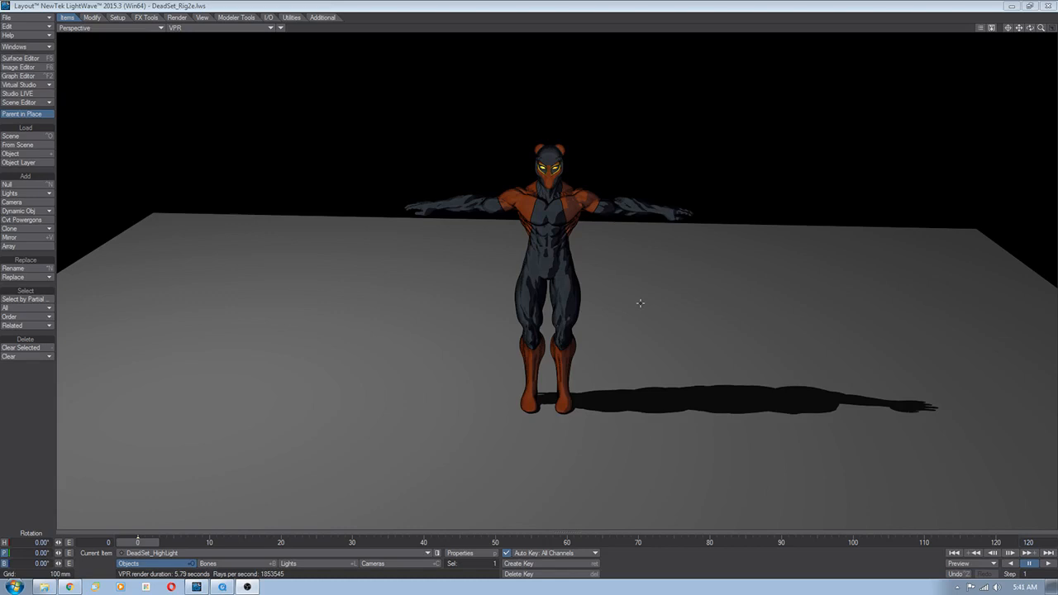
Examine the cel-shaded character from the front, the side and behind, including an orthographic front view
left_click_drag(687, 306, 662, 319, "alt")
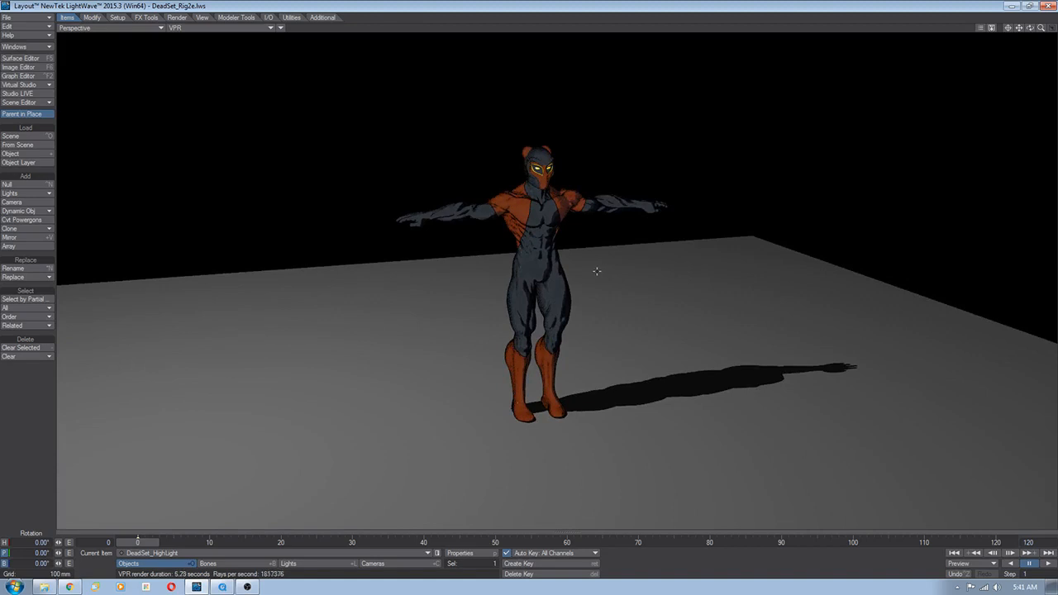
key("1")
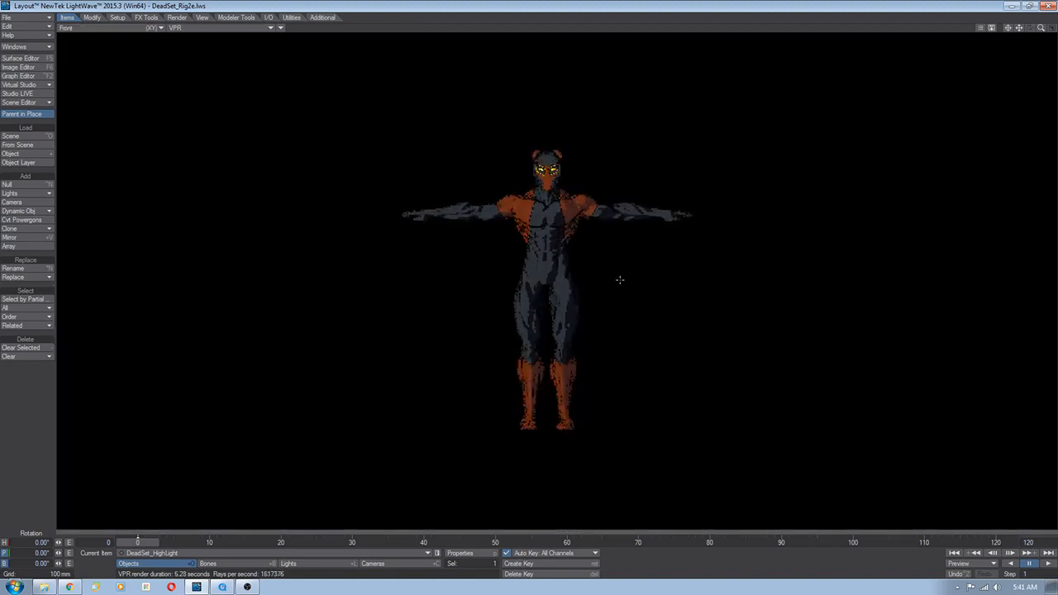
left_click_drag(620, 277, 691, 309, "alt")
key("4")
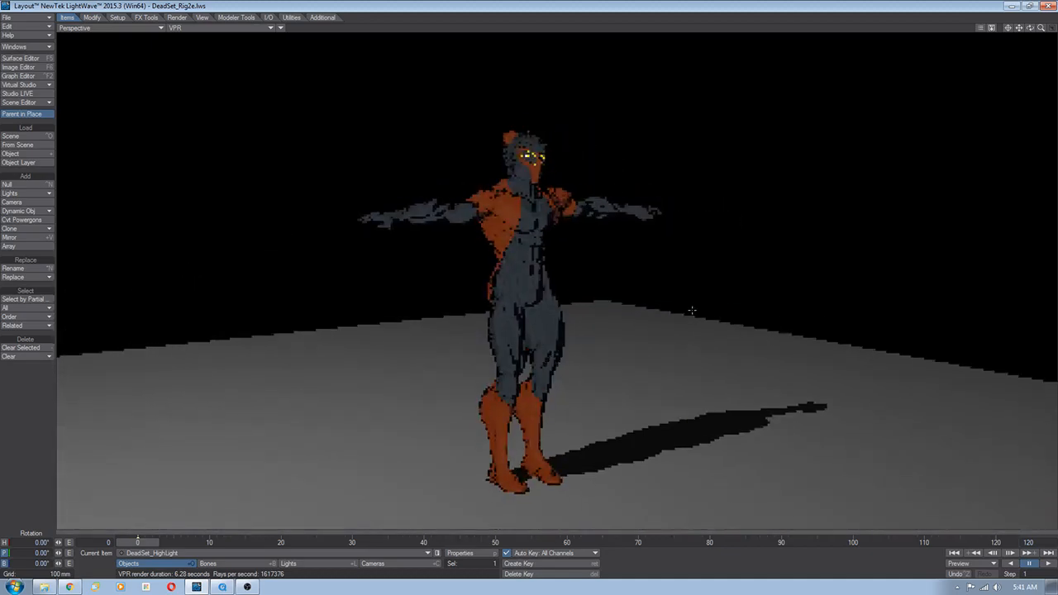
left_click_drag(641, 279, 649, 271, "alt")
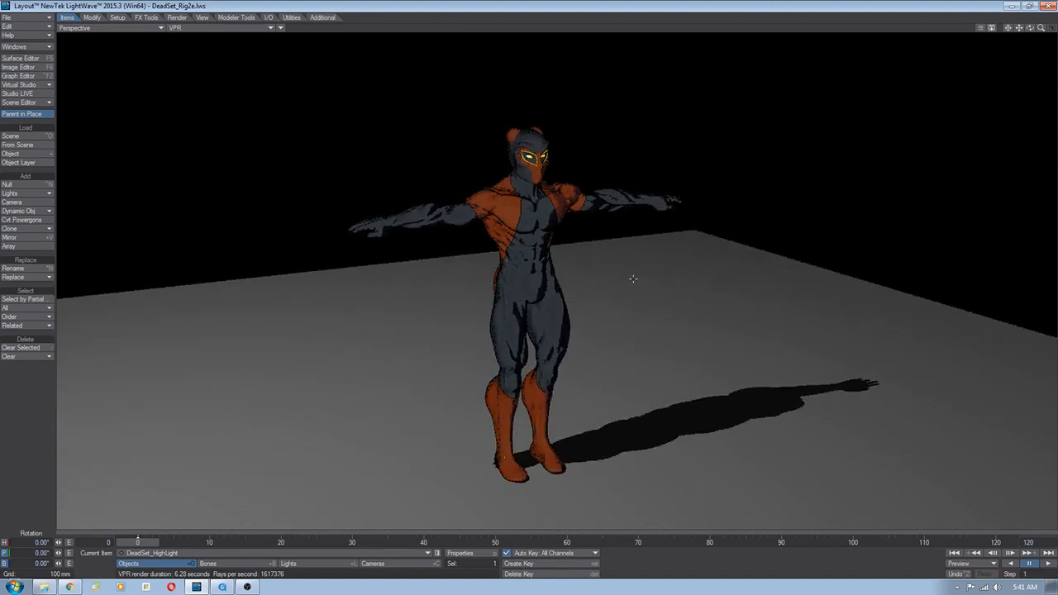
left_click_drag(534, 295, 817, 290, "alt")
left_click_drag(650, 277, 785, 272, "alt")
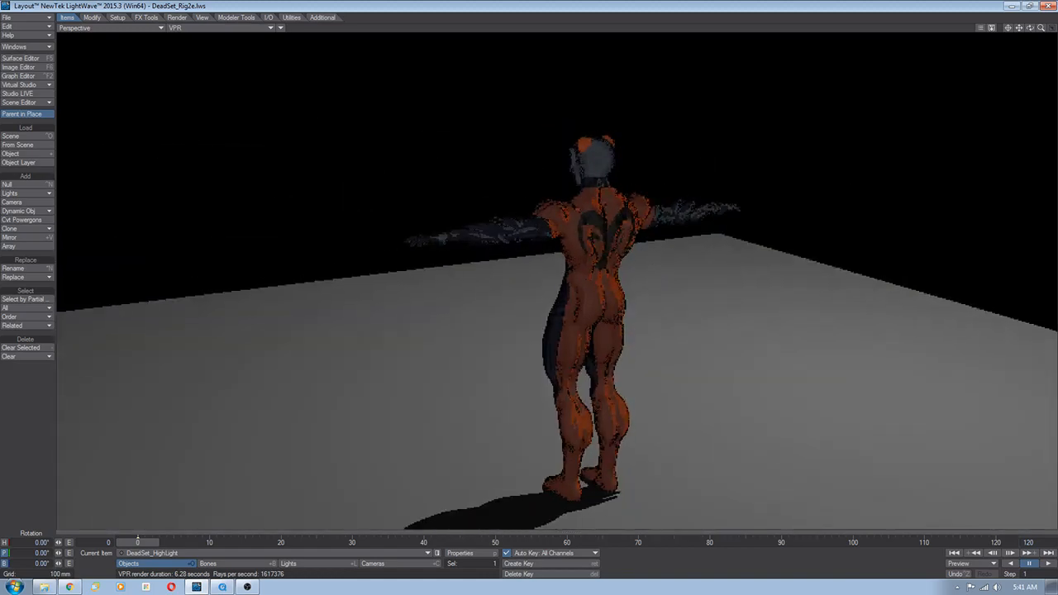
left_click_drag(649, 272, 537, 316, "alt")
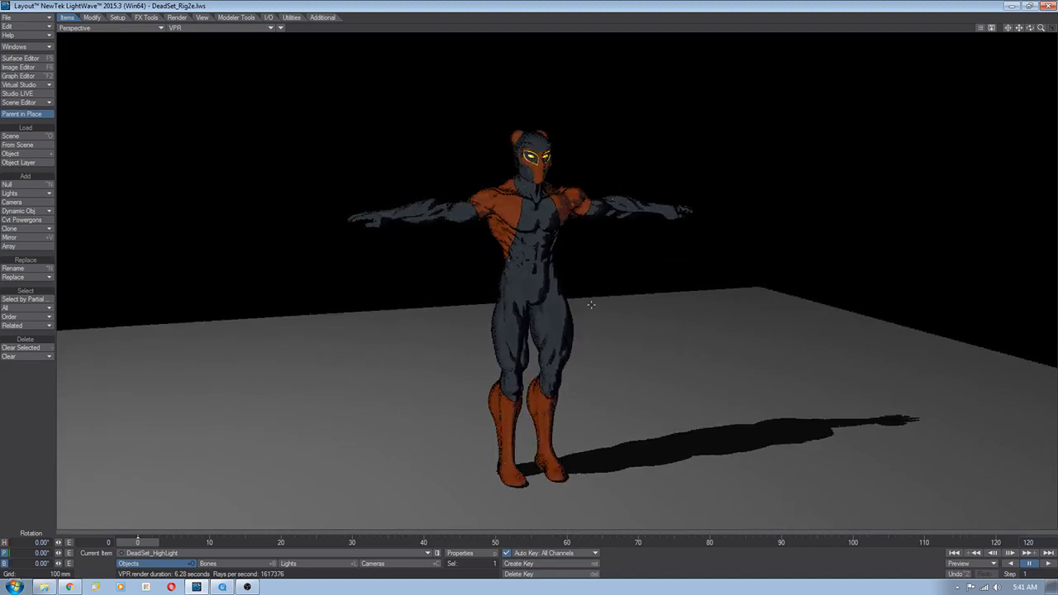
left_click_drag(586, 303, 634, 303, "alt")
scroll(635, 303, "down", 3)
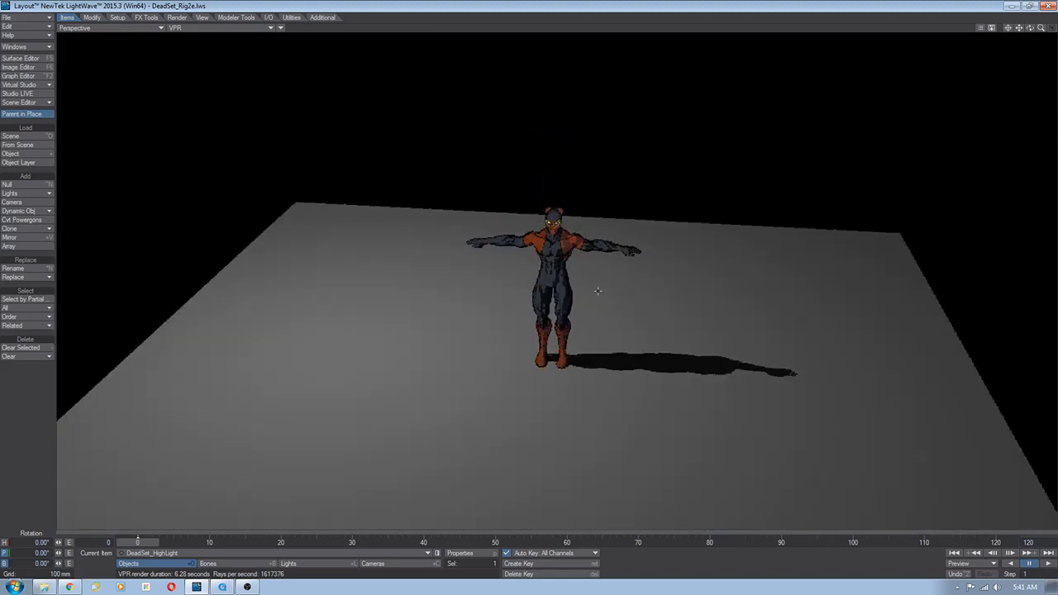
scroll(602, 297, "up", 4)
left_click_drag(599, 303, 604, 305, "alt")
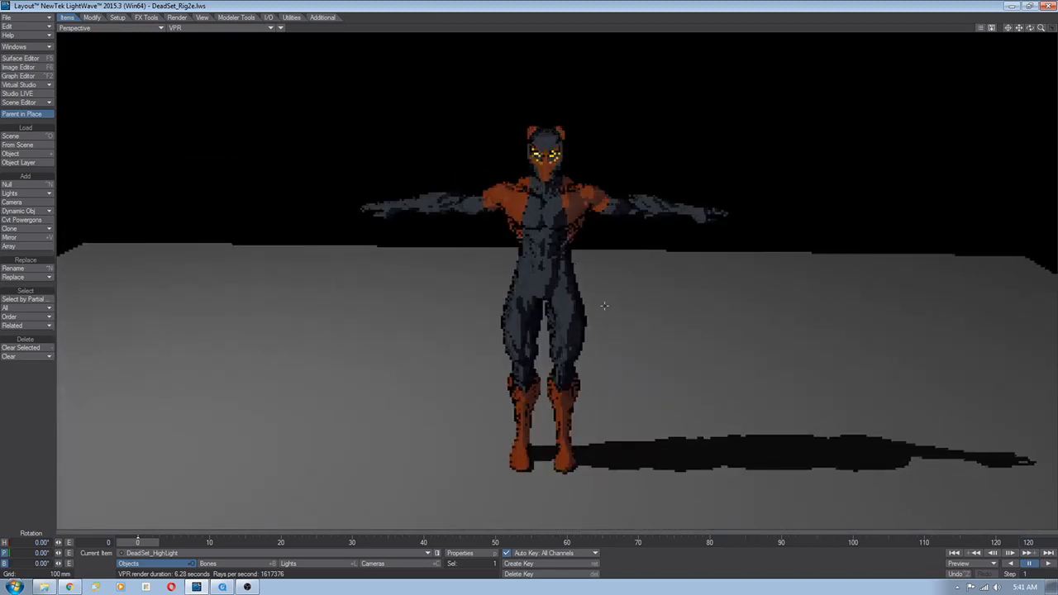
left_click_drag(680, 302, 694, 305, "alt")
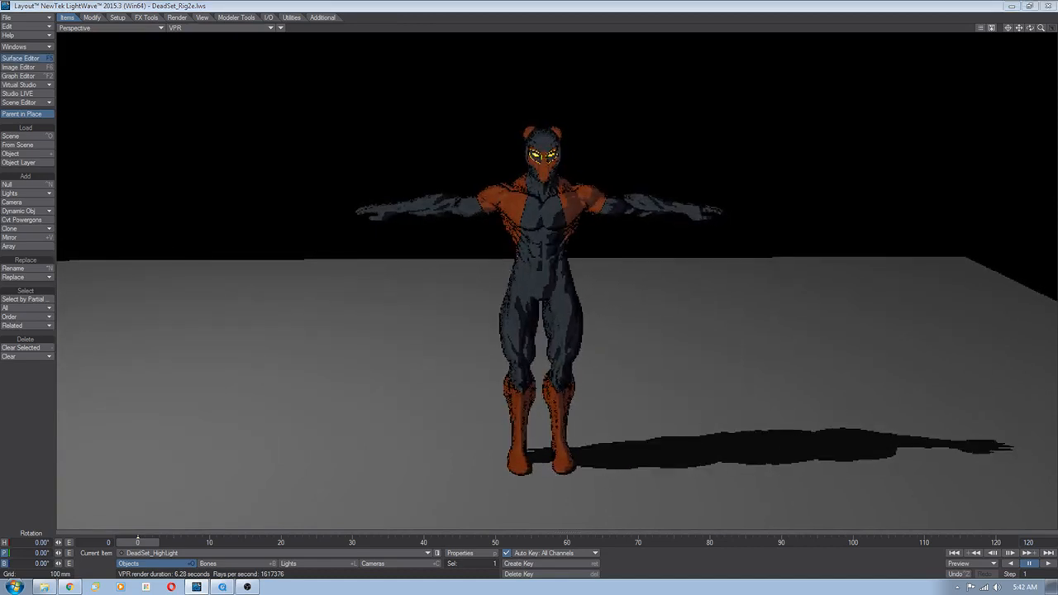
Open the node network of the DeadSet_Armor1 surface and move the NormalMap node clear of Color Layer (1)
left_click(21, 58)
left_click_drag(645, 102, 367, 96)
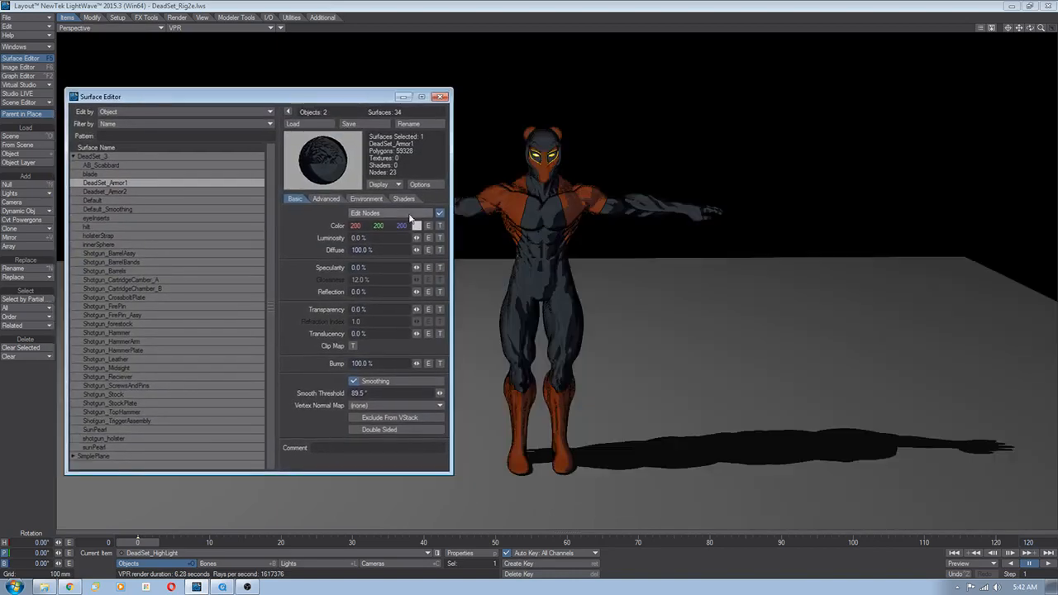
left_click(409, 218)
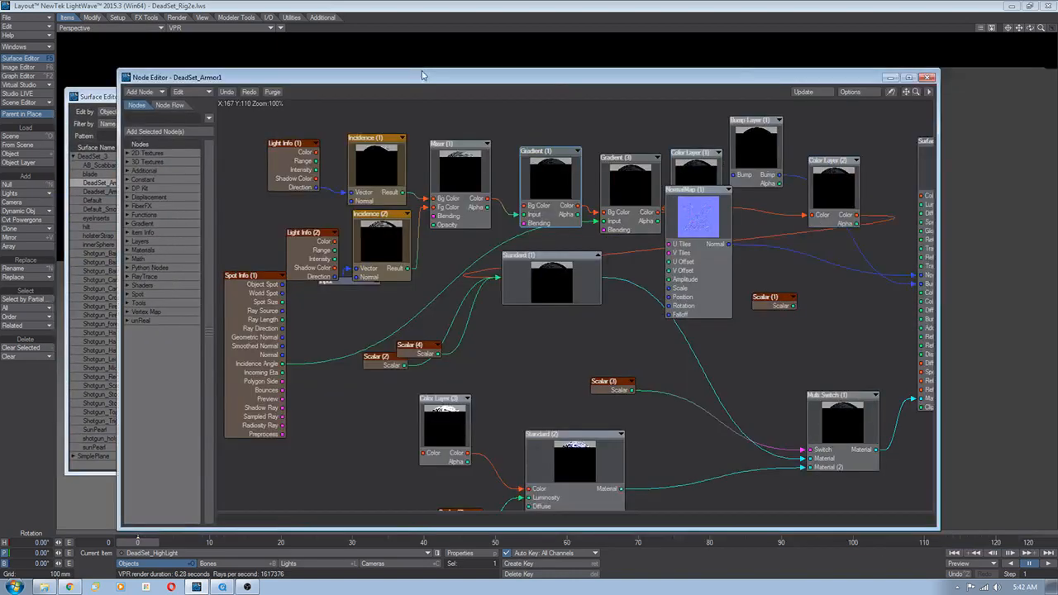
left_click_drag(421, 76, 382, 63)
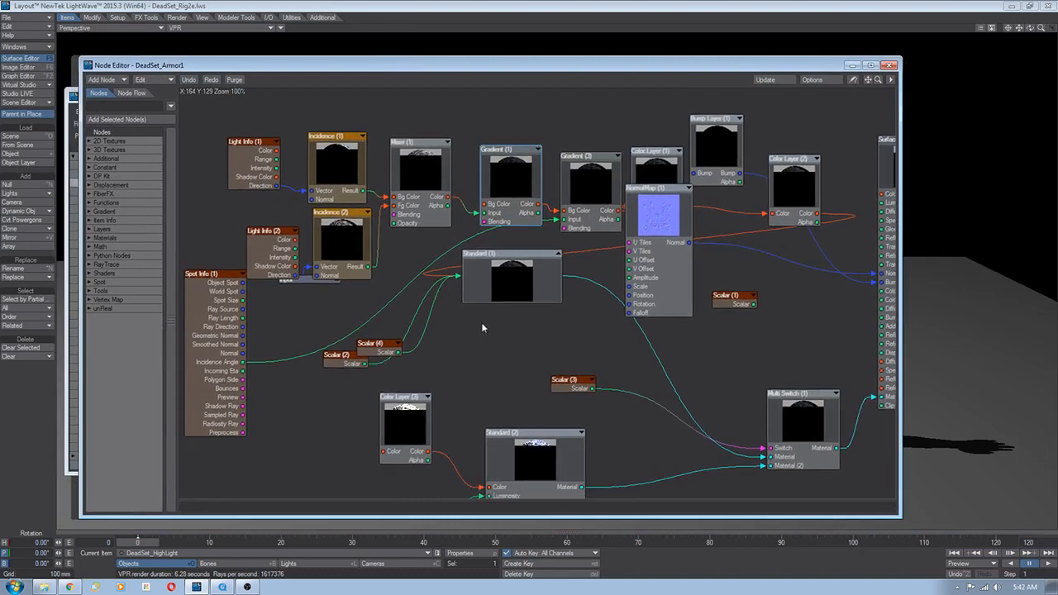
left_click_drag(500, 405, 497, 399)
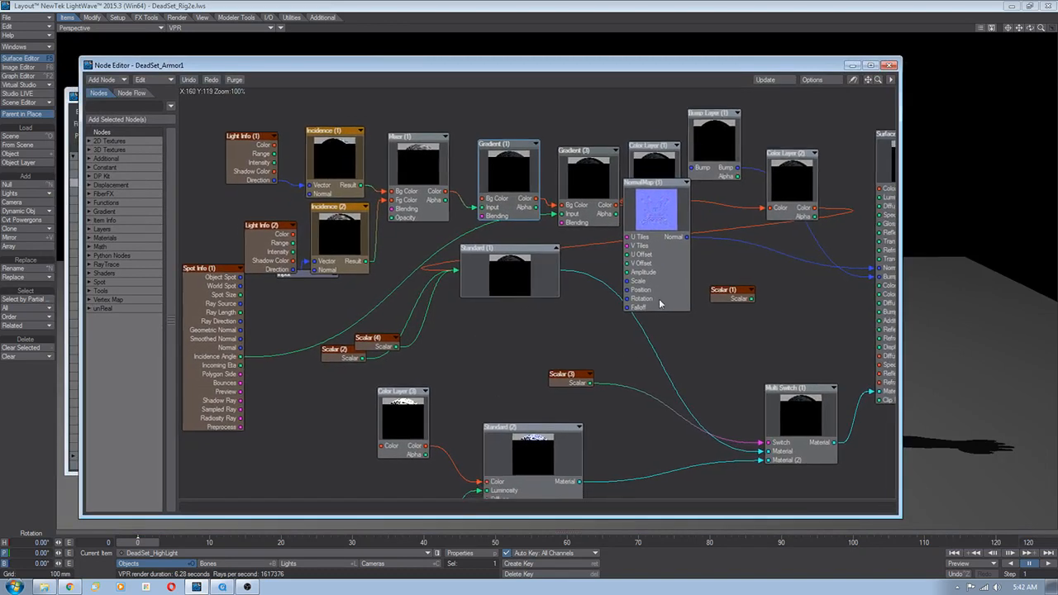
left_click_drag(655, 199, 653, 286)
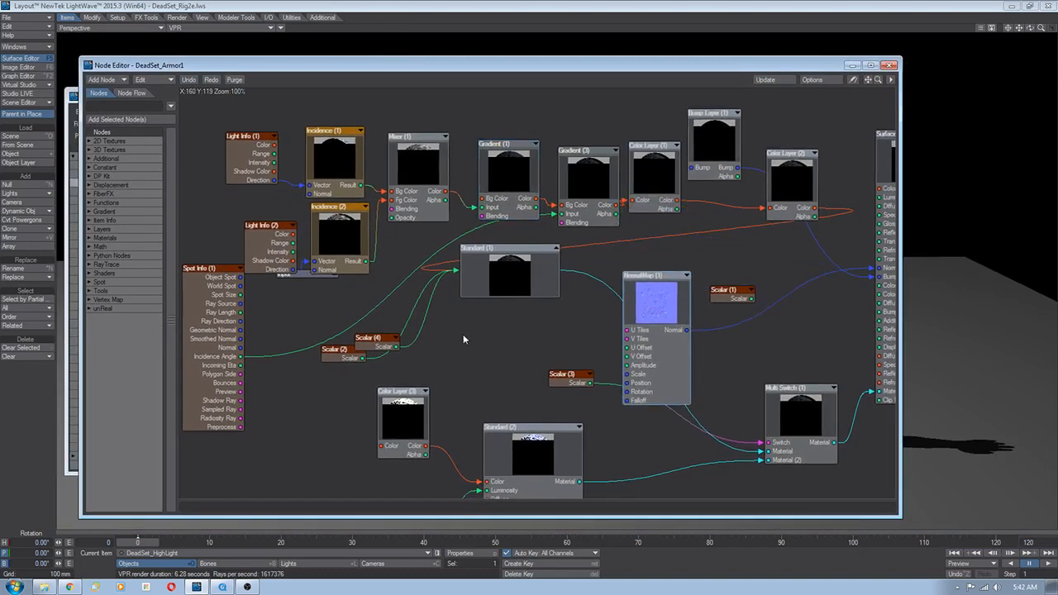
Separate the two Light Info nodes from the Incidence nodes and check which scene light each one references
left_click_drag(306, 252, 297, 219, "alt")
left_click(332, 238)
left_click_drag(333, 172, 314, 169)
double_click(314, 169)
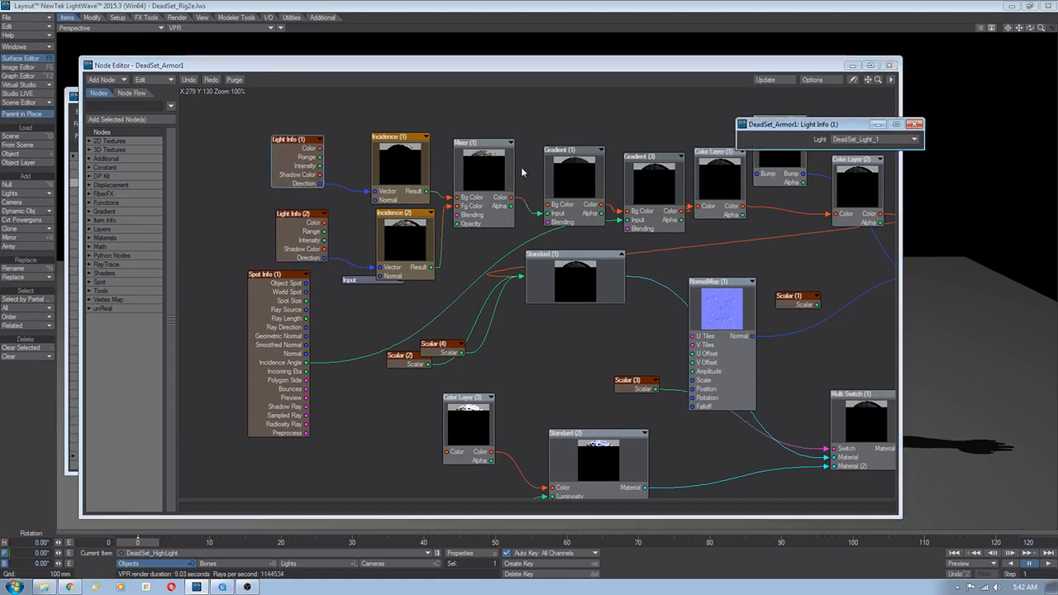
left_click(917, 118)
double_click(294, 242)
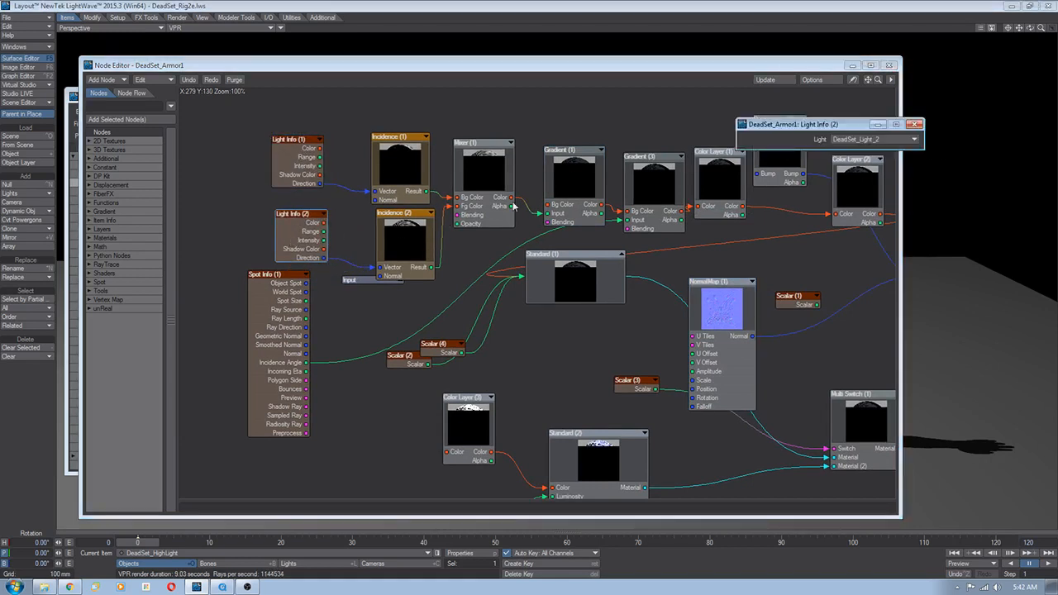
left_click(912, 124)
Shift the two Incidence nodes toward their Light Info nodes and lower the Mixer node they feed
left_click_drag(440, 253, 402, 250, "alt")
left_click_drag(362, 207, 336, 211)
left_click_drag(356, 159, 337, 156)
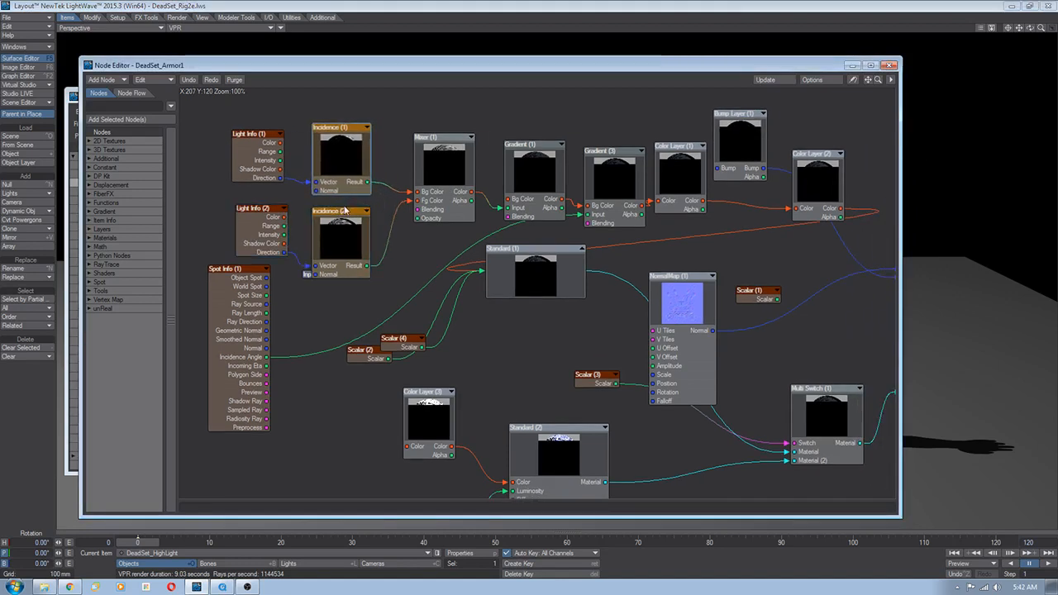
left_click_drag(345, 213, 342, 213)
left_click_drag(399, 270, 348, 268, "alt")
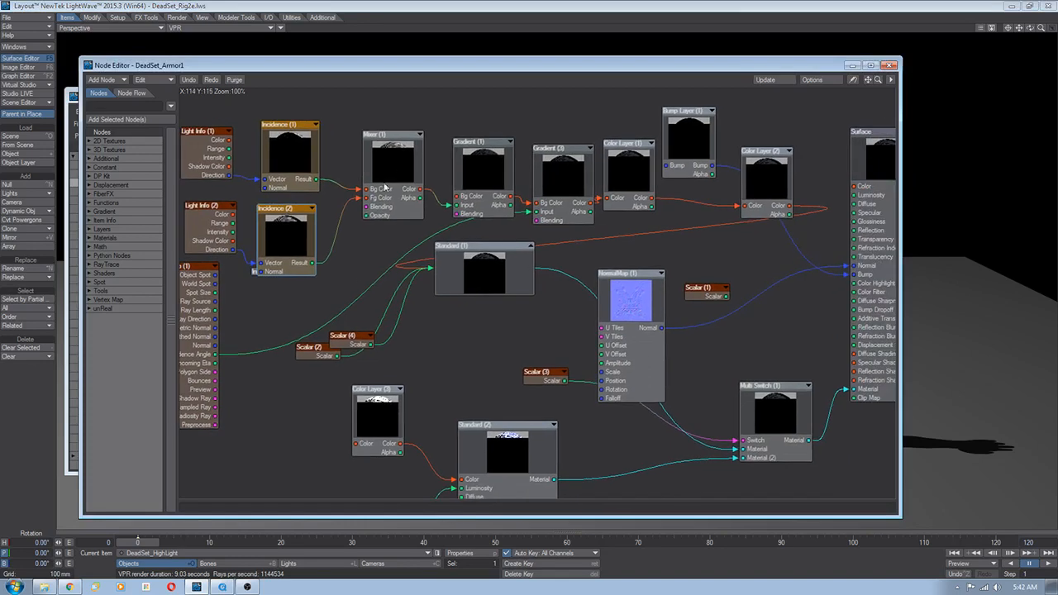
left_click_drag(396, 149, 380, 168)
left_click_drag(378, 283, 415, 282, "alt")
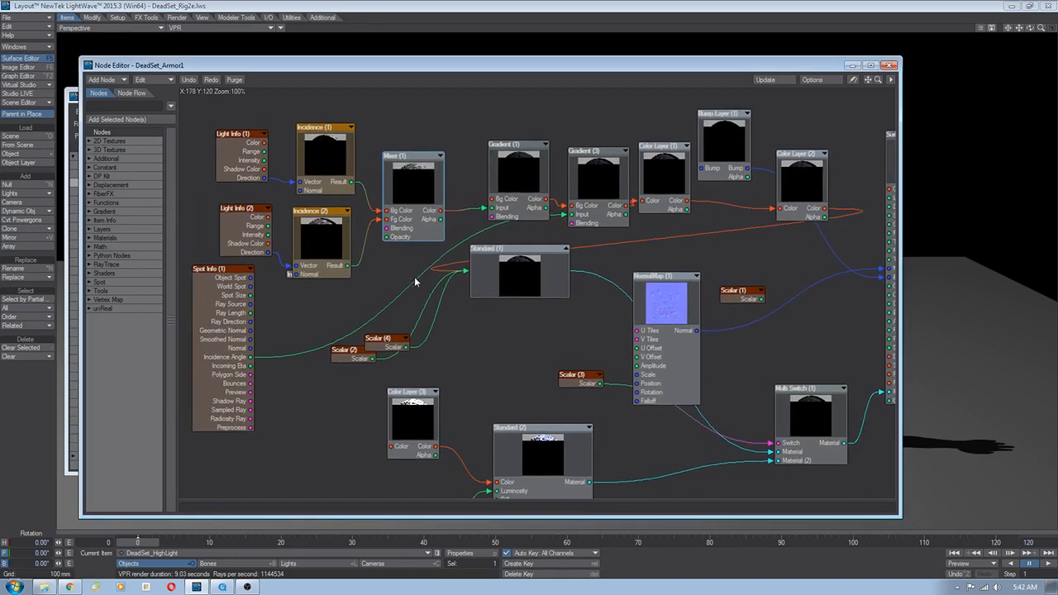
Move Gradient (1) up beside the Mixer node and inspect its color keys and smoothing settings
left_click_drag(530, 168, 507, 153)
left_click_drag(493, 206, 502, 240, "alt")
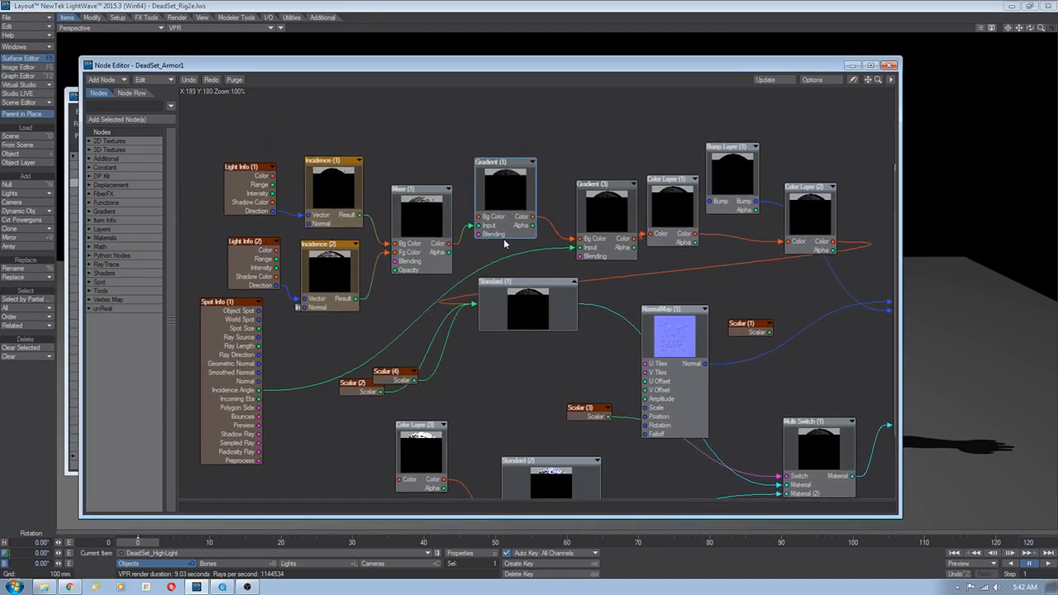
double_click(508, 200)
left_click_drag(834, 149, 535, 105)
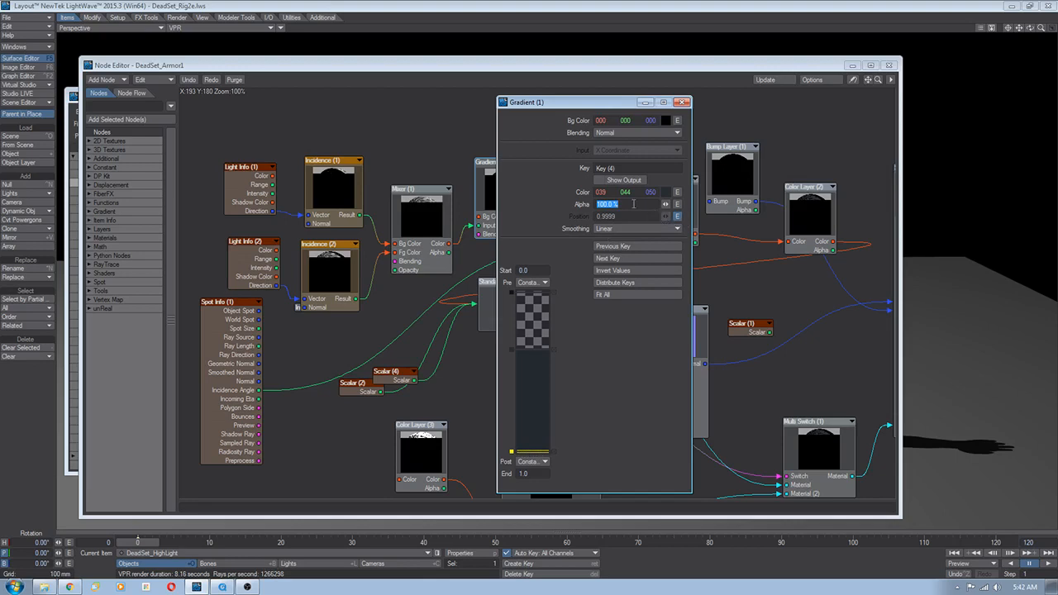
left_click(681, 102)
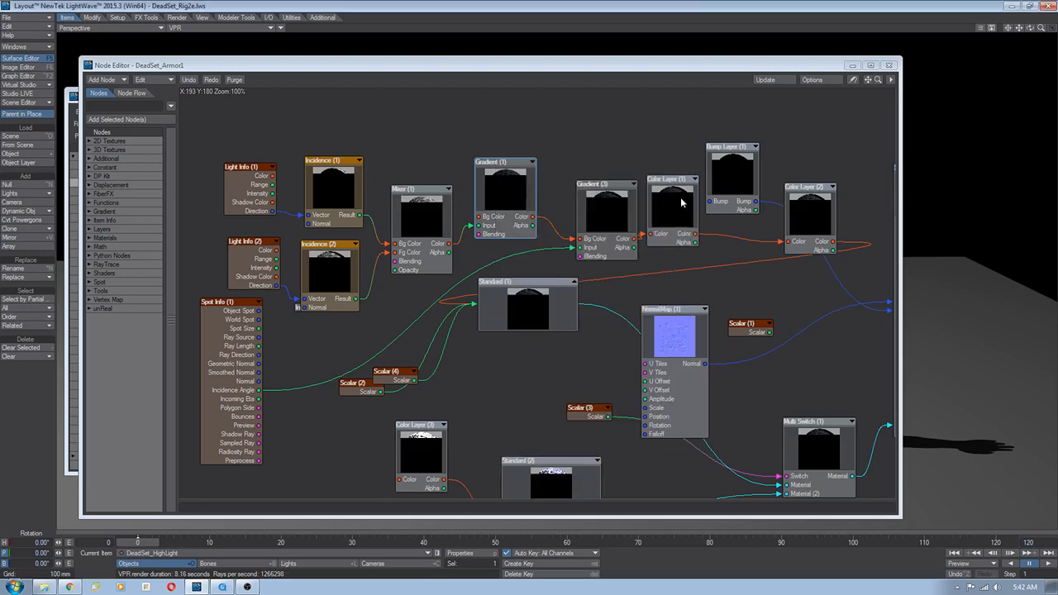
Nudge Gradient (3) toward Gradient (1) and inspect its color and alpha keys
left_click_drag(628, 294, 585, 295, "alt")
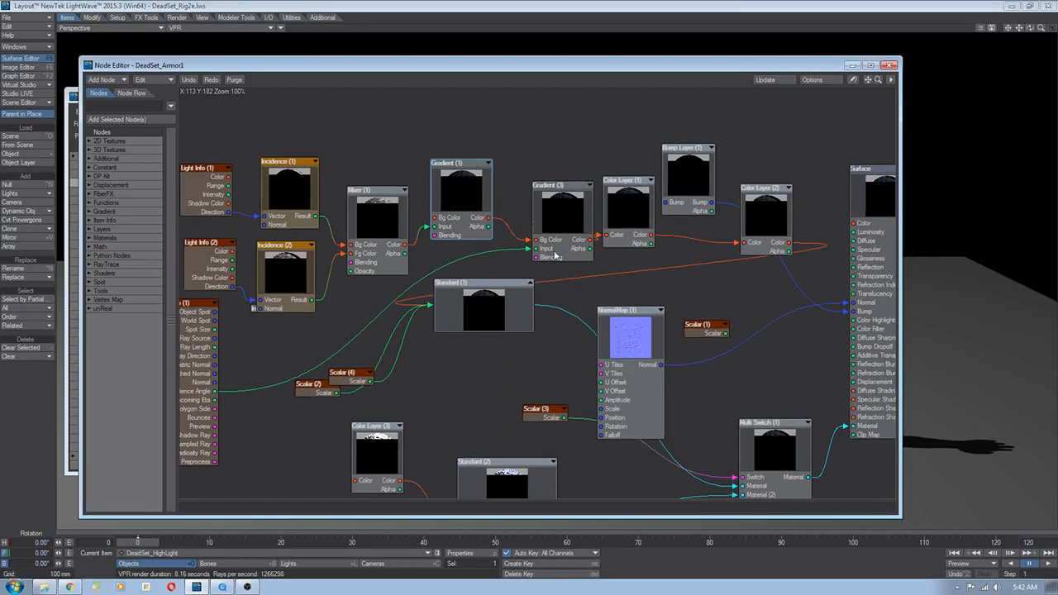
left_click_drag(553, 195, 547, 190)
double_click(547, 190)
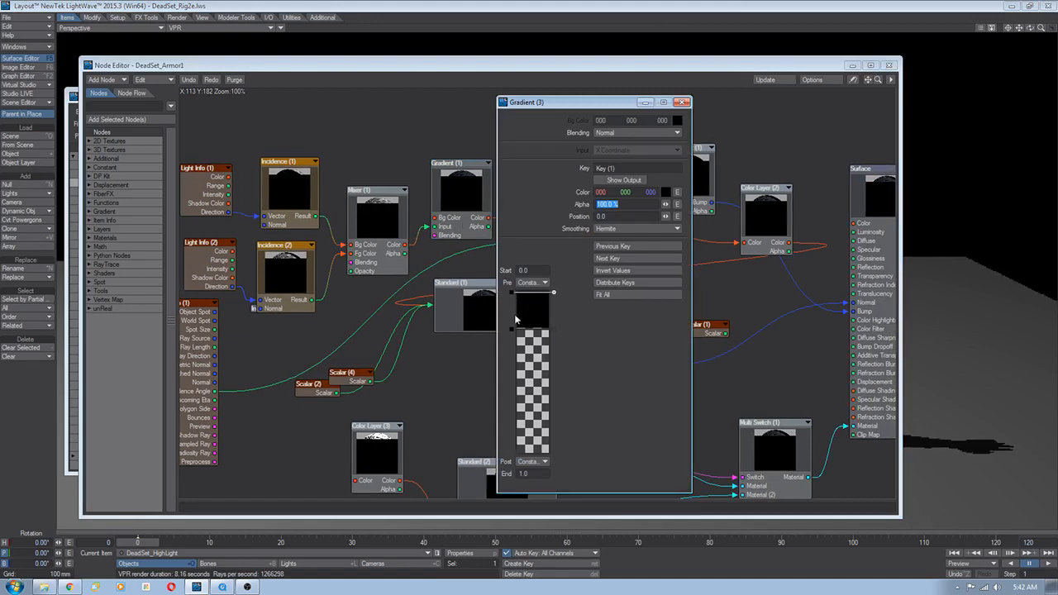
left_click(683, 103)
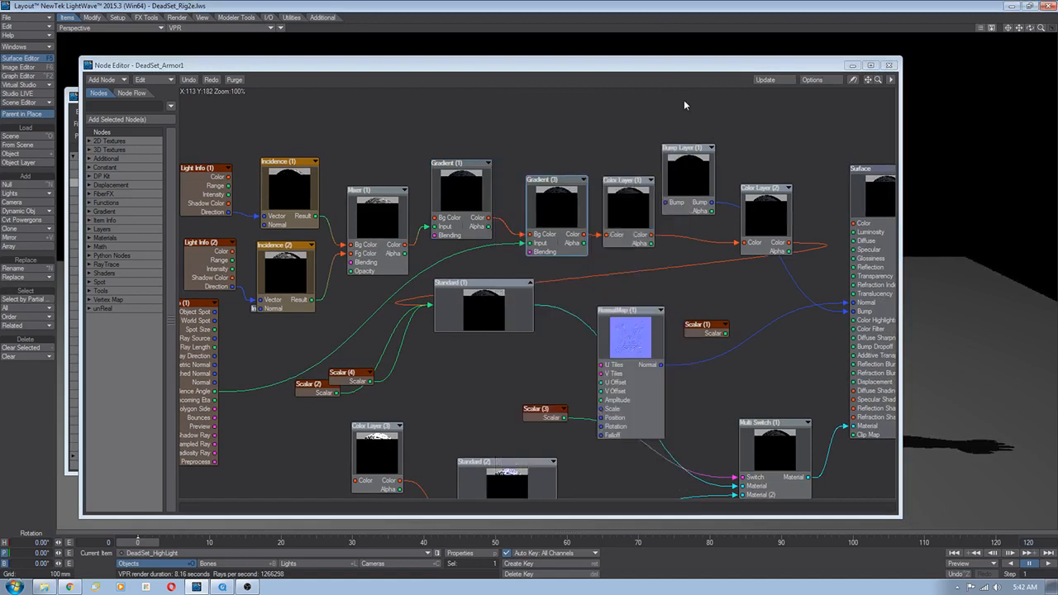
Inspect the texture layers of Color Layer (1) and the image map settings of Bump Layer (1)
double_click(628, 211)
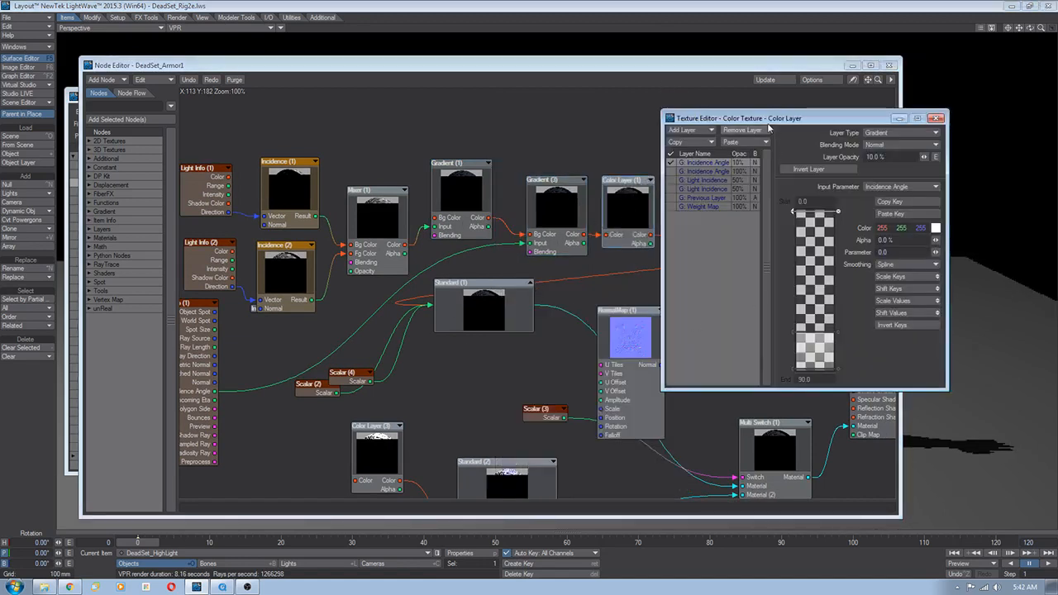
left_click_drag(772, 121, 697, 123)
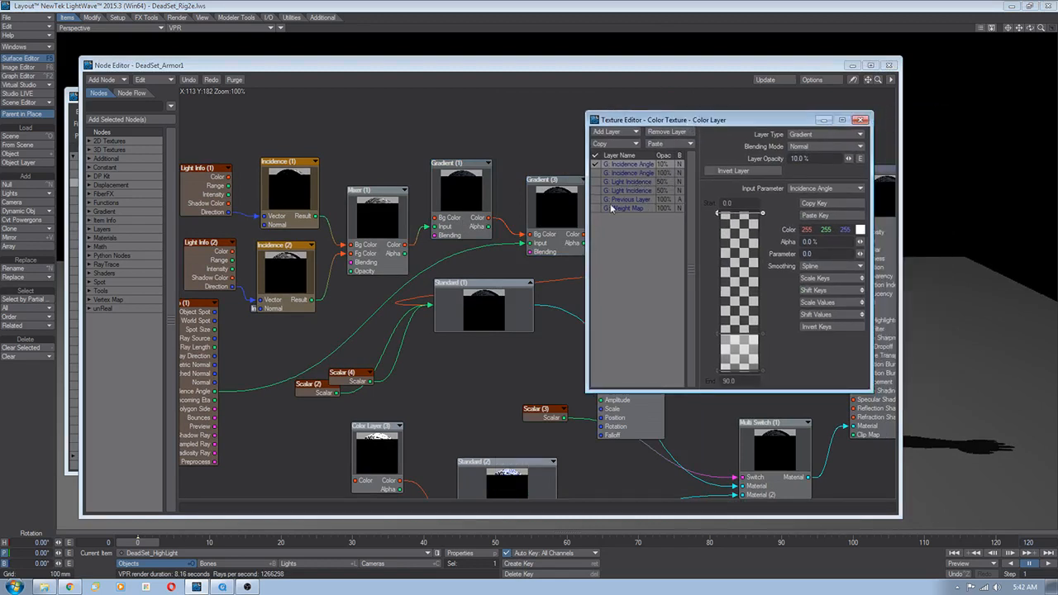
left_click(860, 120)
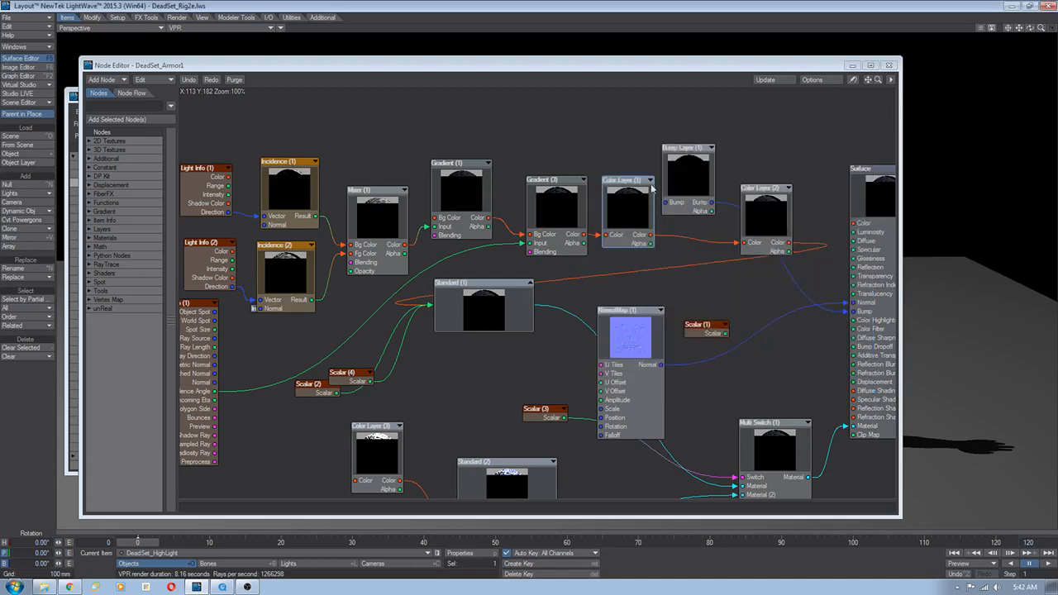
double_click(686, 175)
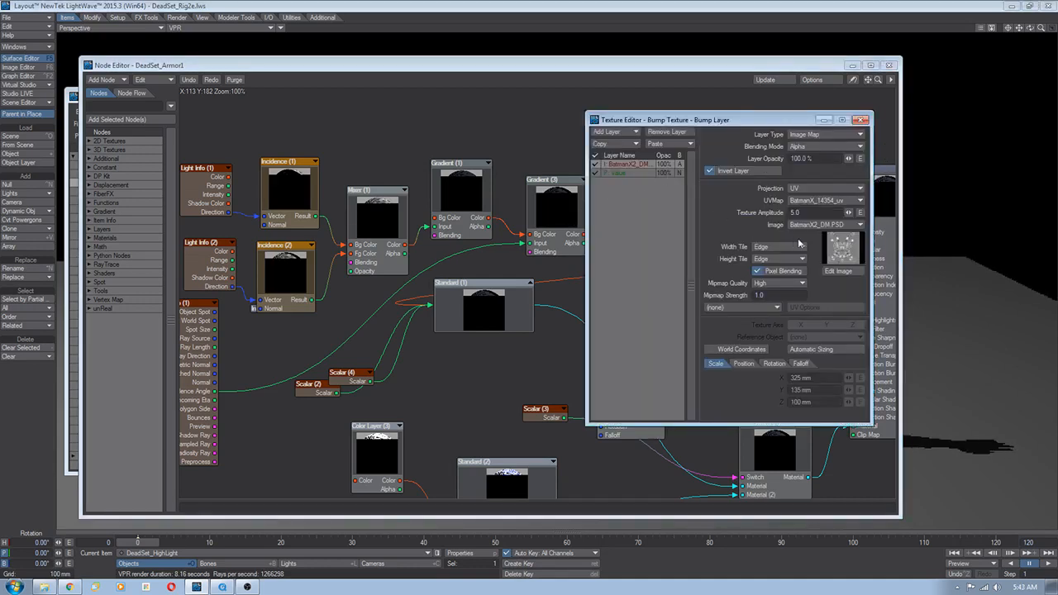
left_click(860, 119)
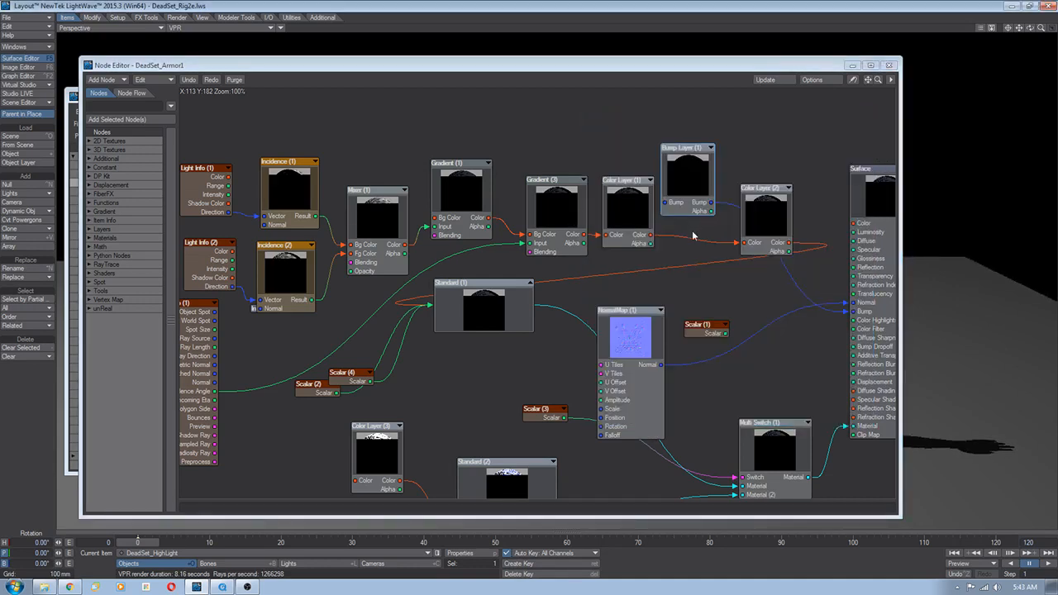
Move Bump Layer (1) down above the Multi Switch node and place Standard (1) beside the NormalMap node
left_click_drag(720, 235, 660, 228, "alt")
left_click_drag(703, 185, 690, 186)
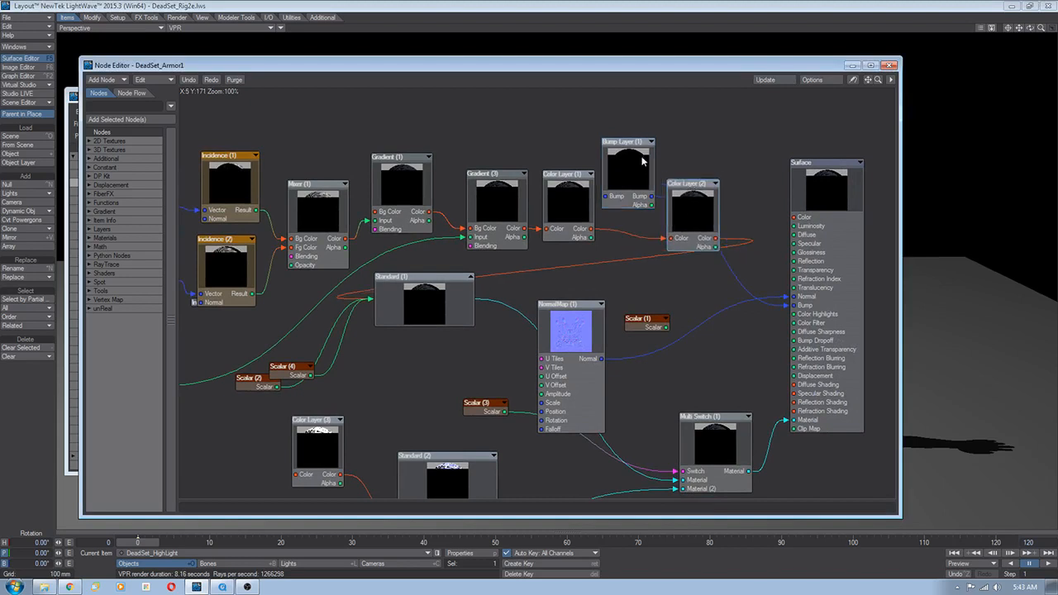
left_click_drag(633, 147, 715, 328)
left_click_drag(700, 237, 812, 230, "alt")
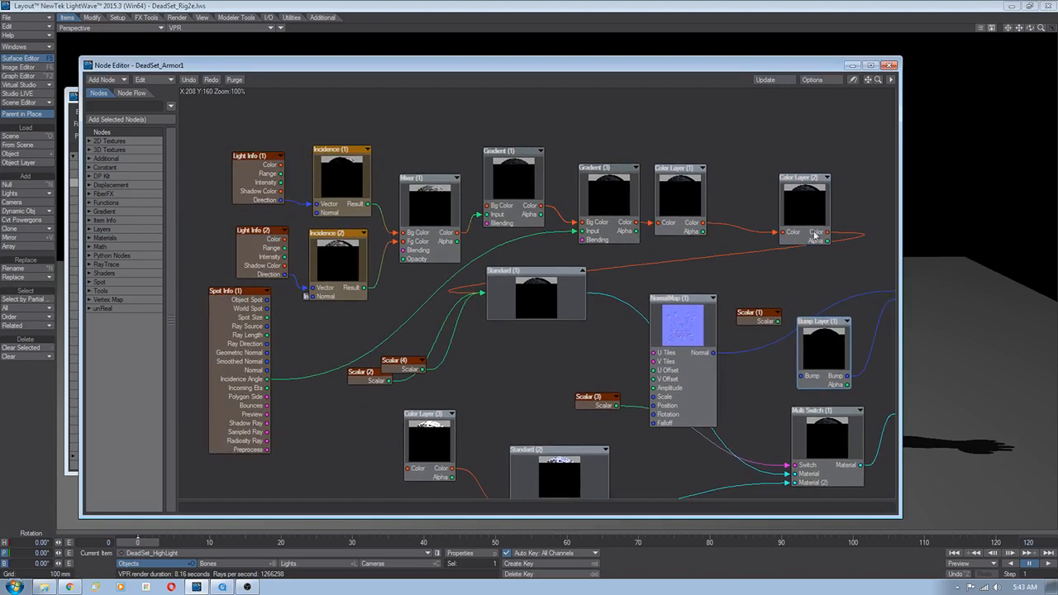
left_click_drag(535, 260, 590, 313, "alt")
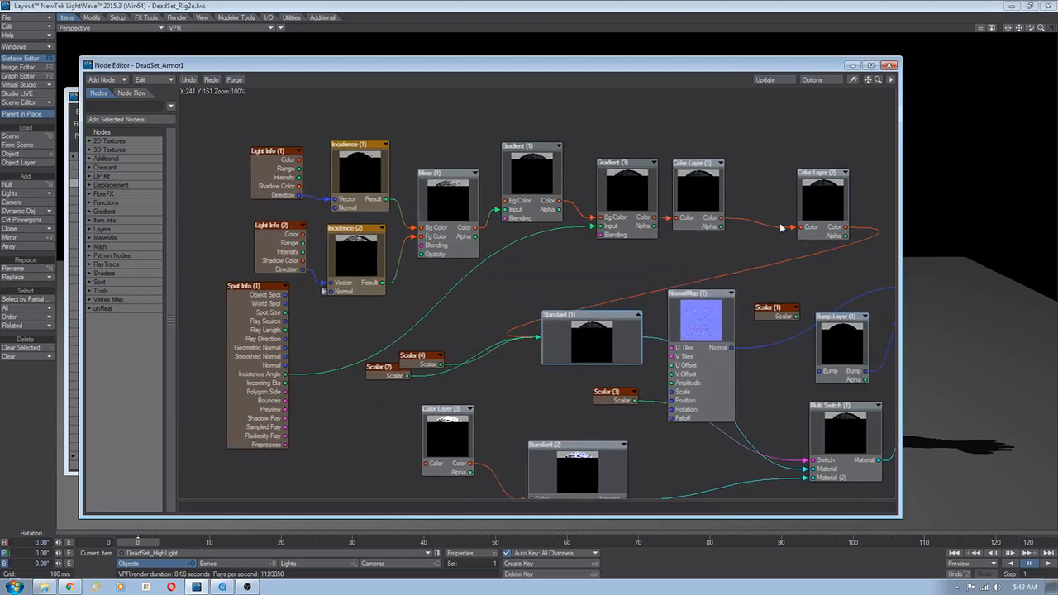
Place Color Layer (2) between the Mixer and Standard (1) nodes and examine its gradient, image and value layers
left_click_drag(823, 187, 494, 262)
double_click(494, 263)
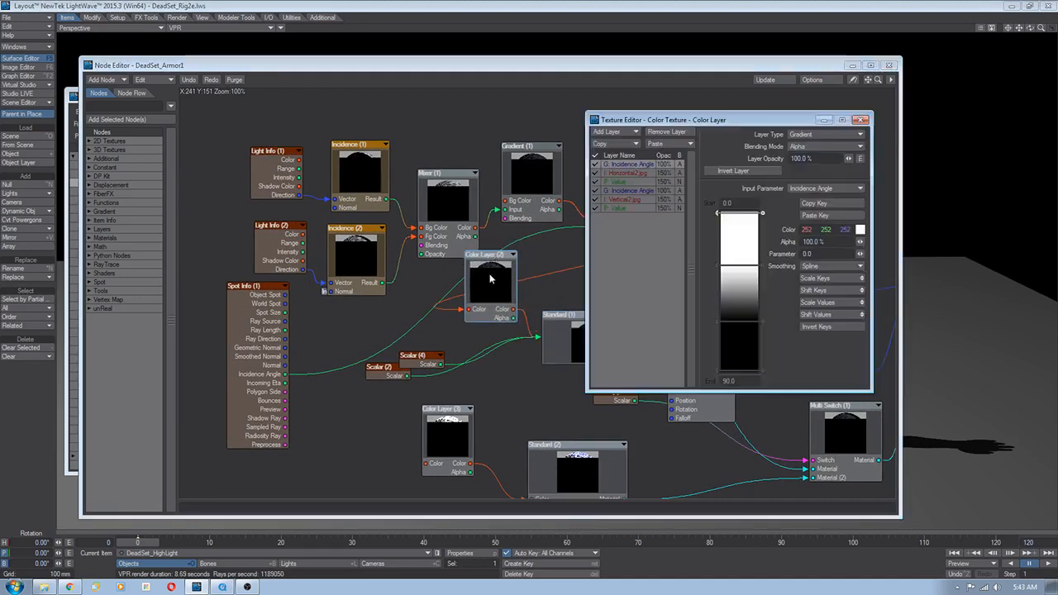
left_click(636, 173)
left_click(633, 192)
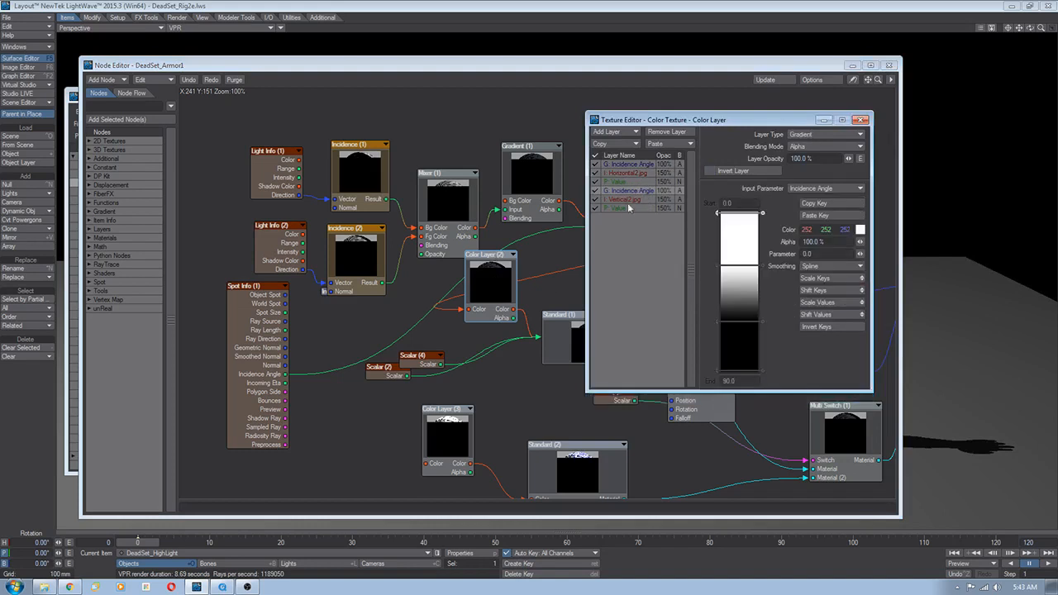
Check the Vertical2.jpg image layer and the second Incidence Angle gradient of Color Layer (2), and close its texture editor
left_click(626, 200)
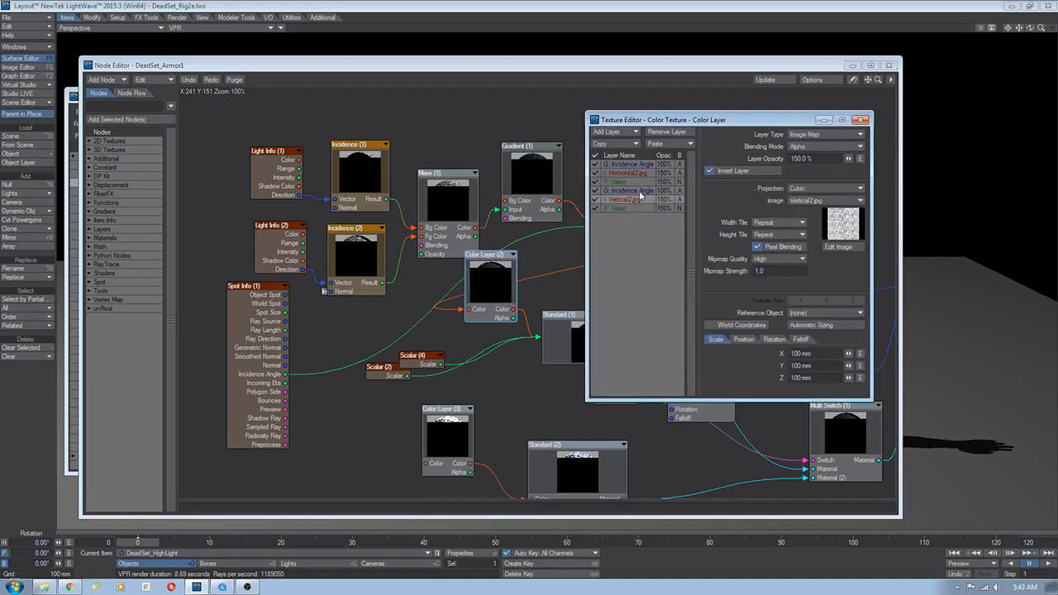
left_click(631, 193)
left_click(860, 120)
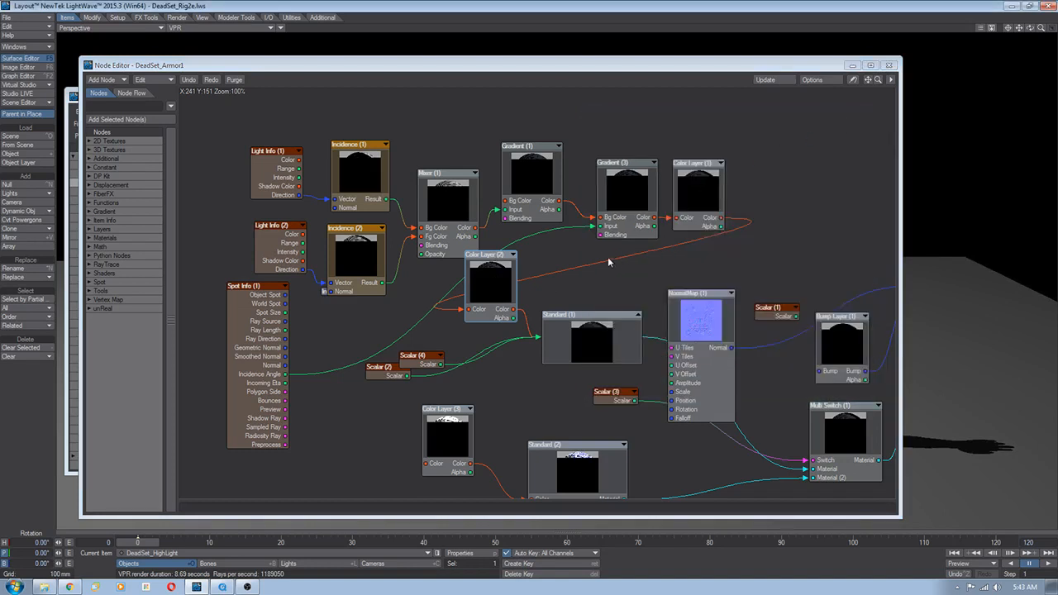
Expand the Standard (1) node to reveal its inputs and shift it and the NormalMap (1) node slightly upward
scroll(608, 262, "down", 2)
scroll(626, 256, "down", 1)
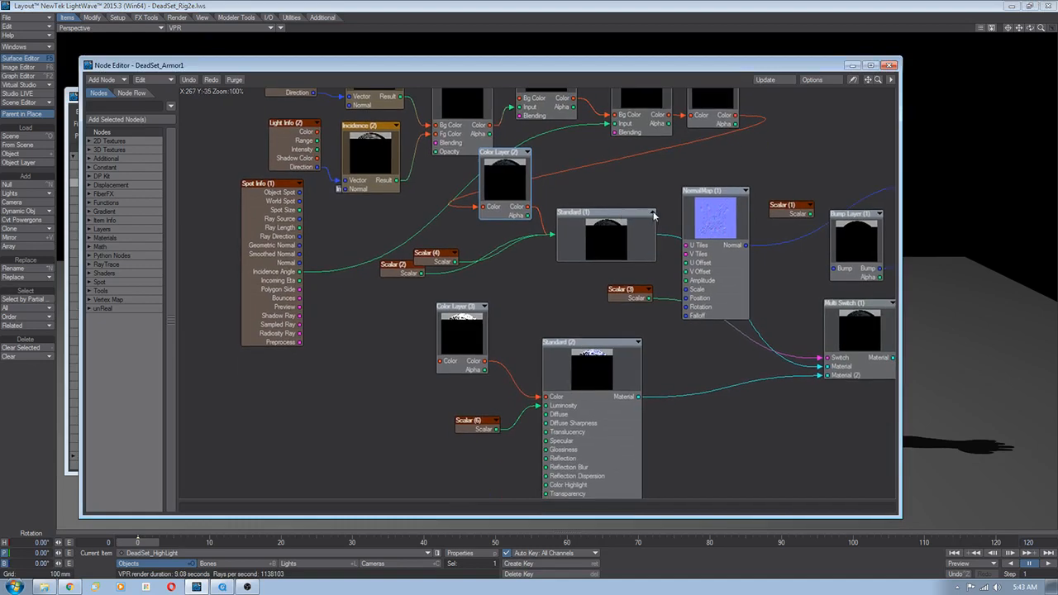
left_click(652, 212)
left_click_drag(586, 239, 588, 206)
left_click_drag(621, 293, 585, 321, "alt")
mouse_move(576, 211)
left_mouse_down()
mouse_move(535, 199)
mouse_move(591, 206)
left_mouse_up()
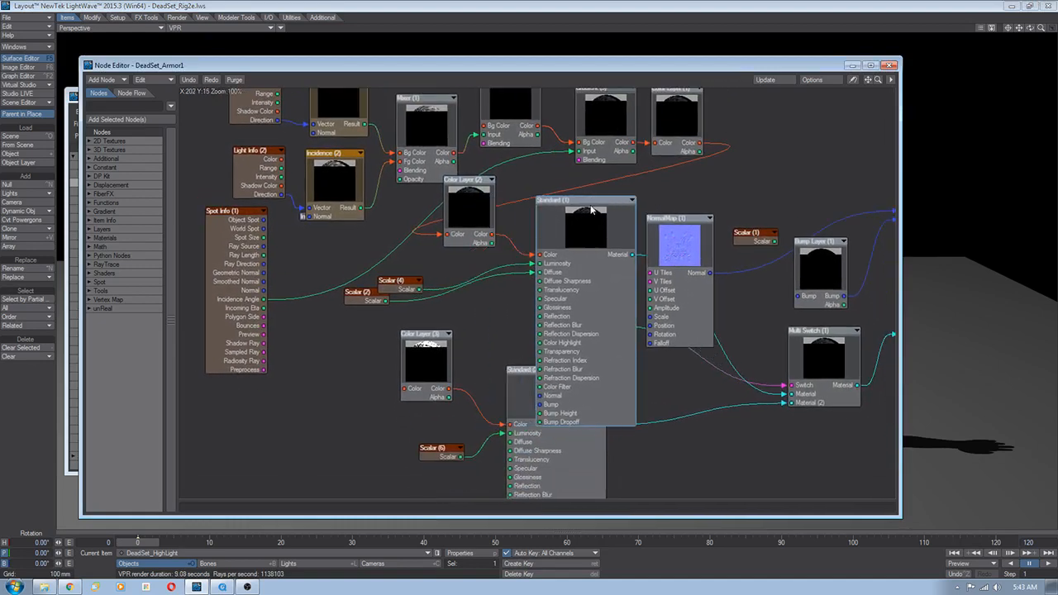
left_click_drag(691, 219, 703, 194)
Select the Multi Switch (1) node and collapse the Standard (1) node
left_click_drag(768, 329, 718, 234, "alt")
left_click(768, 232)
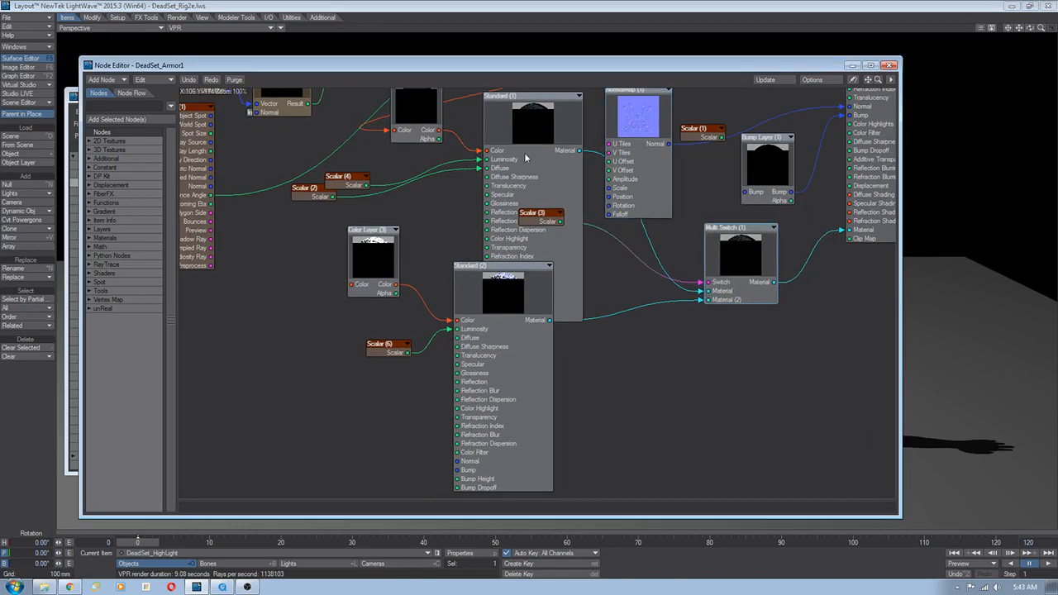
left_click_drag(552, 111, 552, 133, "alt")
left_click(577, 117)
Nudge Scalar (3) away from the NormalMap (1) node and inspect its scalar value
left_click_drag(550, 285, 607, 304, "alt")
left_click_drag(597, 256, 568, 261)
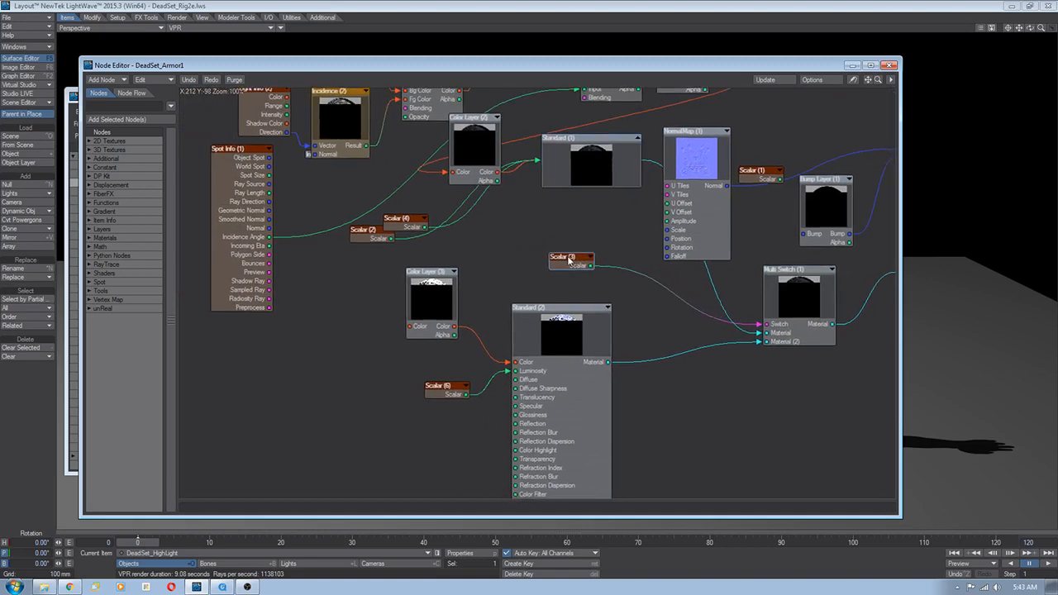
double_click(580, 261)
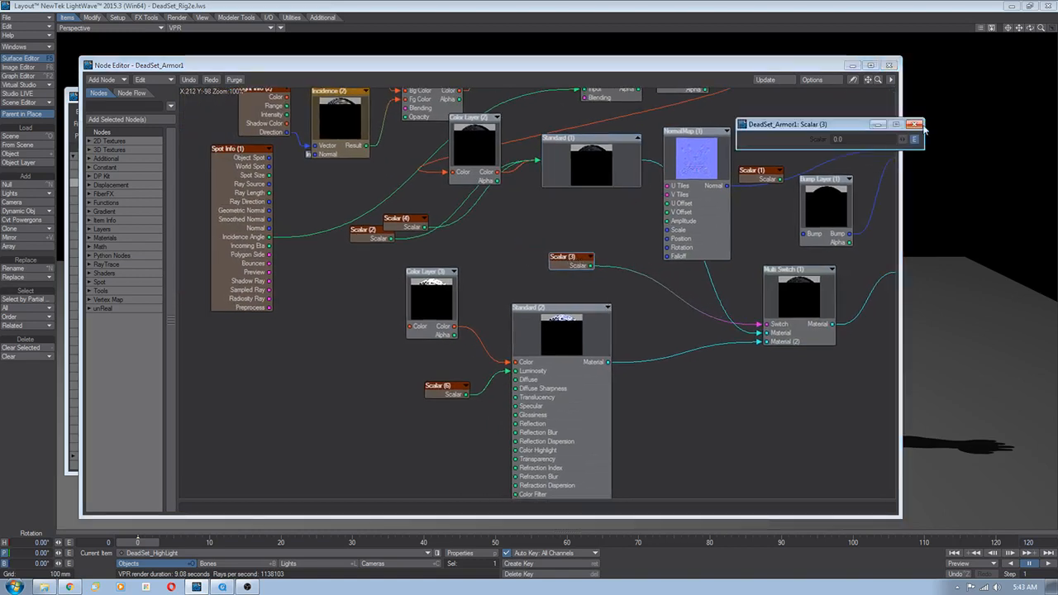
left_click(914, 124)
Move the Standard (2) node closer to the Multi Switch (1) node
left_click_drag(723, 334, 690, 302, "alt")
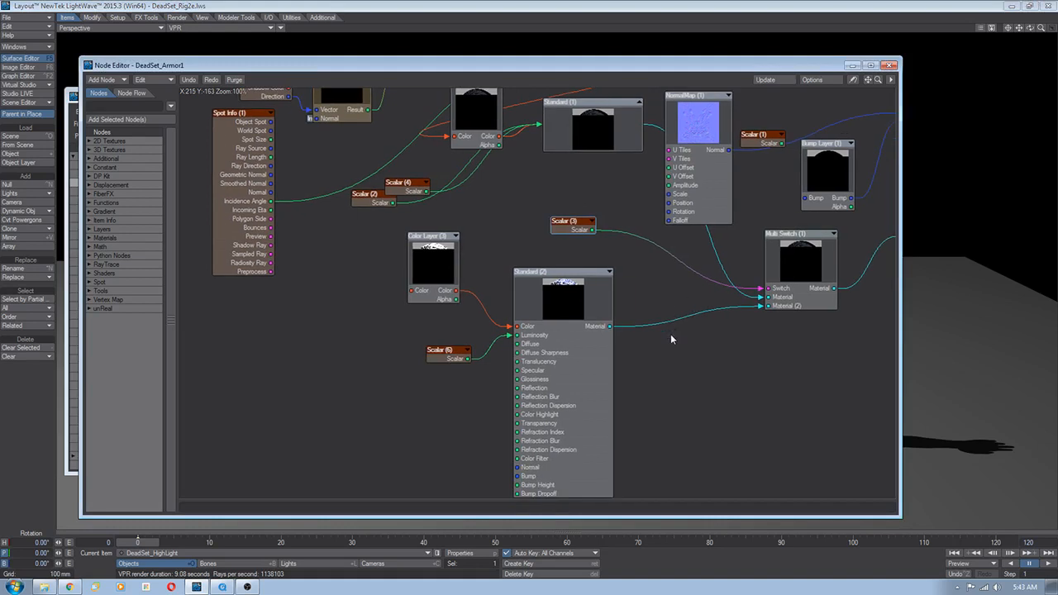
left_click_drag(661, 355, 668, 354, "alt")
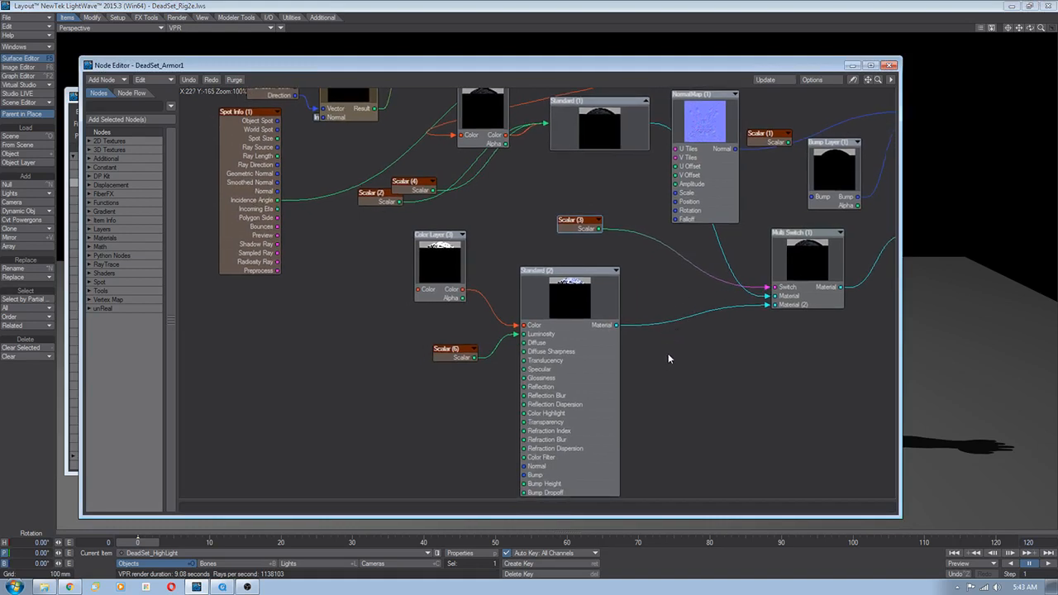
left_click_drag(559, 279, 612, 280)
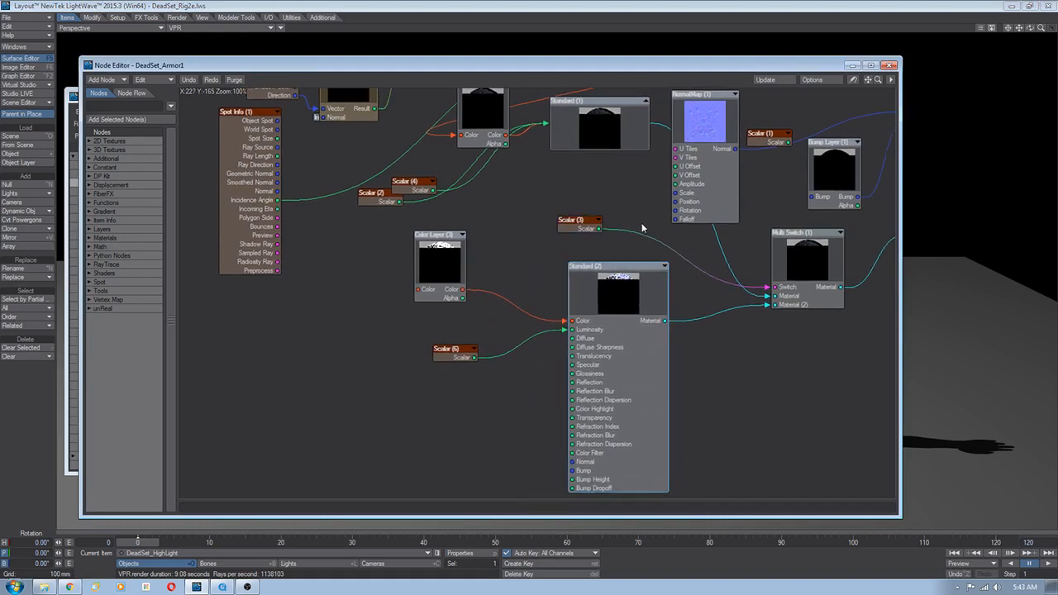
left_click_drag(679, 353, 671, 328, "alt")
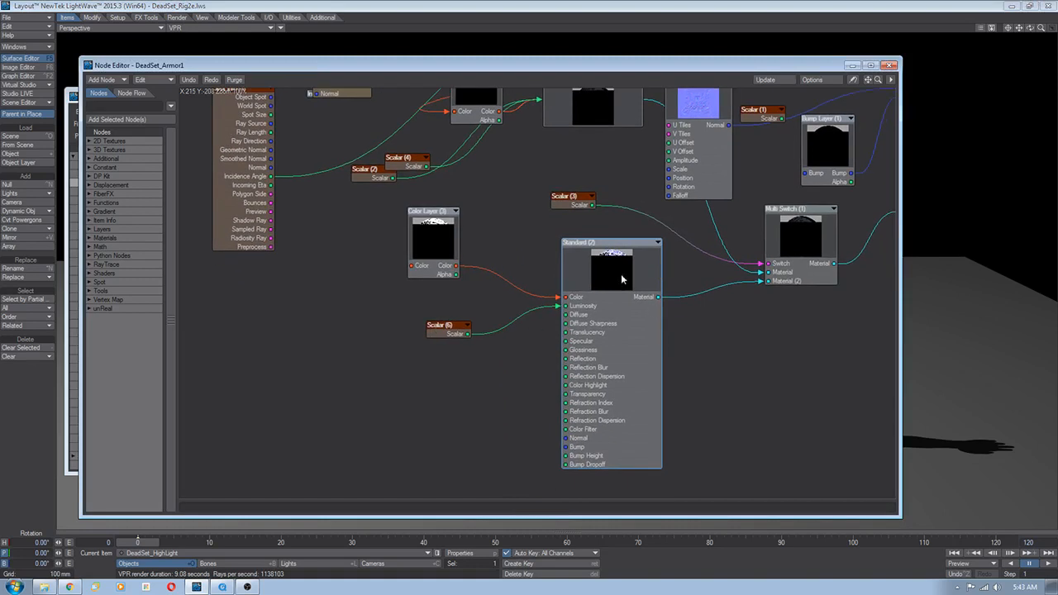
Inspect the Light Incidence gradient of Color Layer (3) and the settings of Scalar (6)
double_click(437, 238)
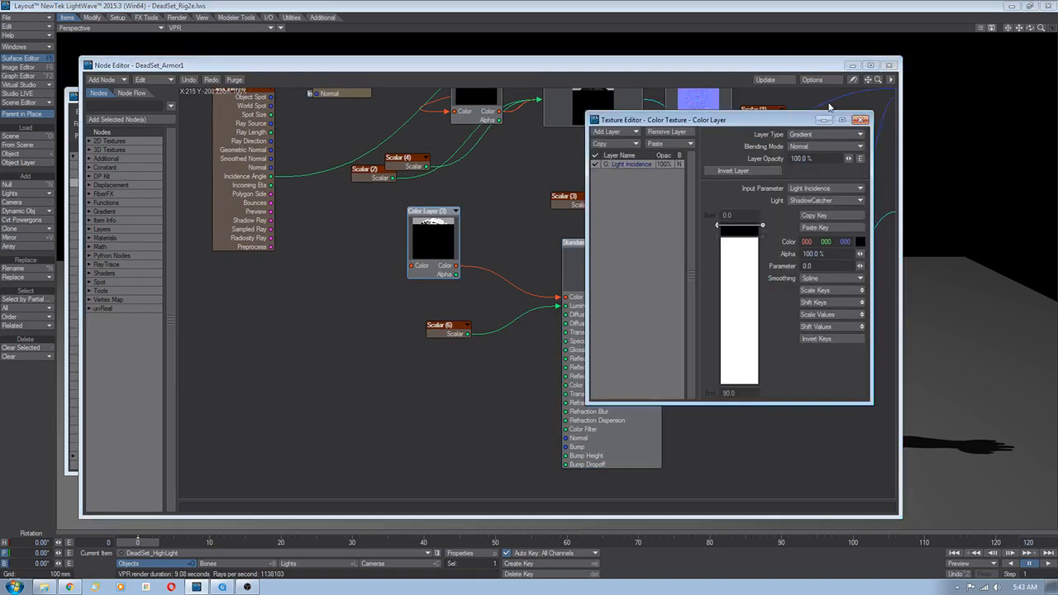
left_click(860, 120)
double_click(447, 326)
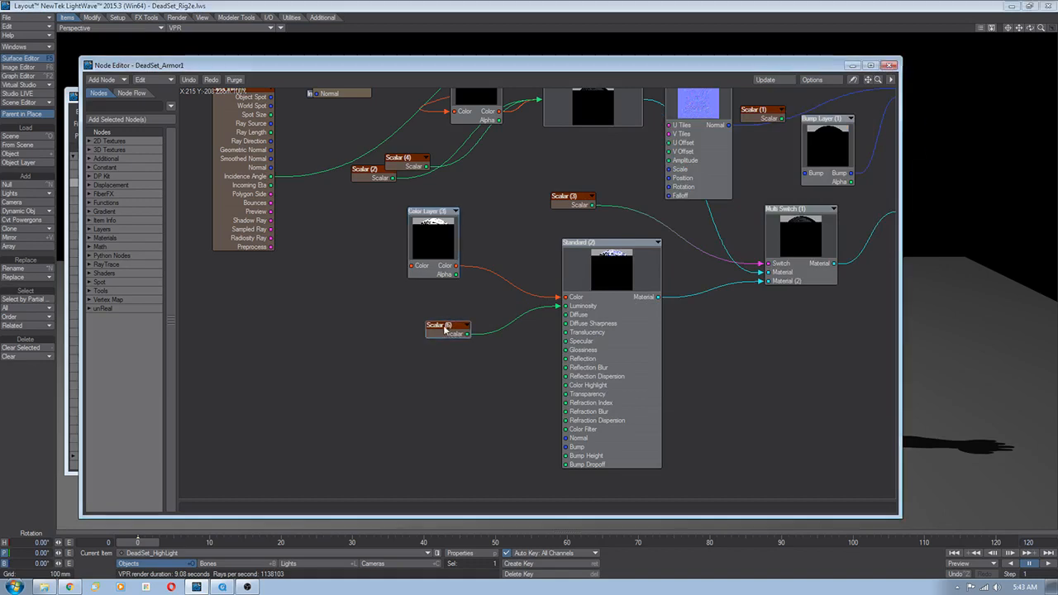
left_click(913, 124)
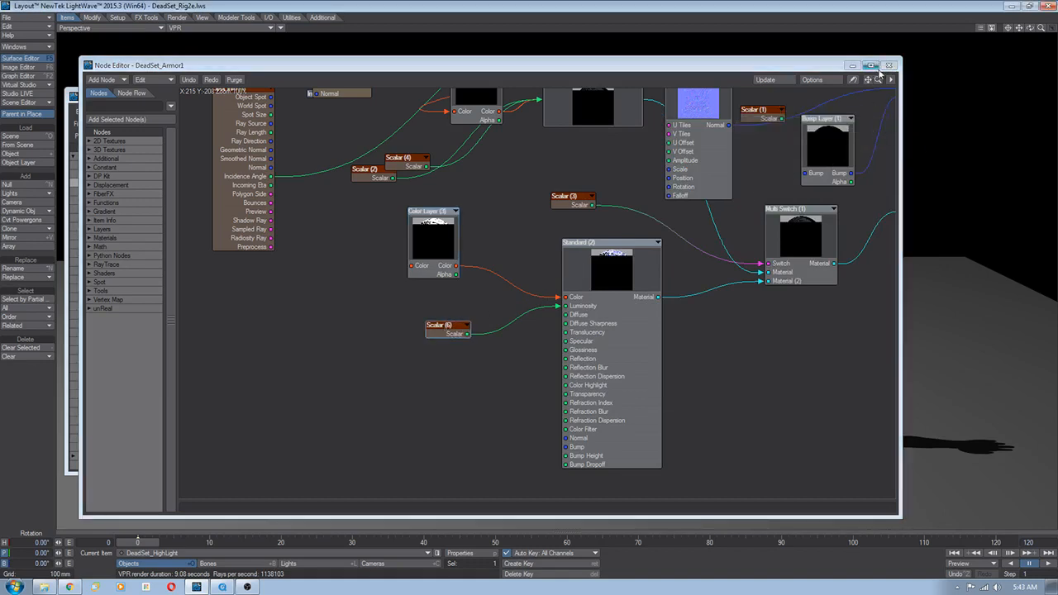
Close the node and surface editors and examine the character's cel shading in the VPR preview from several angles
left_click(889, 66)
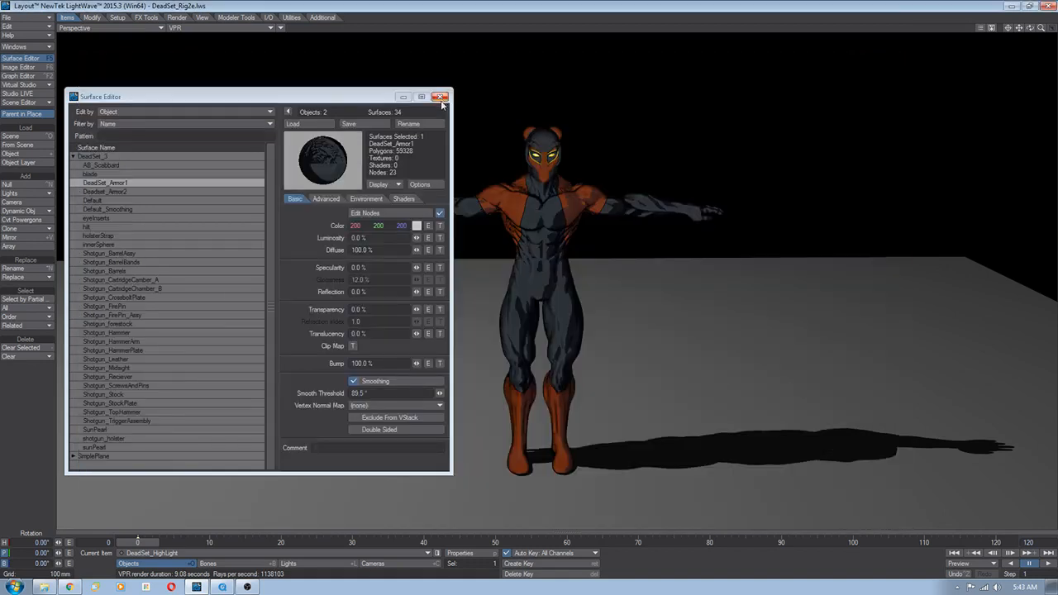
left_click_drag(975, 434, 708, 382, "alt")
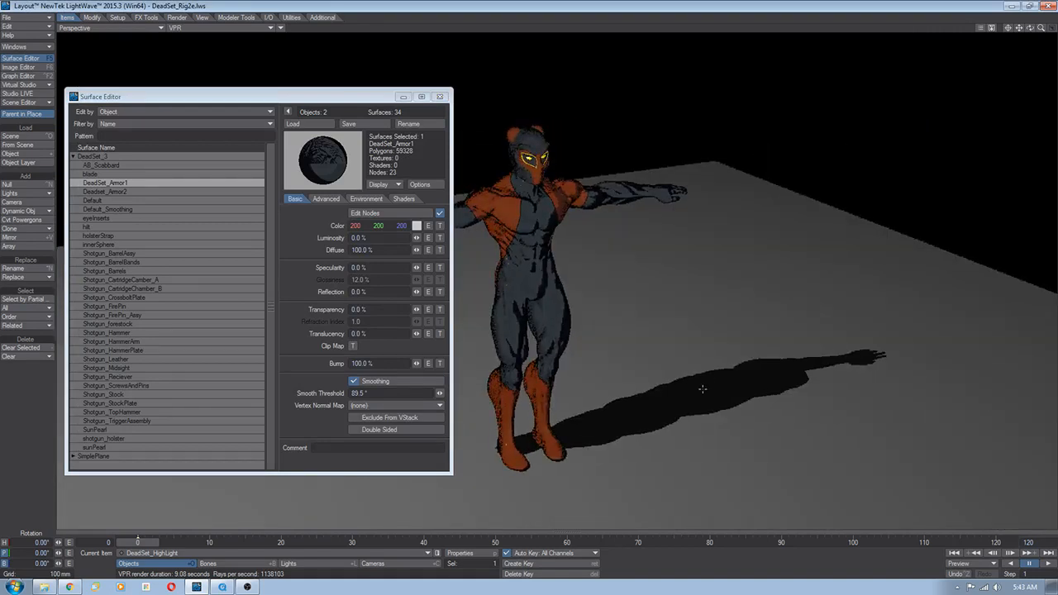
left_click_drag(702, 388, 678, 384, "alt")
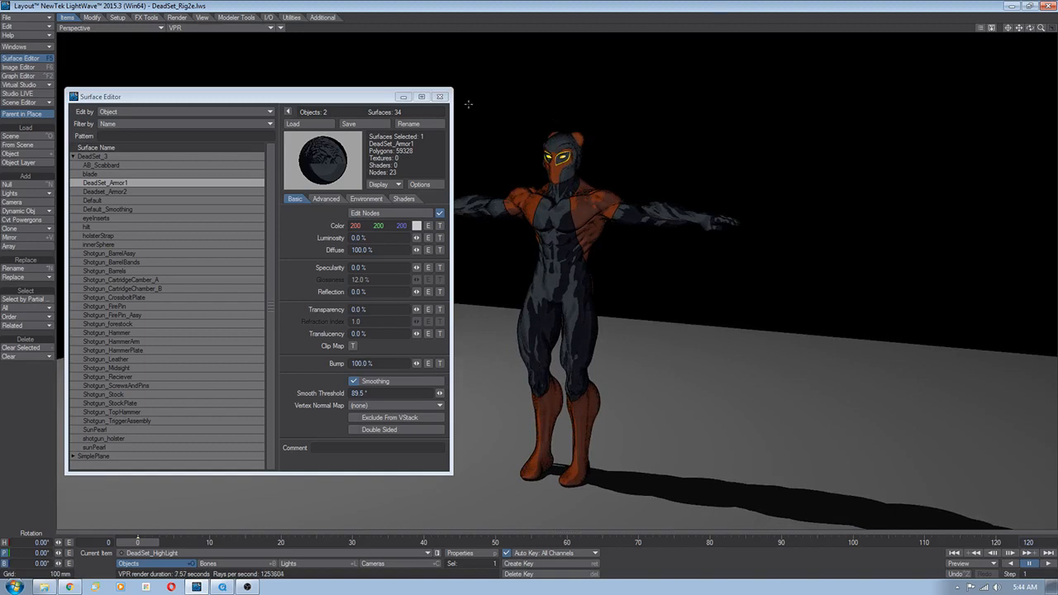
left_click(439, 96)
left_click_drag(694, 380, 722, 379, "alt")
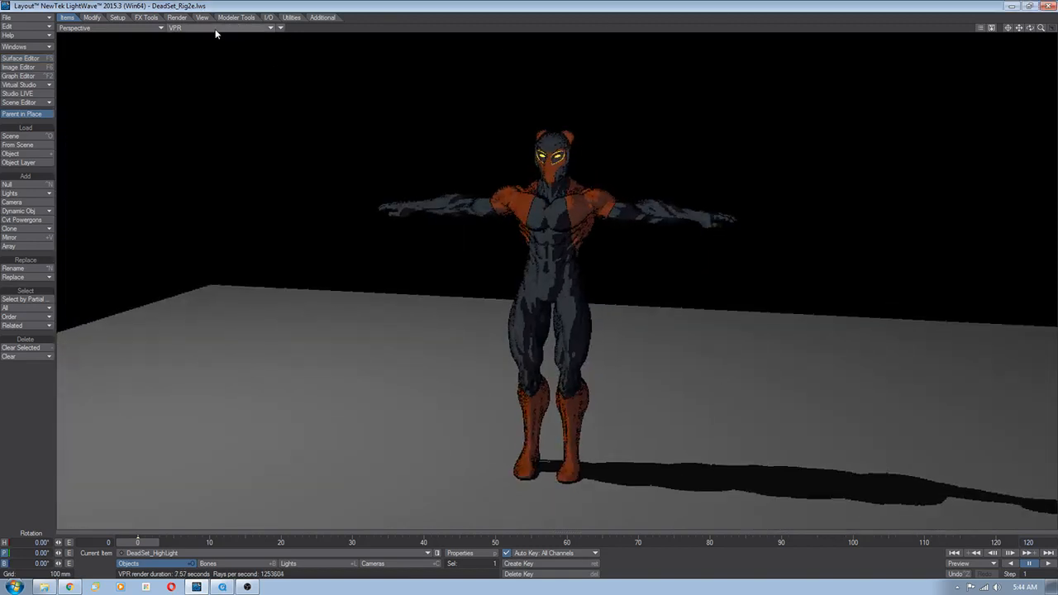
left_click_drag(265, 126, 272, 140, "alt")
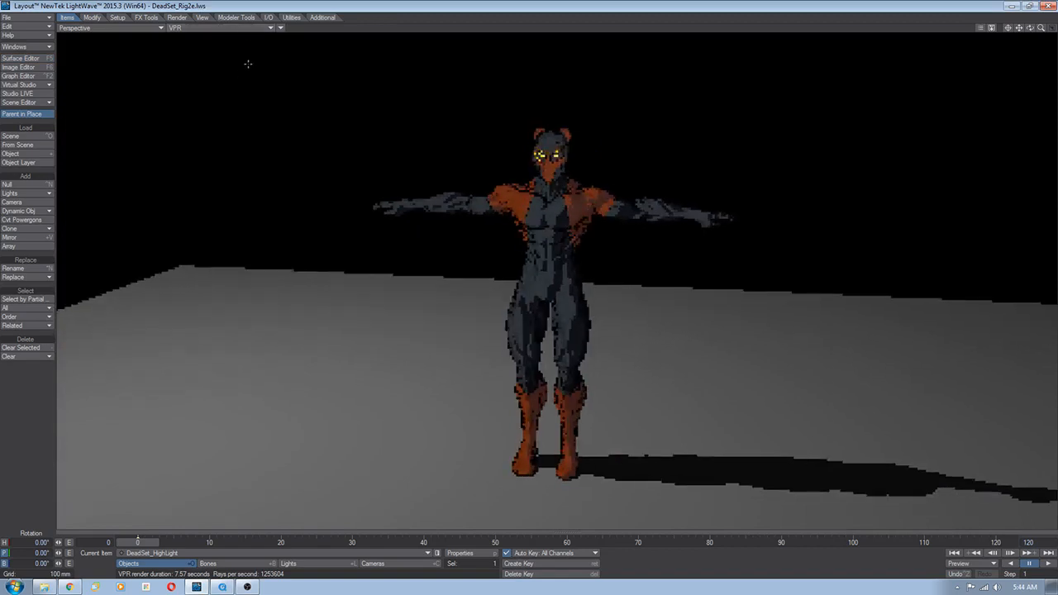
Switch item selection to lights and set the perspective viewport to Front Face Wireframe
key("shift+l")
left_click(247, 27)
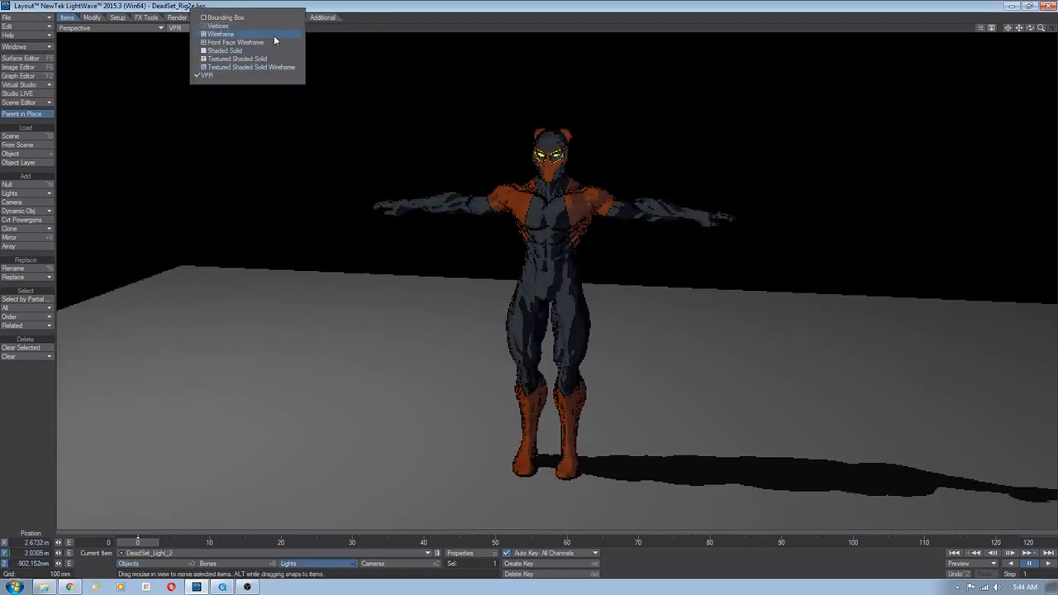
left_click(266, 42)
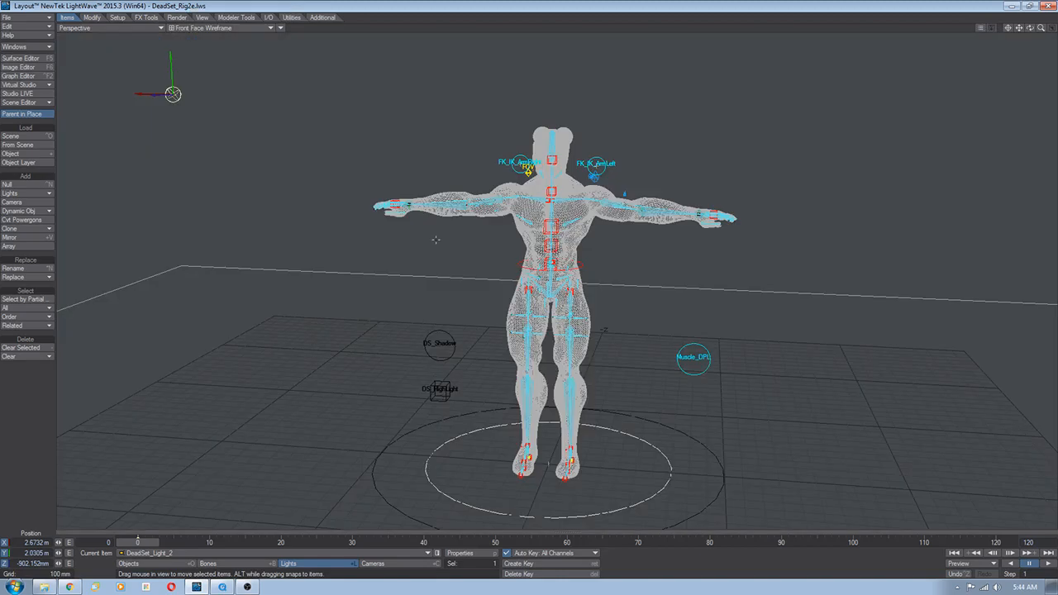
Examine the lights around the character, selecting the light nearest the floor edge and DeadSet_Light_2 in turn
left_click_drag(434, 239, 470, 272, "alt")
scroll(484, 262, "down", 3)
scroll(420, 214, "down", 4)
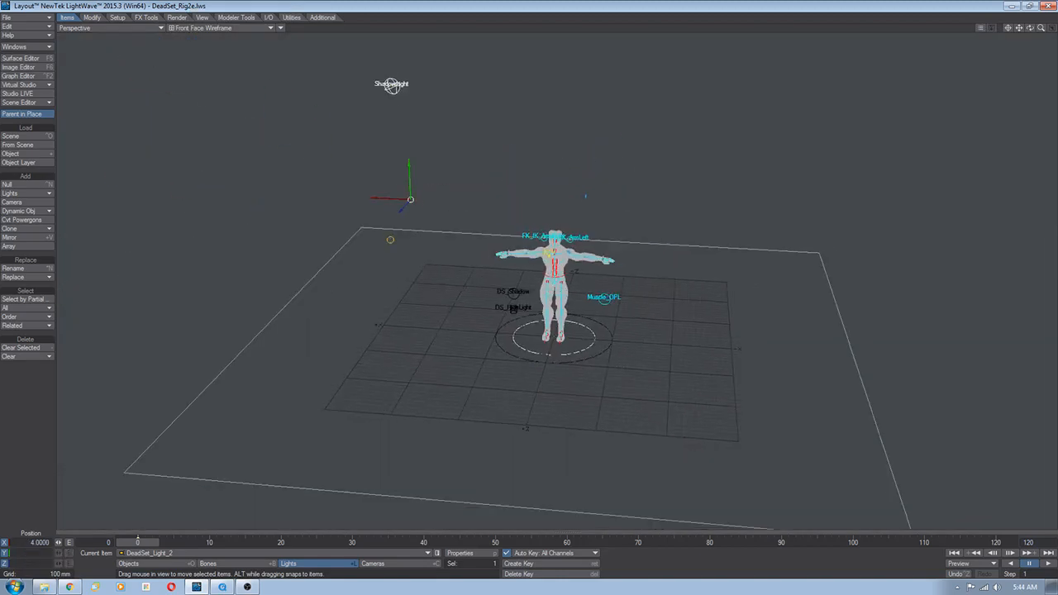
scroll(421, 214, "up", 2)
scroll(420, 214, "down", 1)
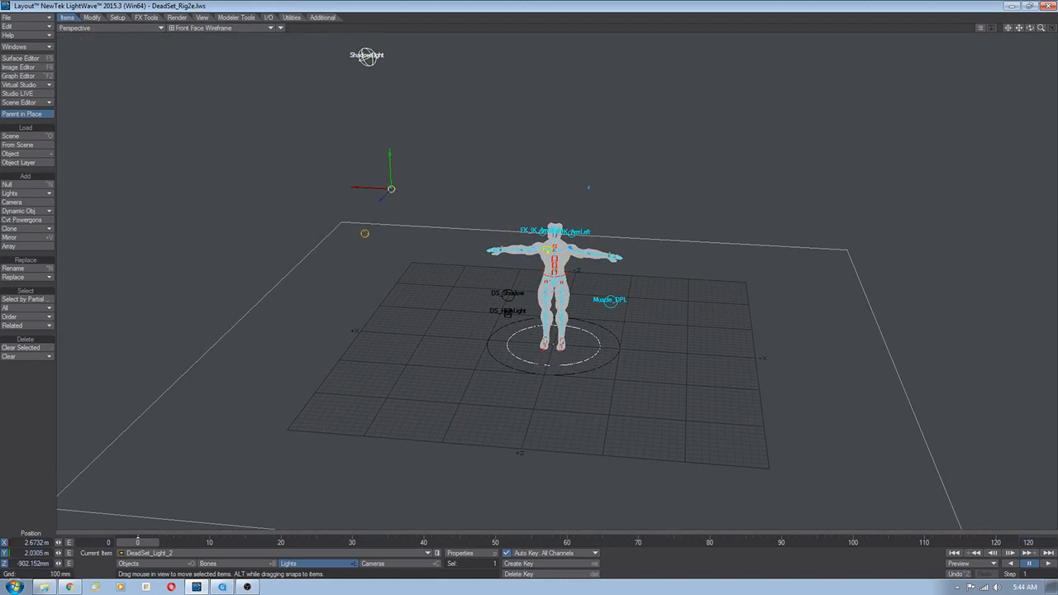
scroll(368, 56, "up", 2)
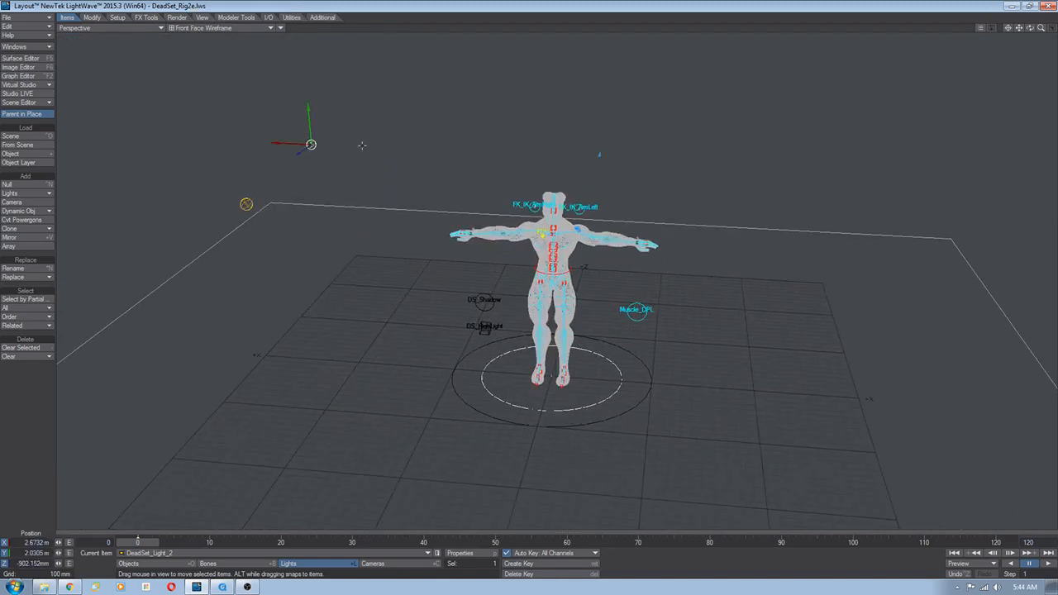
left_click(246, 204)
left_click(311, 144)
Activate item rotation and select the DS_Shadow control followed by the DS_HighLight control beside the character
mouse_move(622, 267)
left_mouse_down("alt")
mouse_move(583, 281)
mouse_move(690, 338)
mouse_move(606, 336)
mouse_move(620, 323)
left_mouse_up("alt")
key("y")
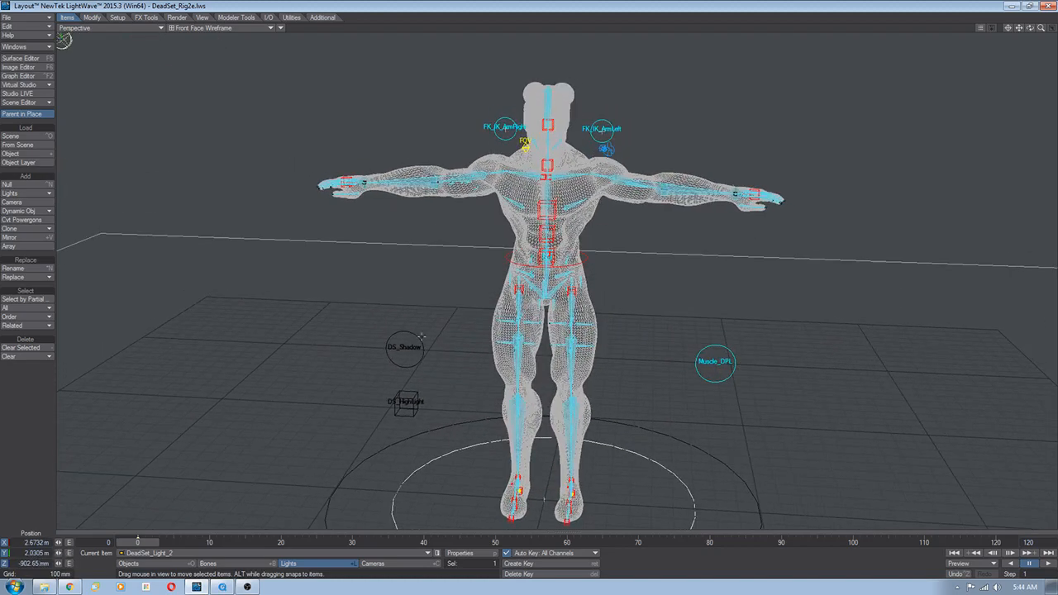
left_click(417, 331)
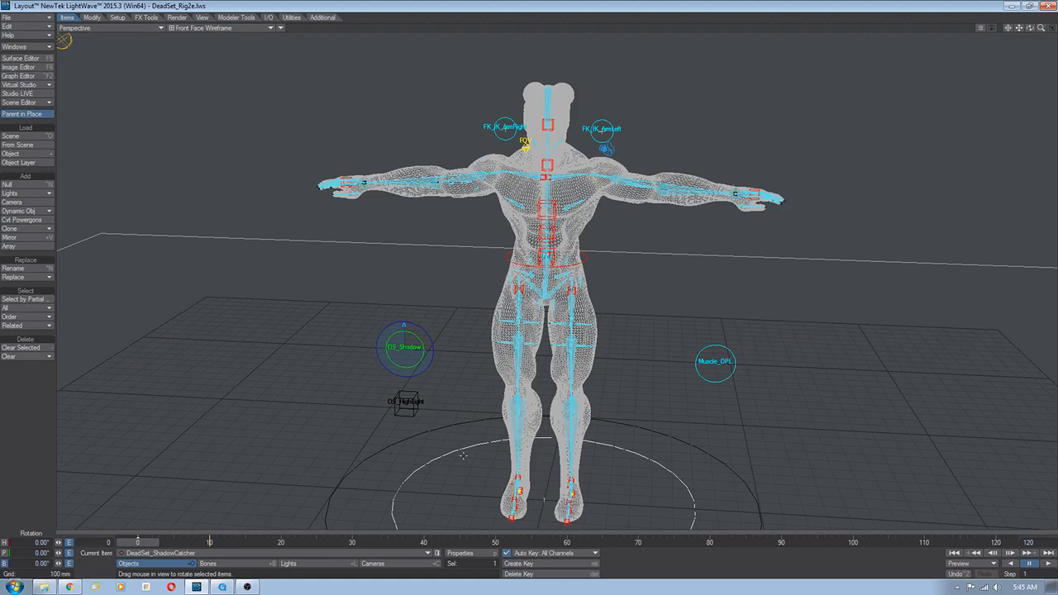
key("h")
left_click_drag(439, 413, 421, 478, "ctrl+alt")
left_click(371, 423)
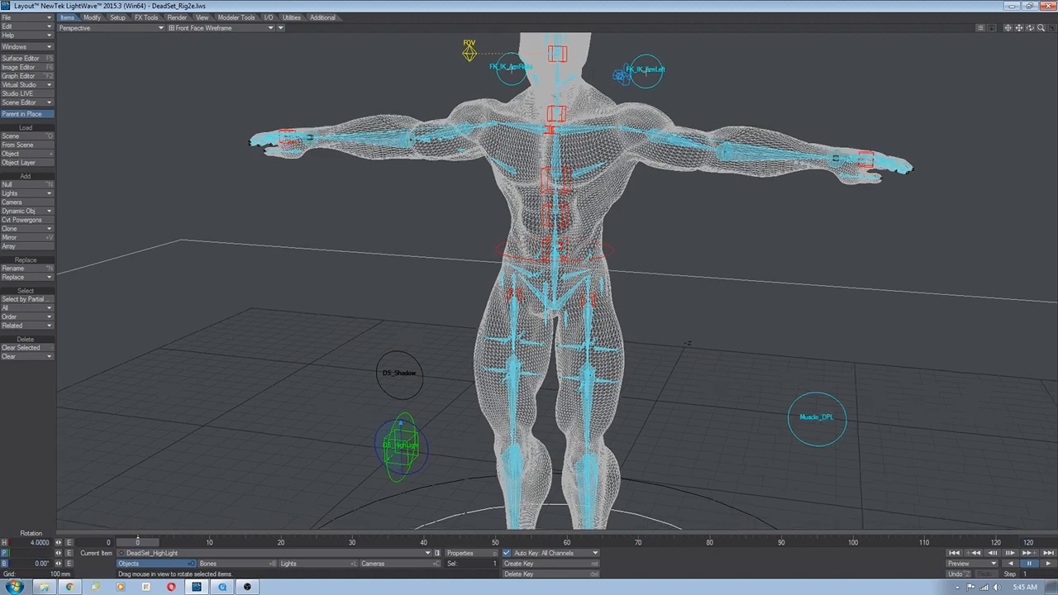
Examine how the DS_Shadow and DS_HighLight controls are placed relative to the character and the scene lights
scroll(706, 376, "down", 5)
scroll(692, 367, "down", 3)
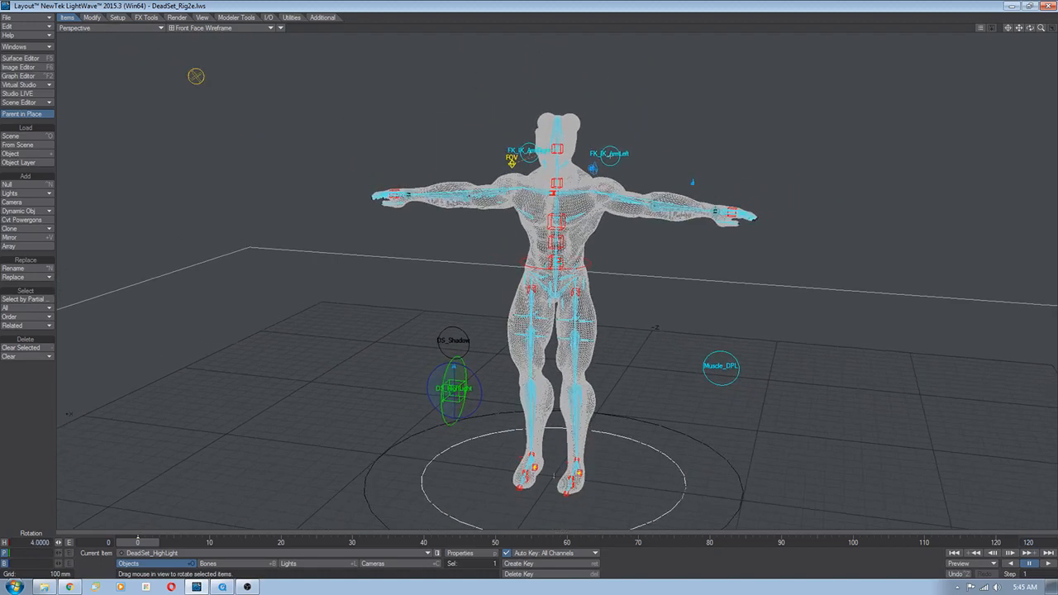
left_click_drag(670, 349, 641, 355, "alt")
scroll(641, 355, "down", 3)
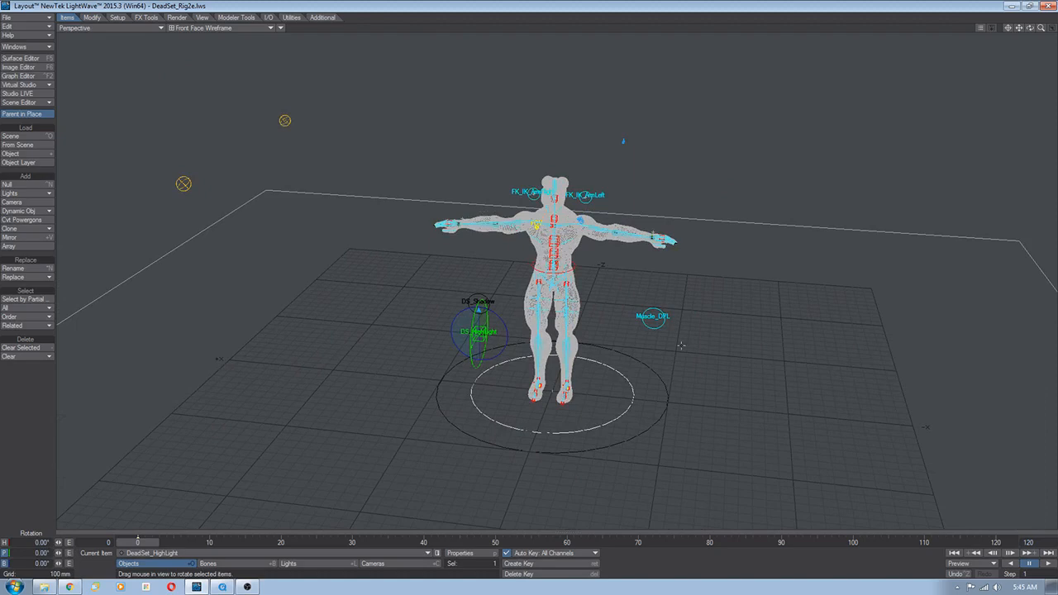
scroll(689, 344, "up", 3)
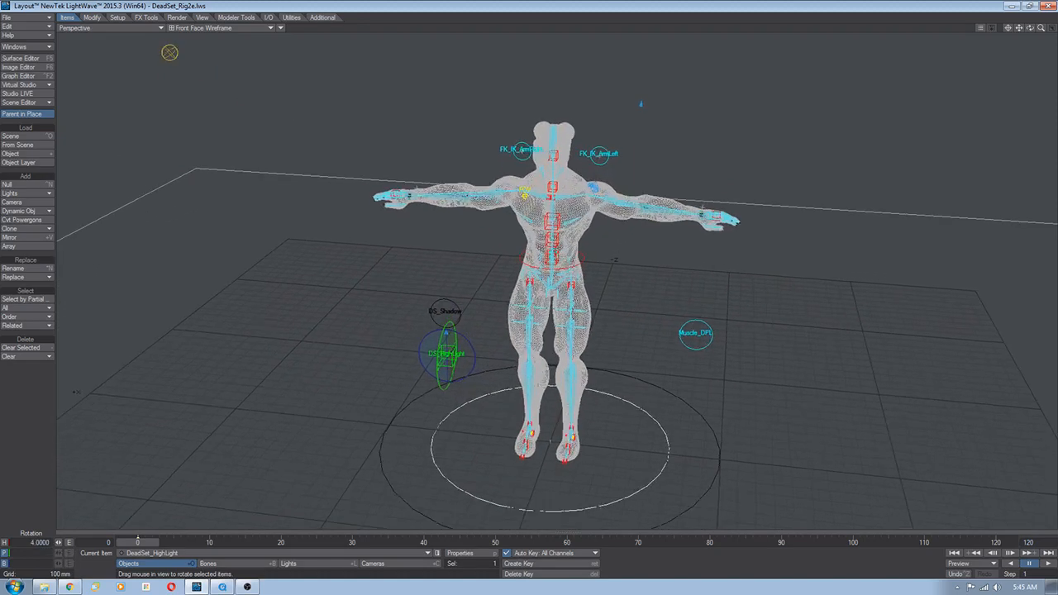
left_click_drag(600, 301, 600, 297, "alt")
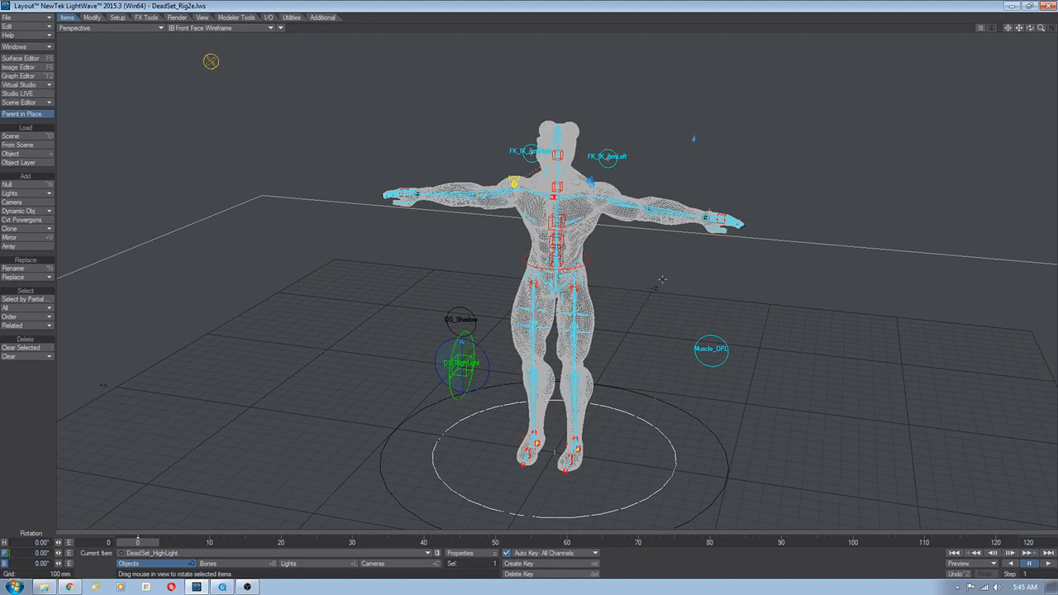
left_click_drag(663, 279, 636, 284, "alt")
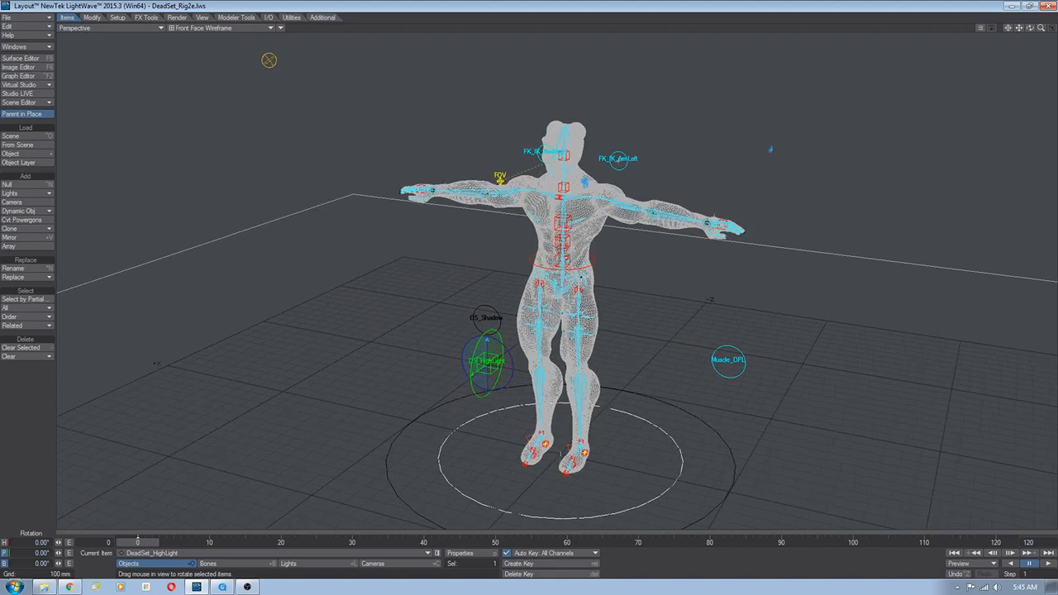
Select the Muscle_DPL displacement control beside the character and view it from the front
left_click_drag(667, 326, 718, 307, "alt")
left_click_drag(651, 395, 703, 367, "ctrl+alt")
left_click(724, 372)
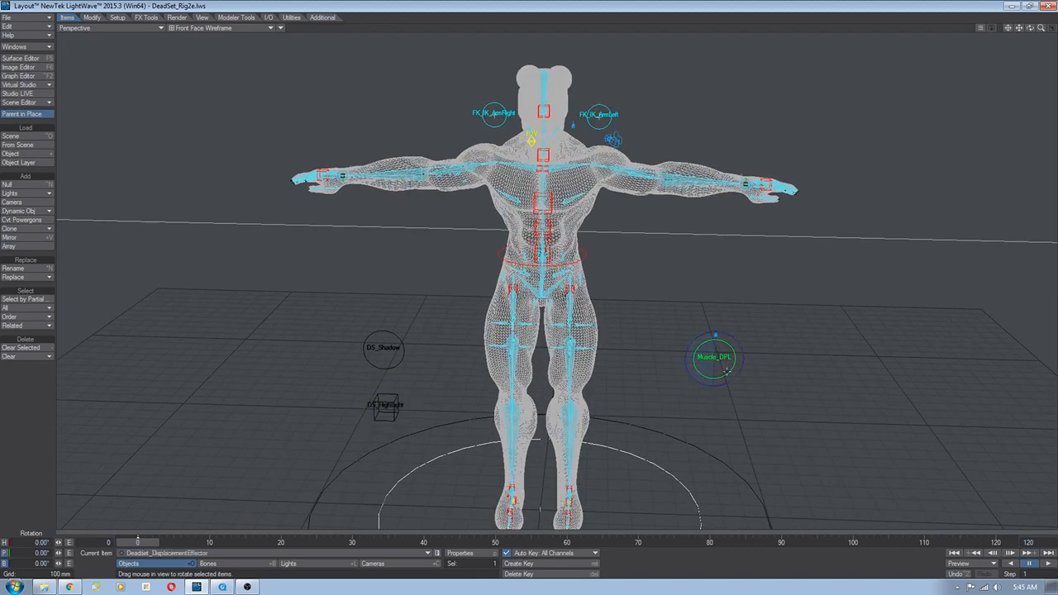
left_click_drag(644, 413, 686, 413, "ctrl+alt")
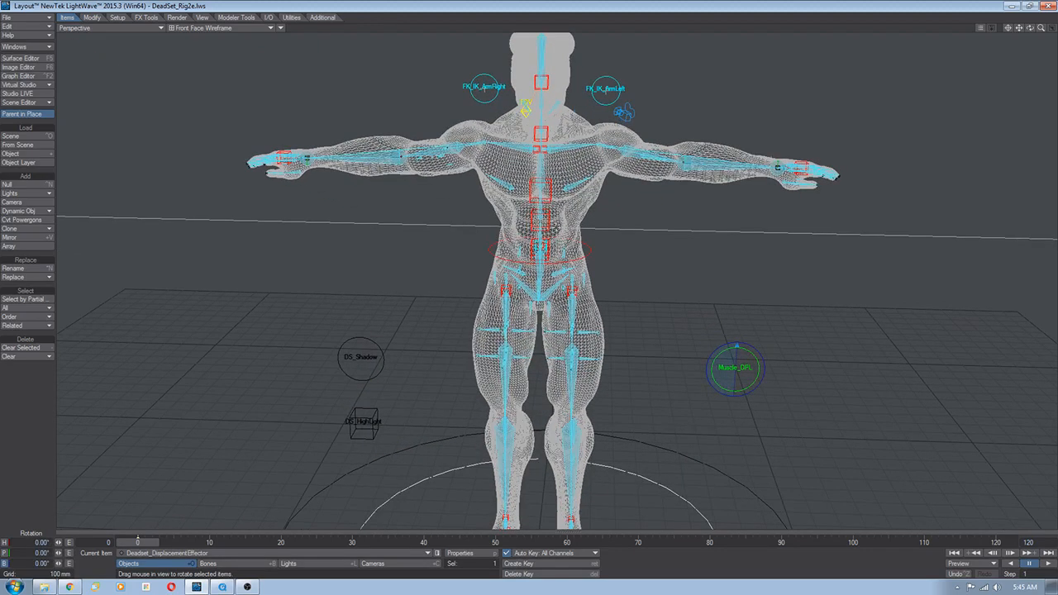
Switch the viewport to VPR preview and examine the cel shading on the character's torso at close range
left_click(210, 28)
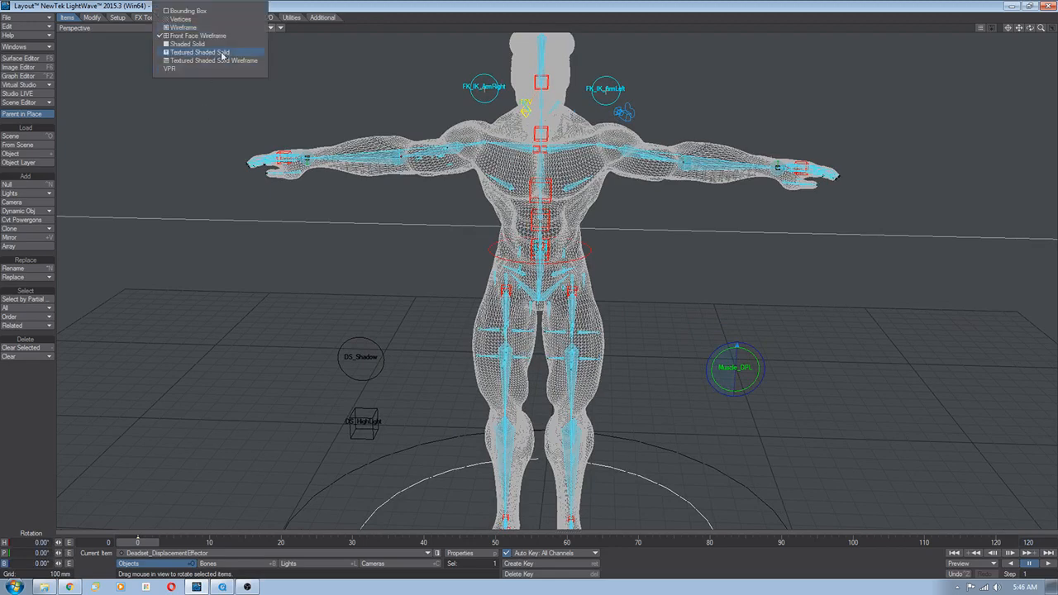
left_click(211, 70)
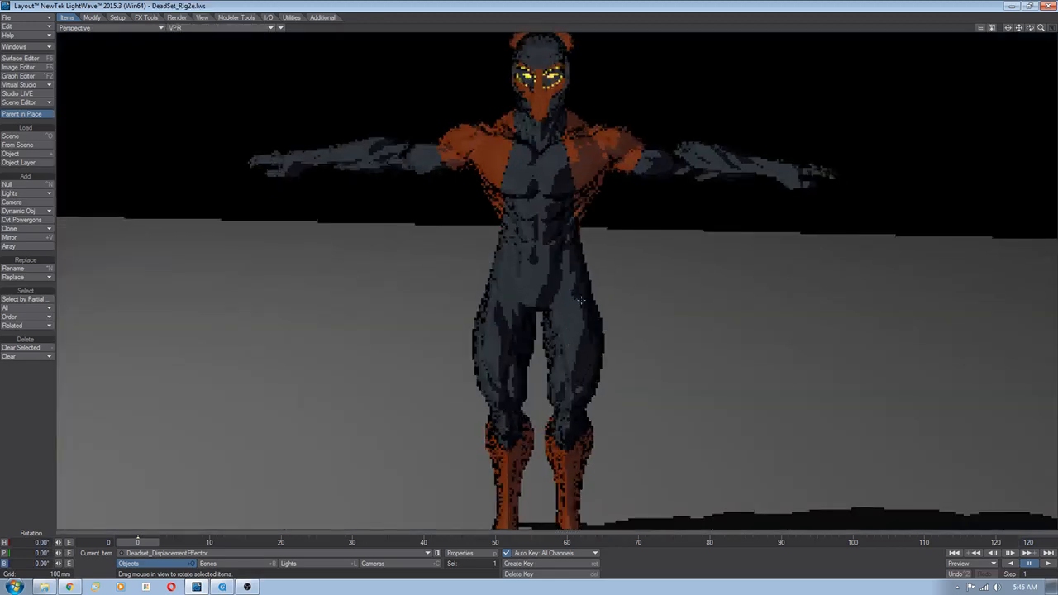
left_click_drag(637, 331, 612, 314, "ctrl+alt")
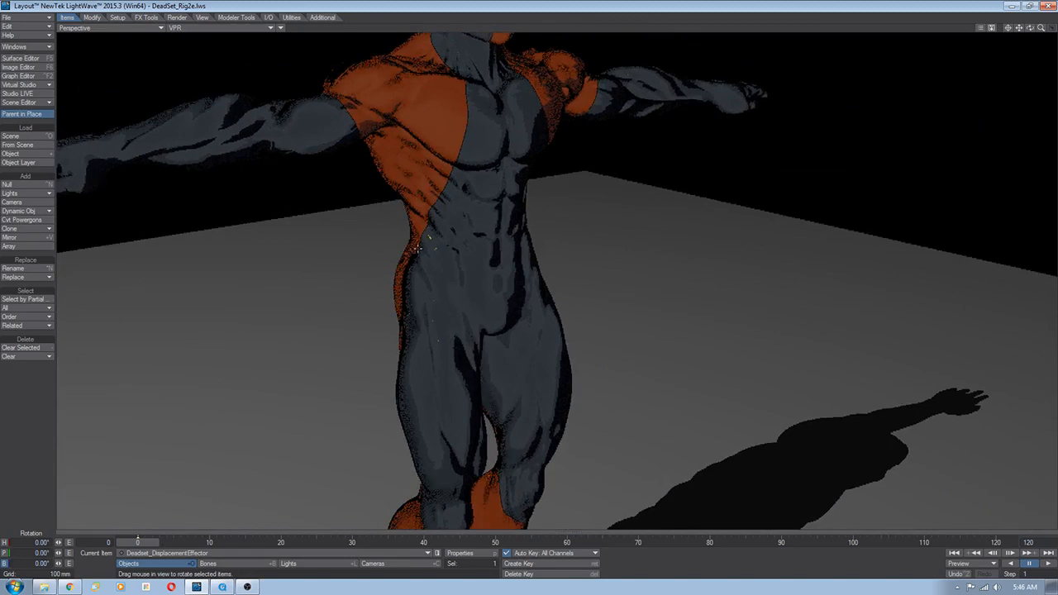
left_click_drag(418, 248, 513, 332, "alt")
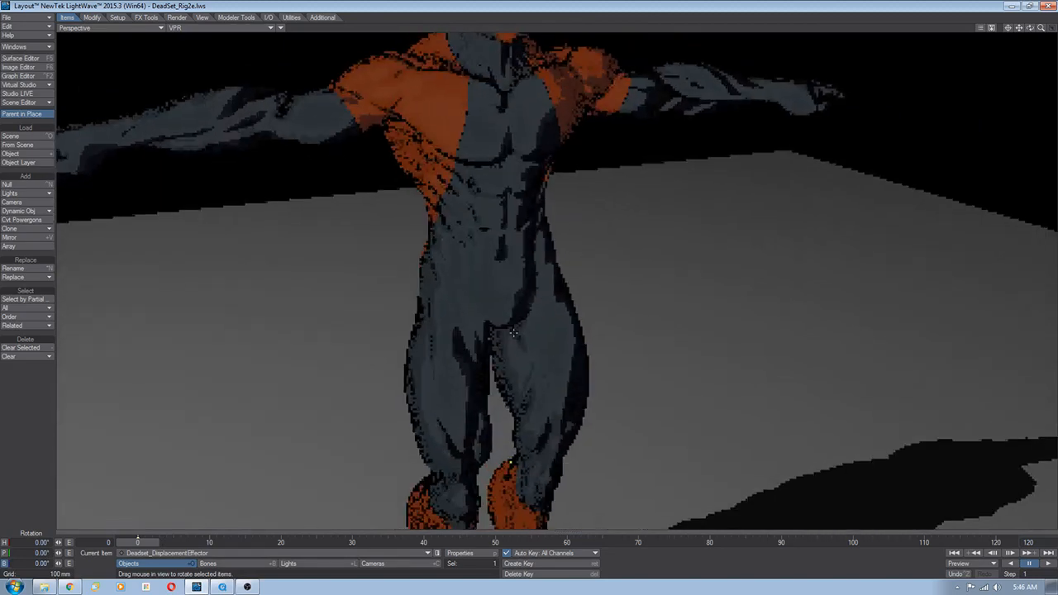
Set the Muscle_DPL control's bank rotation to 180° and examine the effect on the character's muscles
left_click(43, 563)
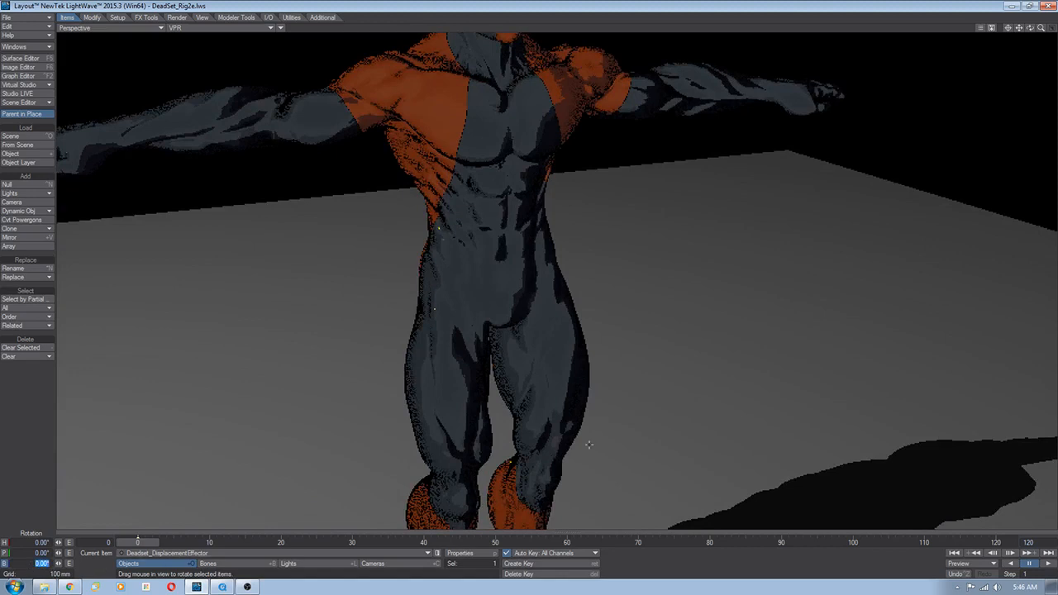
type("180")
key("Return")
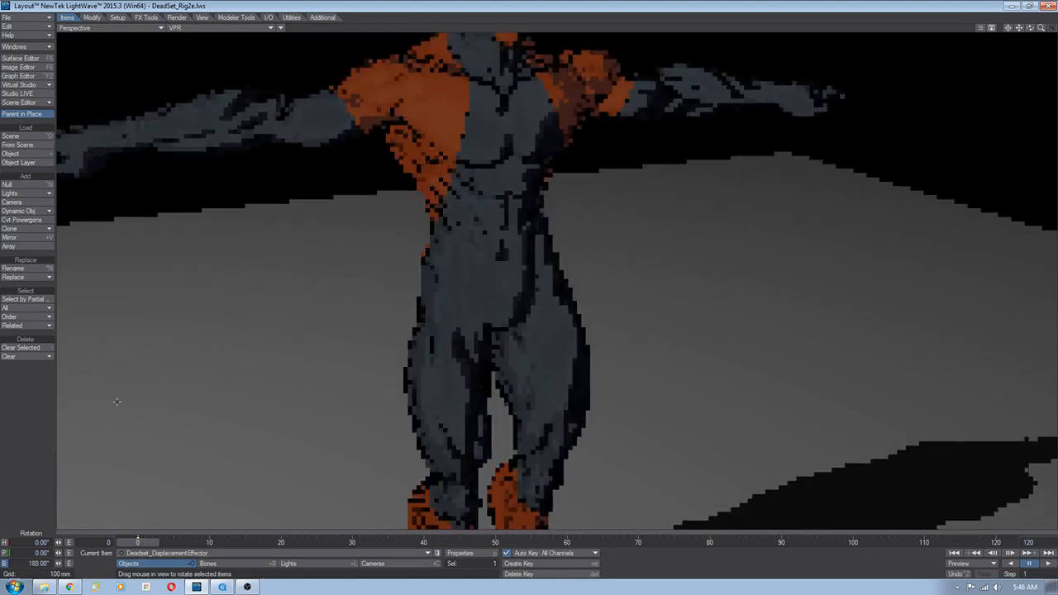
left_click_drag(142, 545, 178, 545)
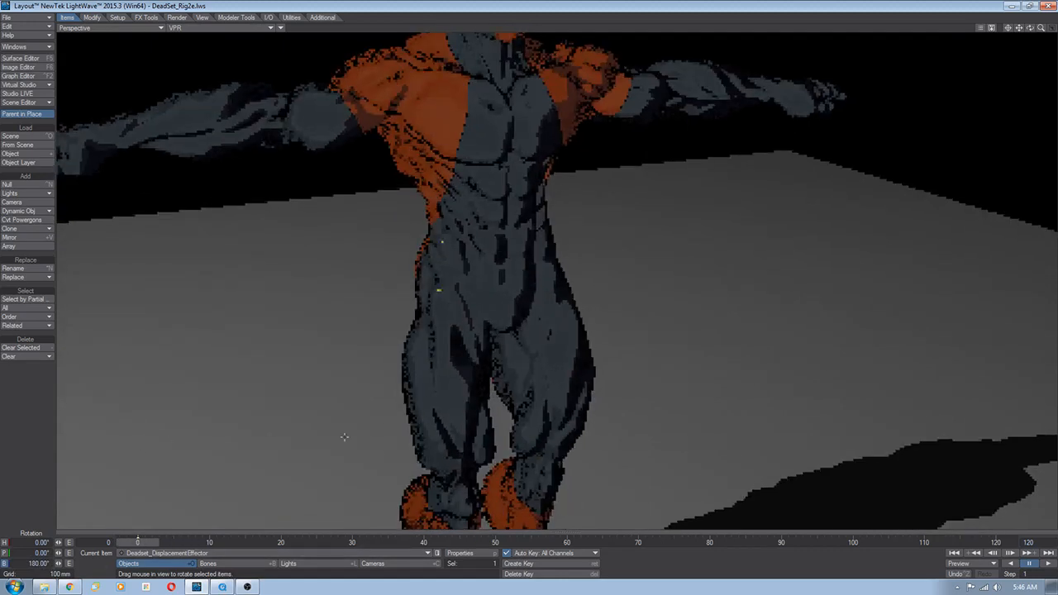
left_click_drag(529, 158, 609, 252, "alt")
left_click_drag(708, 338, 687, 310, "alt")
Return the viewport to Front Face Wireframe and rotate the Muscle_DPL control half a turn and back at frame 0
left_click(221, 28)
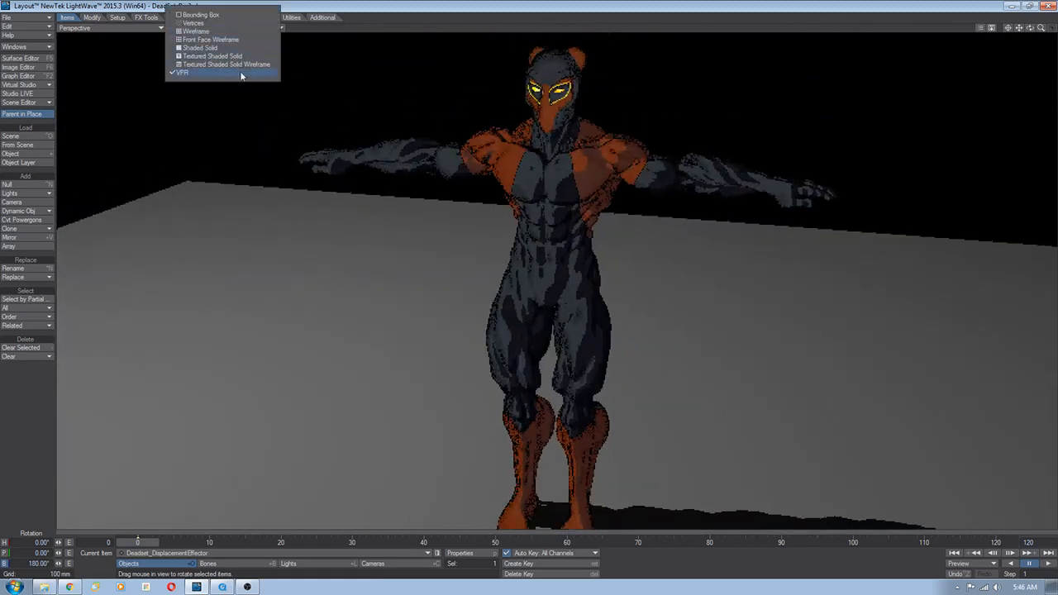
left_click(214, 39)
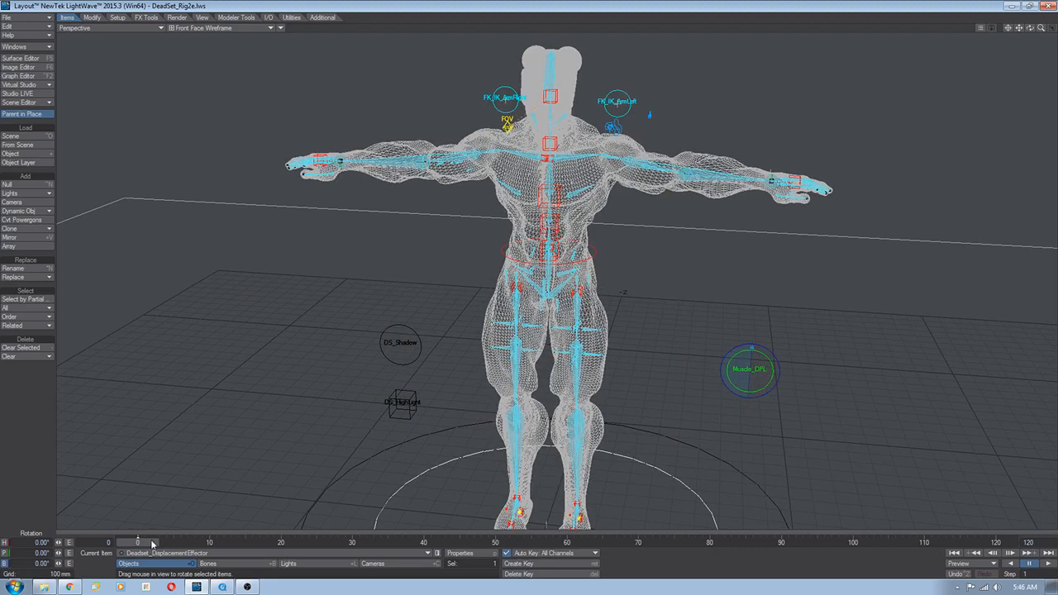
mouse_move(151, 541)
left_mouse_down()
mouse_move(237, 541)
mouse_move(141, 541)
left_mouse_up()
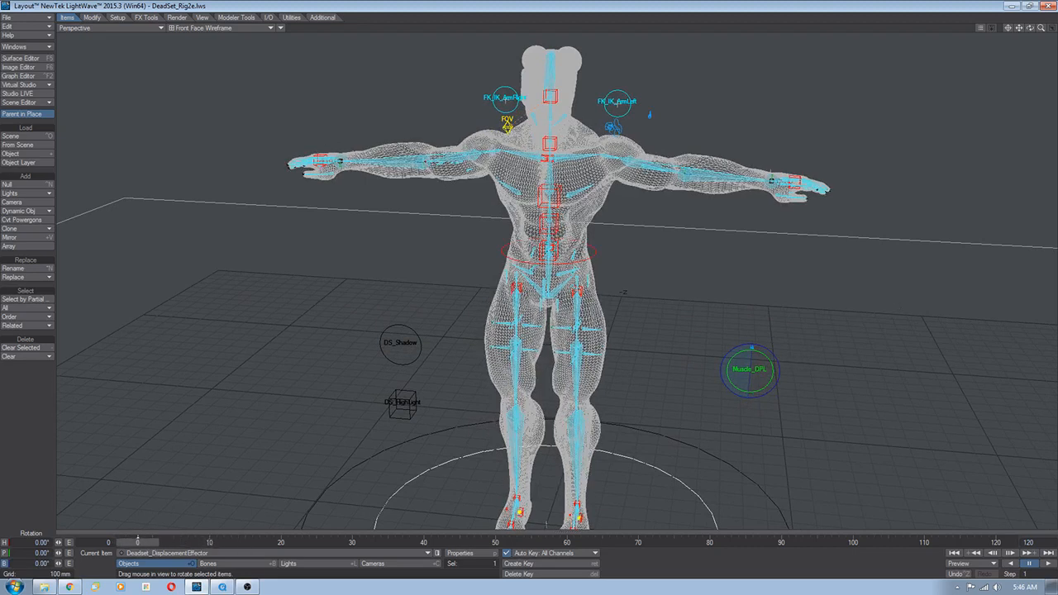
mouse_move(751, 347)
left_mouse_down()
mouse_move(773, 361)
mouse_move(763, 391)
left_mouse_up()
mouse_move(139, 542)
left_mouse_down()
mouse_move(208, 542)
mouse_move(138, 542)
left_mouse_up()
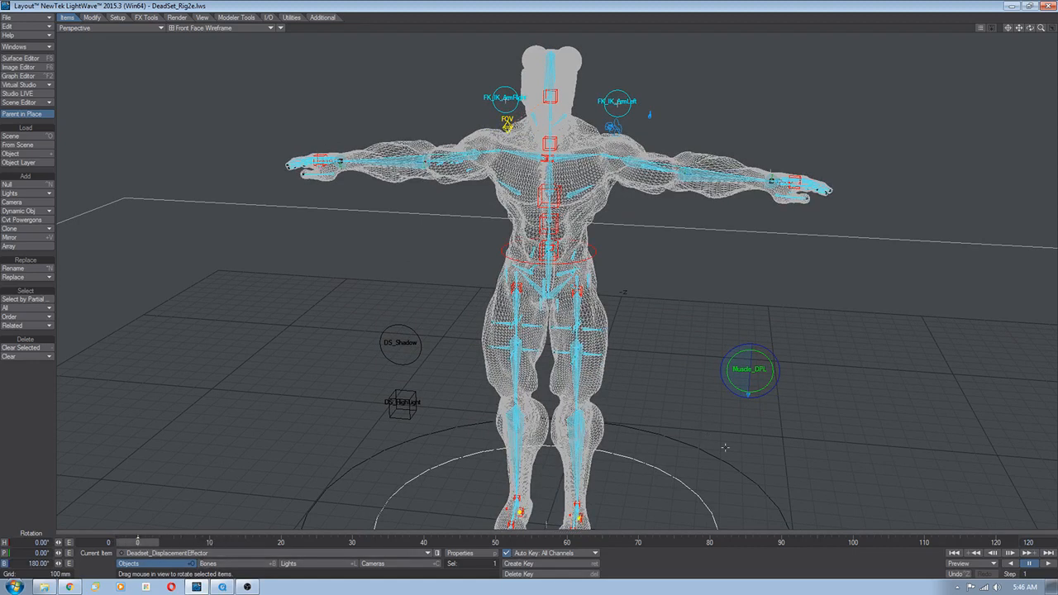
mouse_move(762, 392)
left_mouse_down()
mouse_move(777, 368)
mouse_move(751, 348)
left_mouse_up()
Rotate the Muscle_DPL control half a turn at frame 20 and check the in-between displacement at frame 10
left_click_drag(137, 542, 281, 542)
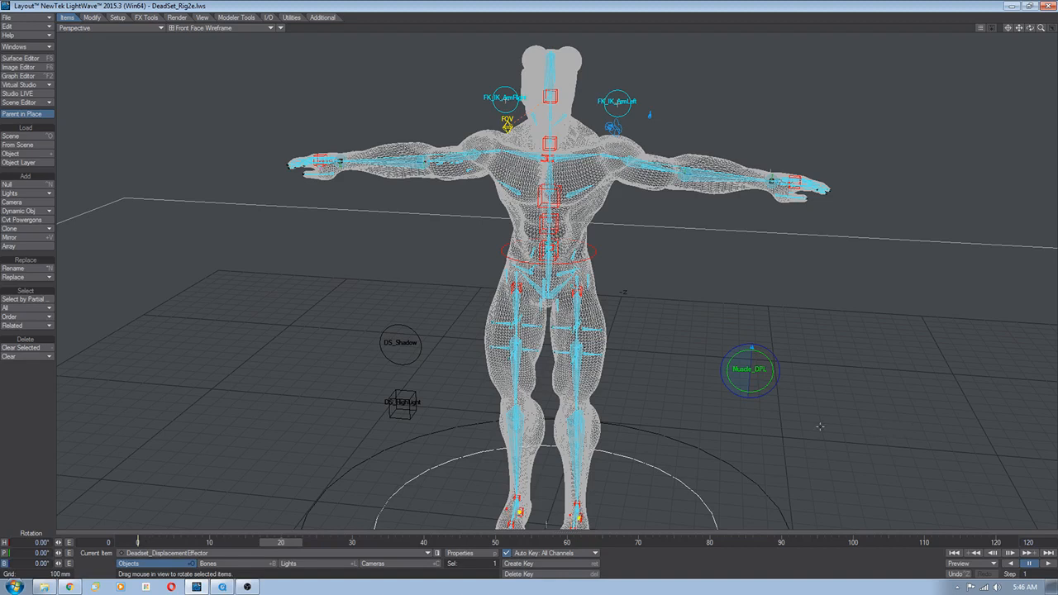
mouse_move(751, 347)
left_mouse_down()
mouse_move(767, 355)
mouse_move(764, 388)
mouse_move(748, 394)
left_mouse_up()
left_click_drag(281, 542, 210, 542)
Select DeadSet_Light_1 and DeadSet_Light_2 together and preview the scene in VPR at frame 10
left_click_drag(389, 425, 473, 288, "alt")
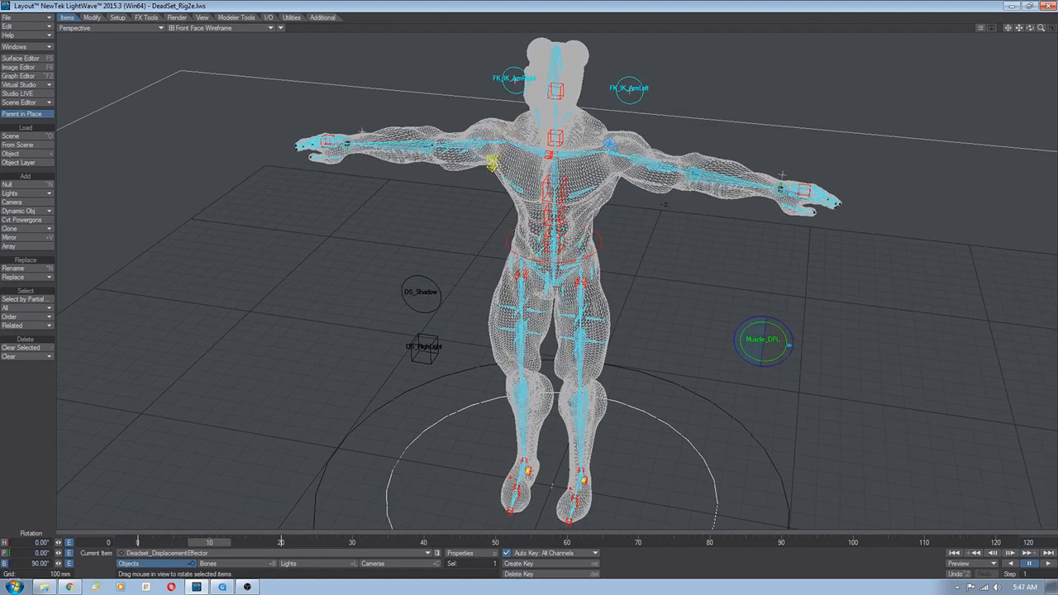
scroll(473, 288, "down", 3)
scroll(473, 288, "down", 2)
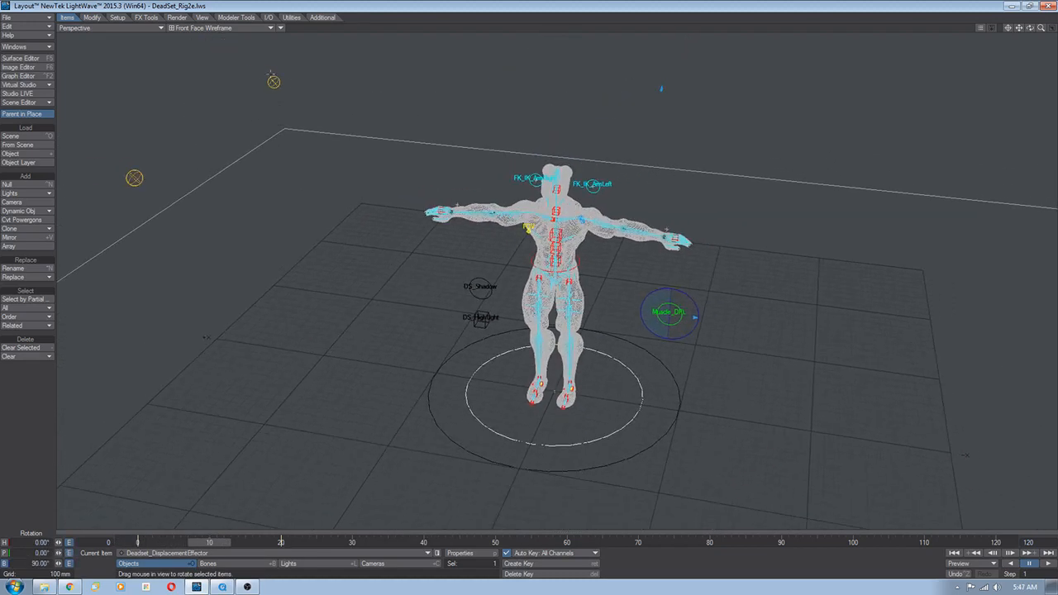
left_click(144, 174)
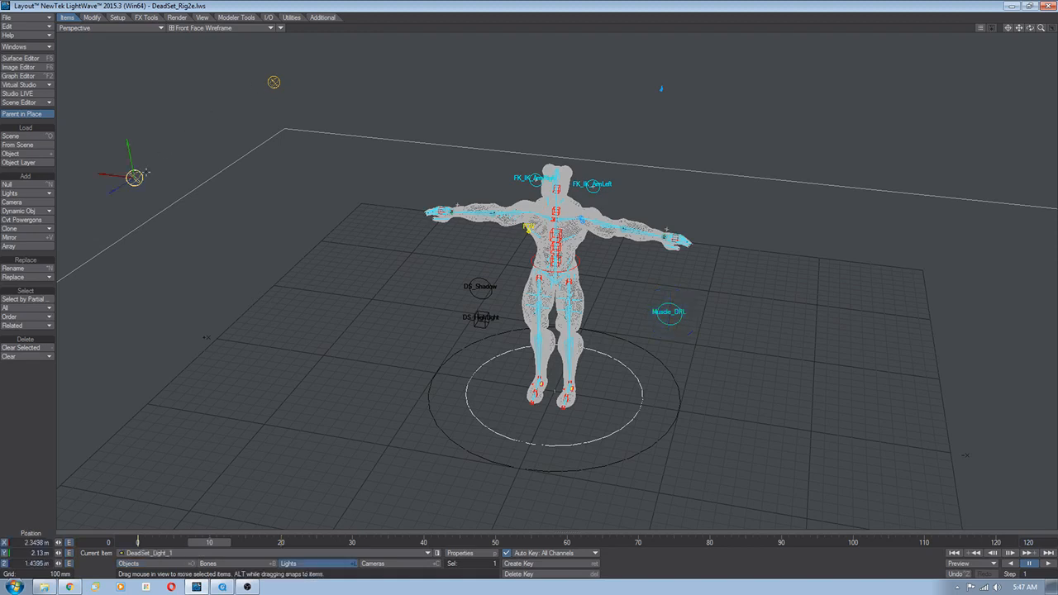
left_click(275, 81, "shift")
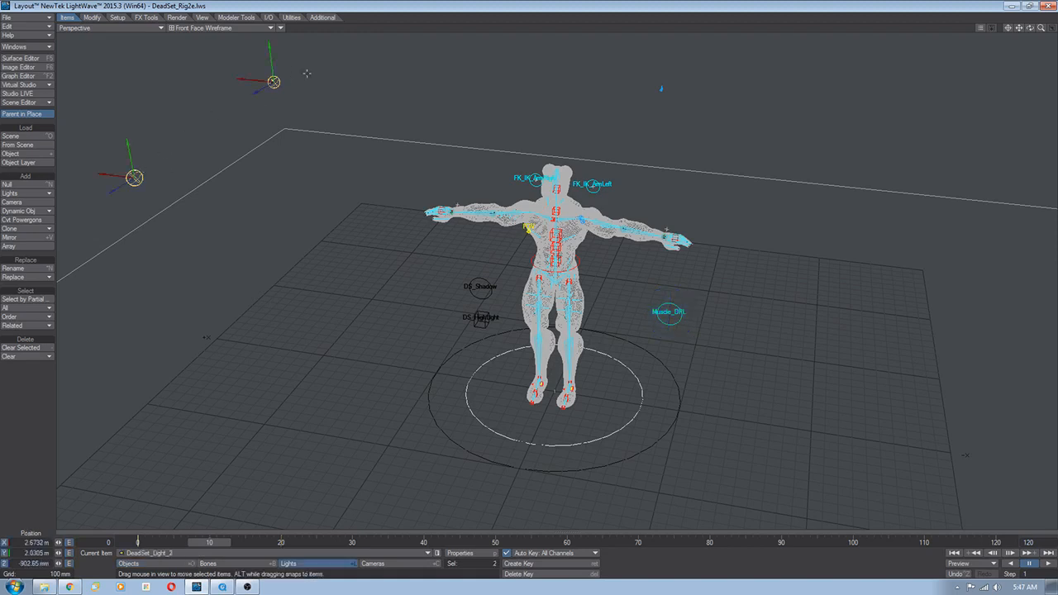
left_click(263, 28)
left_click(235, 75)
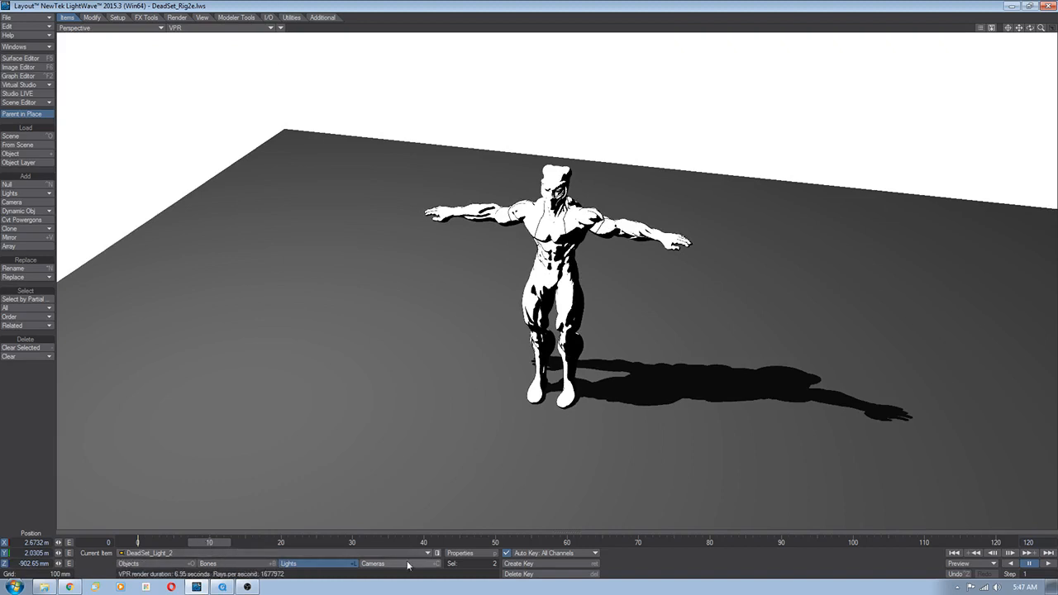
Select the DeadSet_ShadowCatcher object, set its bank rotation to 0° and refresh the preview at frame 10
left_click(173, 563)
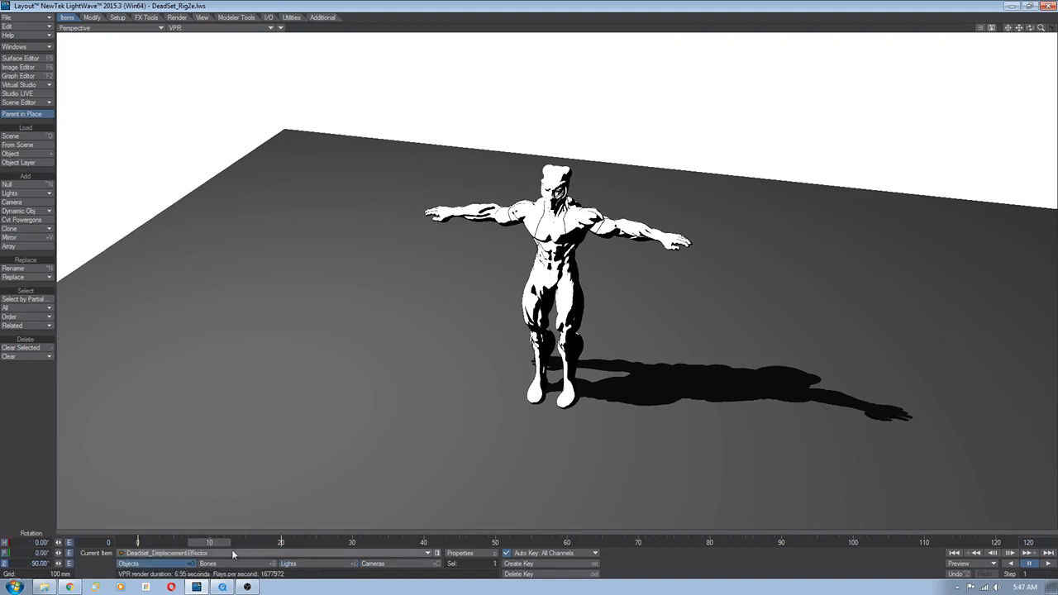
left_click(233, 553)
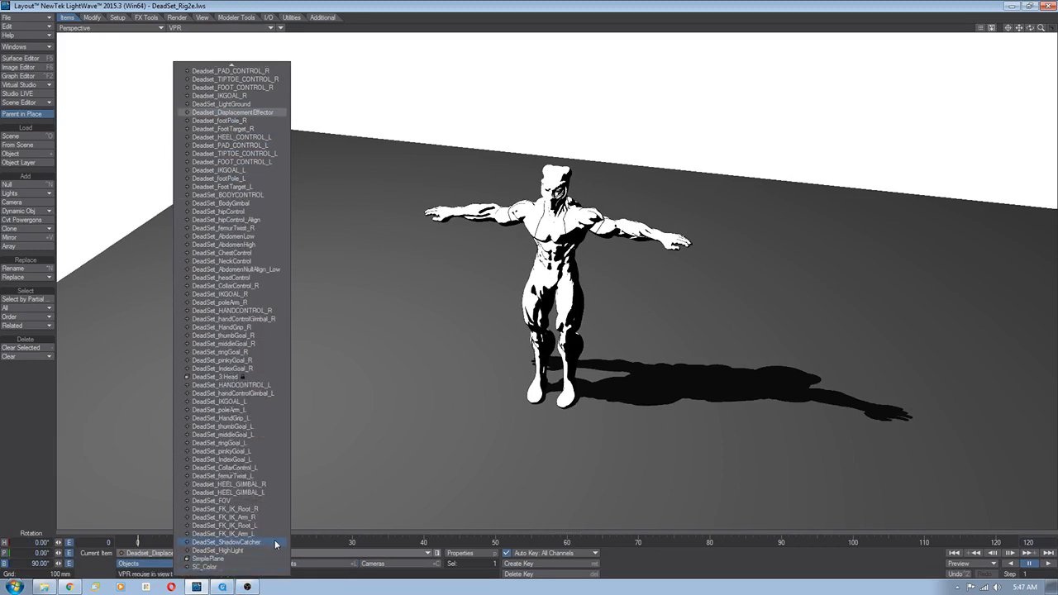
left_click(275, 542)
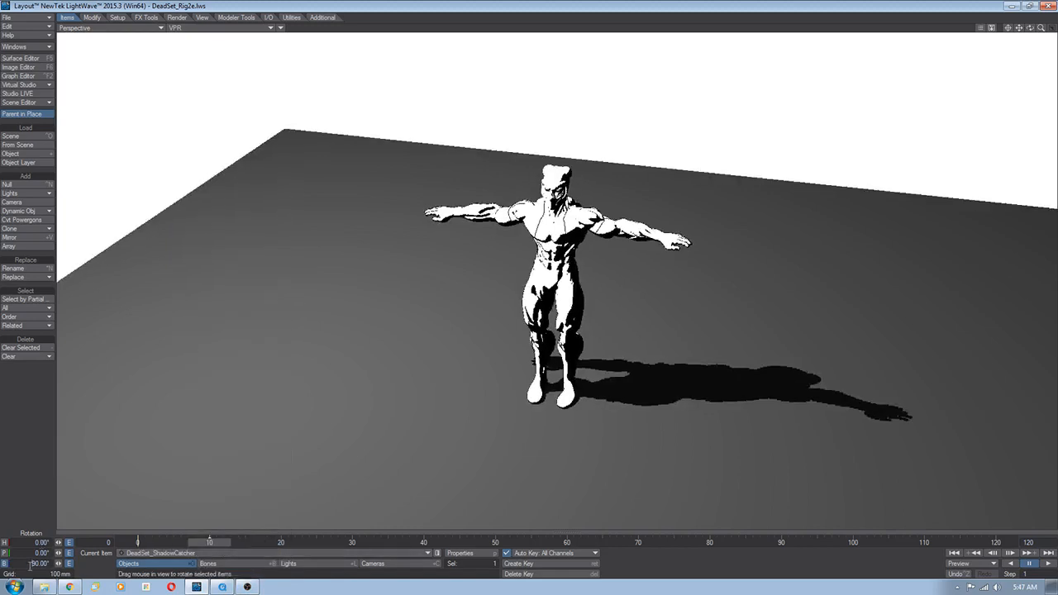
left_click(721, 296)
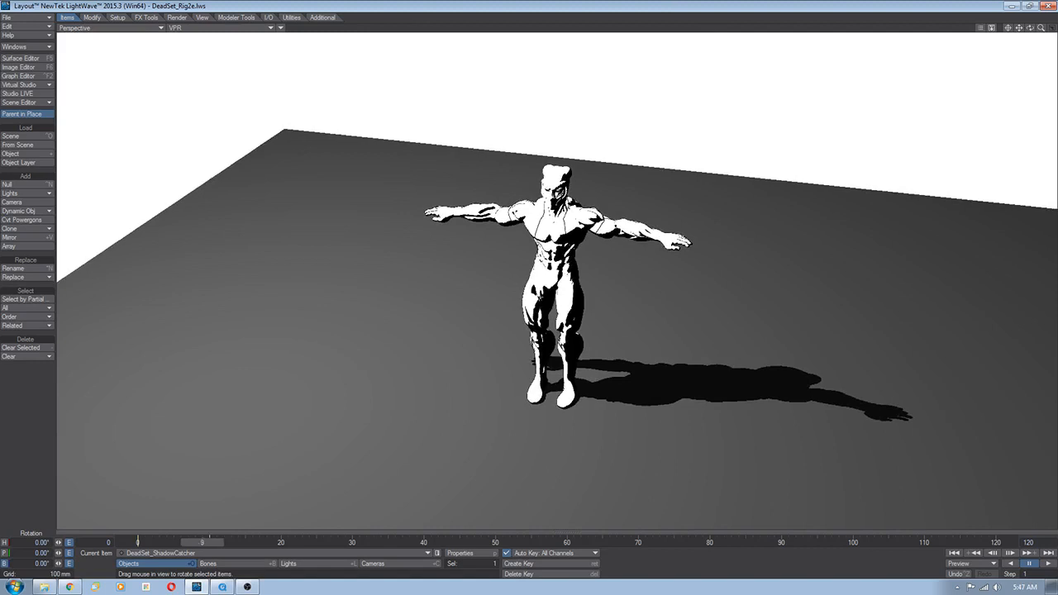
key("Right")
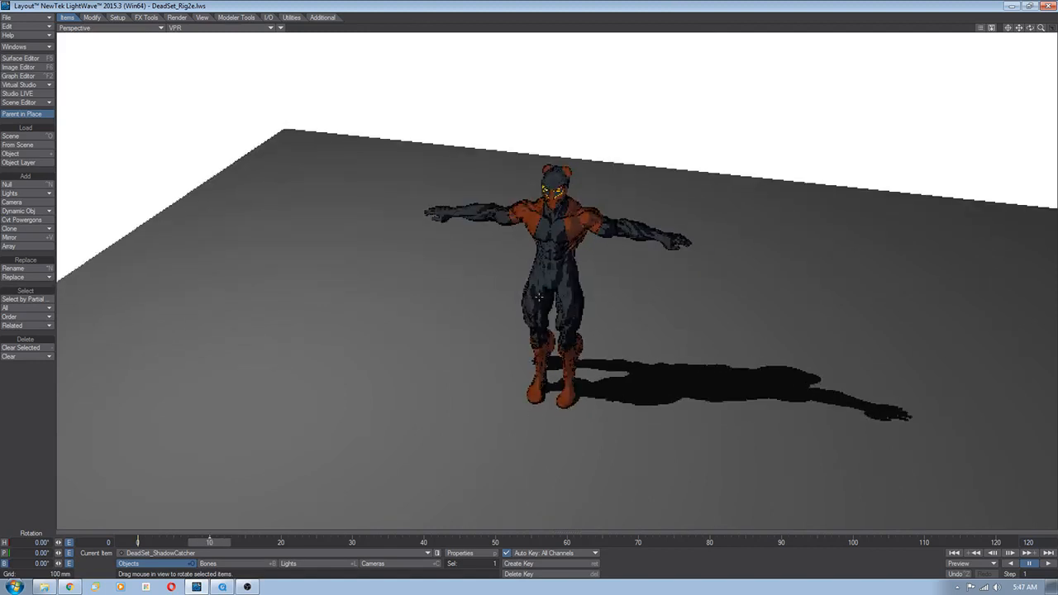
Switch the viewport to Shaded Solid and back to VPR, and view the shaded character from the front
left_click(217, 30)
left_click(217, 45)
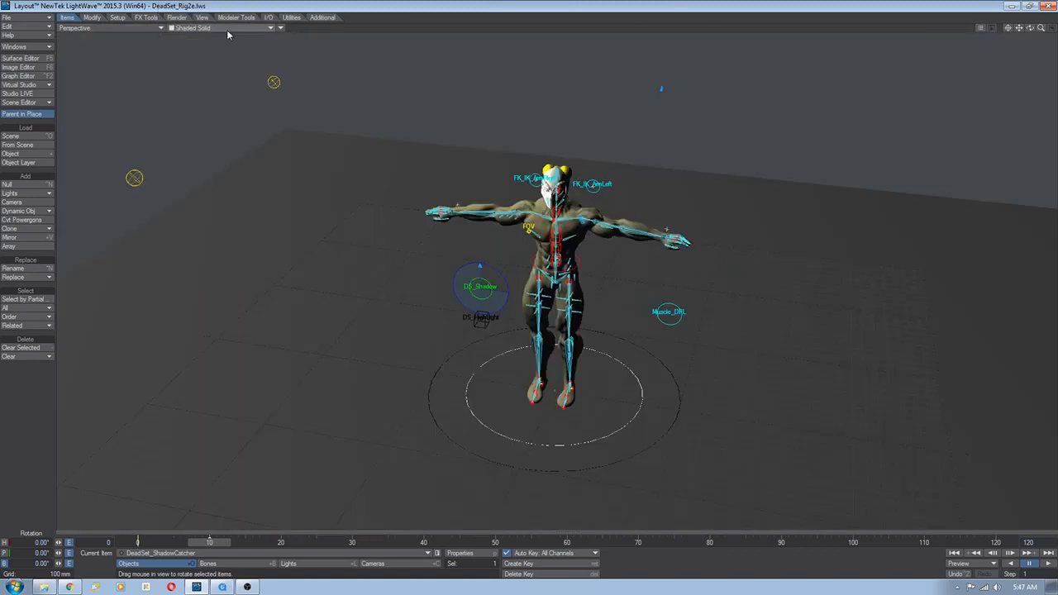
left_click(228, 30)
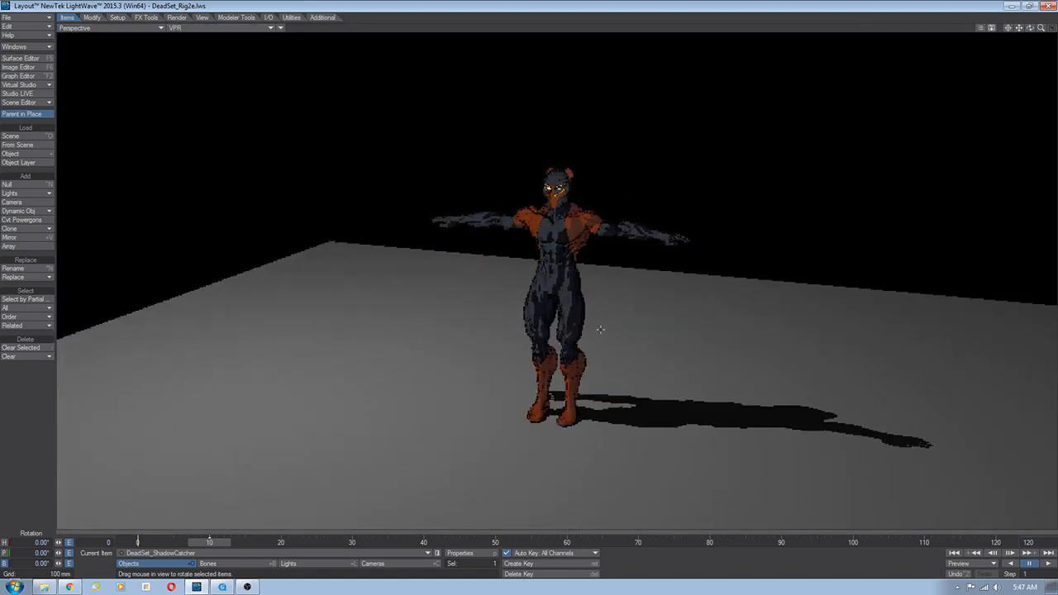
left_click_drag(601, 329, 928, 301, "ctrl+alt")
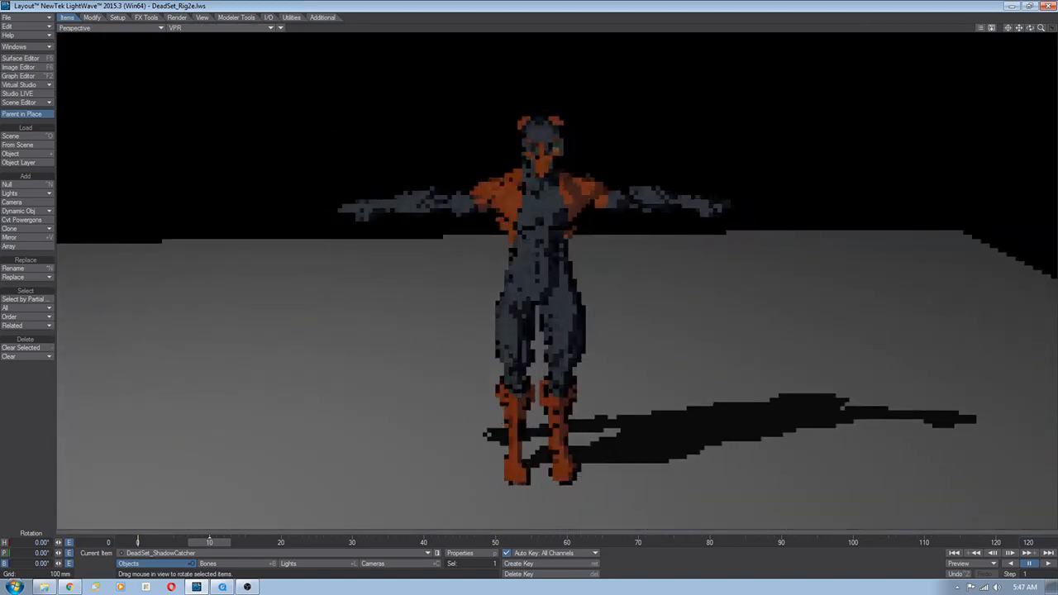
Reselect the two scene lights and turn OpenGL Overlay on and off to locate them in the VPR preview
left_click(316, 563)
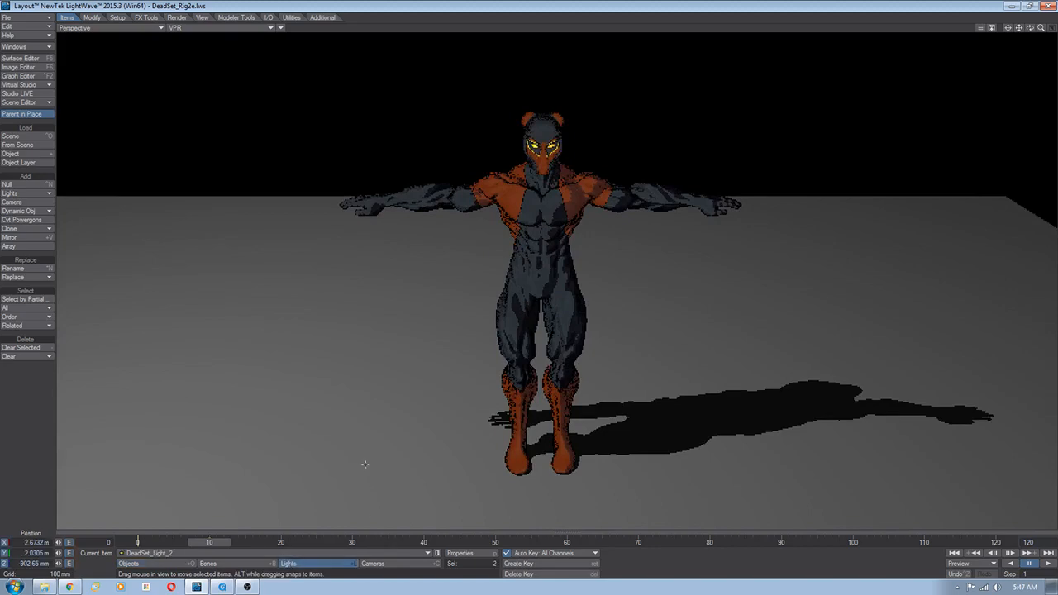
left_click_drag(384, 395, 346, 78, "alt")
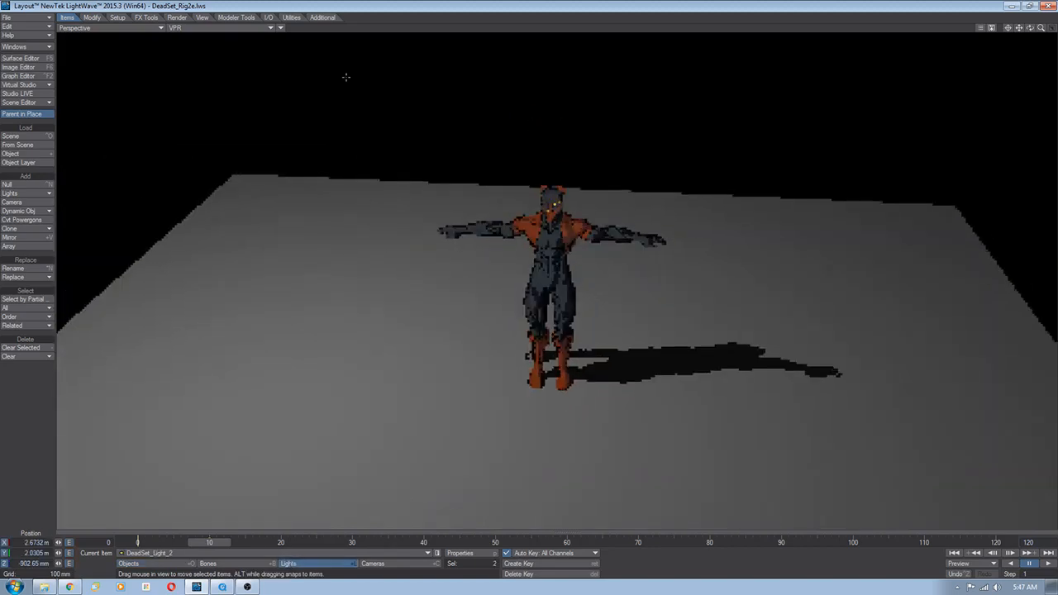
left_click(281, 28)
left_click(279, 32)
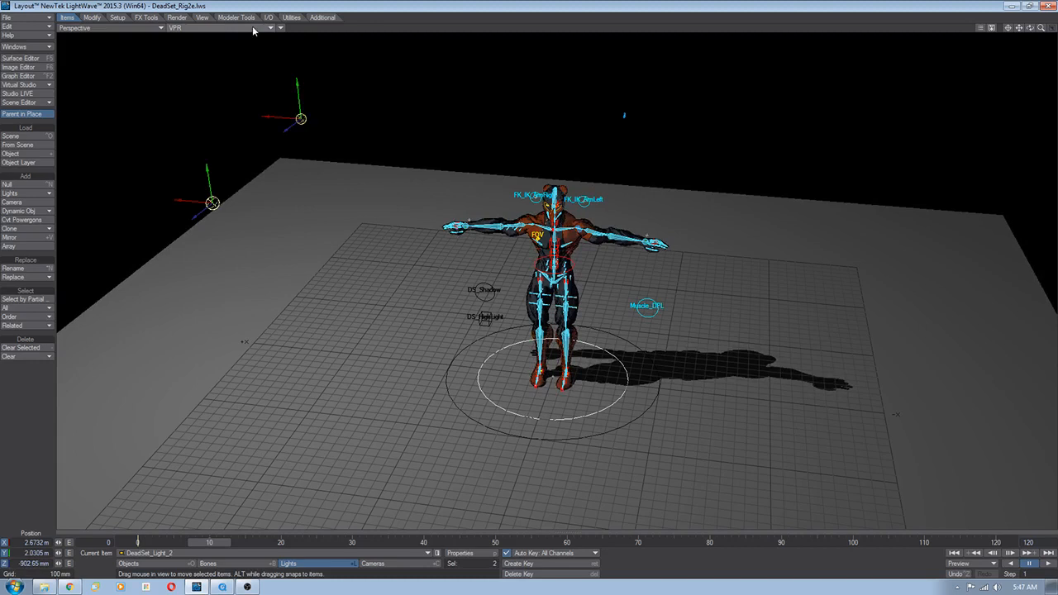
left_click(280, 28)
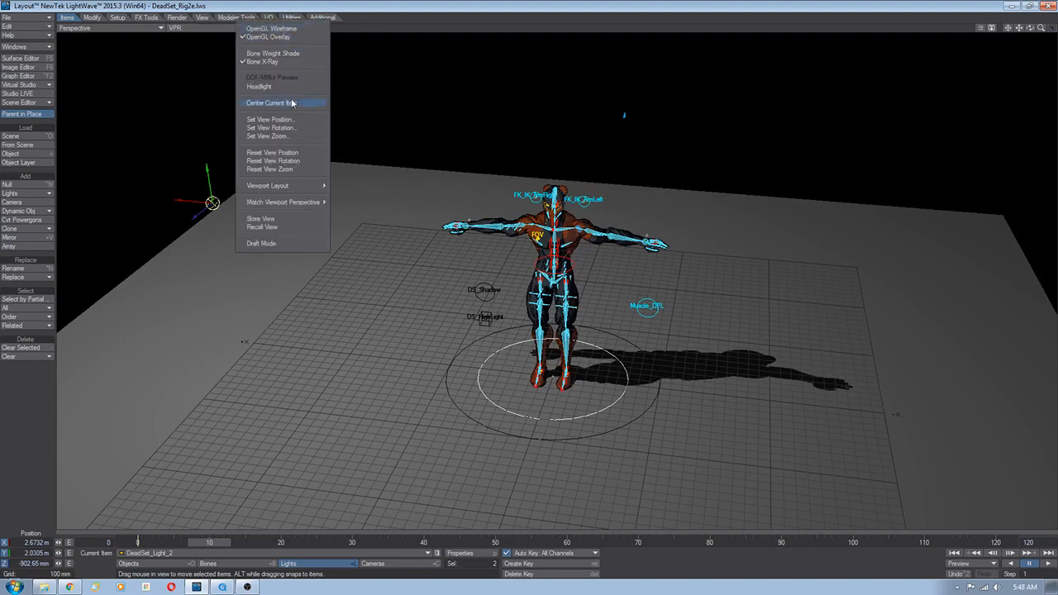
left_click(307, 37)
Move both selected lights together around the character, placing DeadSet_Light_2 at about X 701 mm and Z -379 mm
scroll(625, 306, "up", 5)
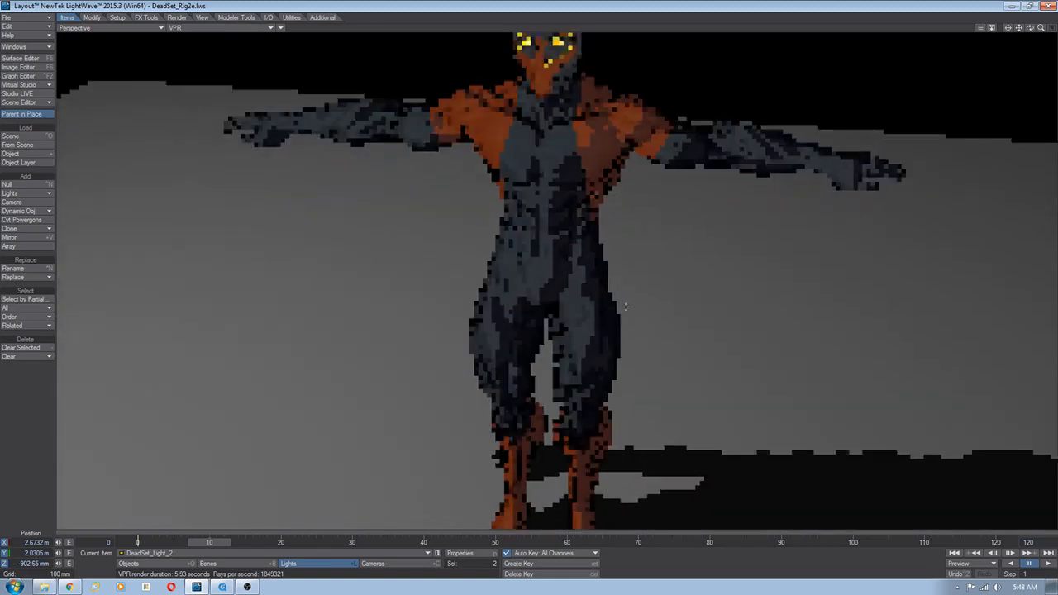
left_click_drag(624, 307, 590, 307, "alt")
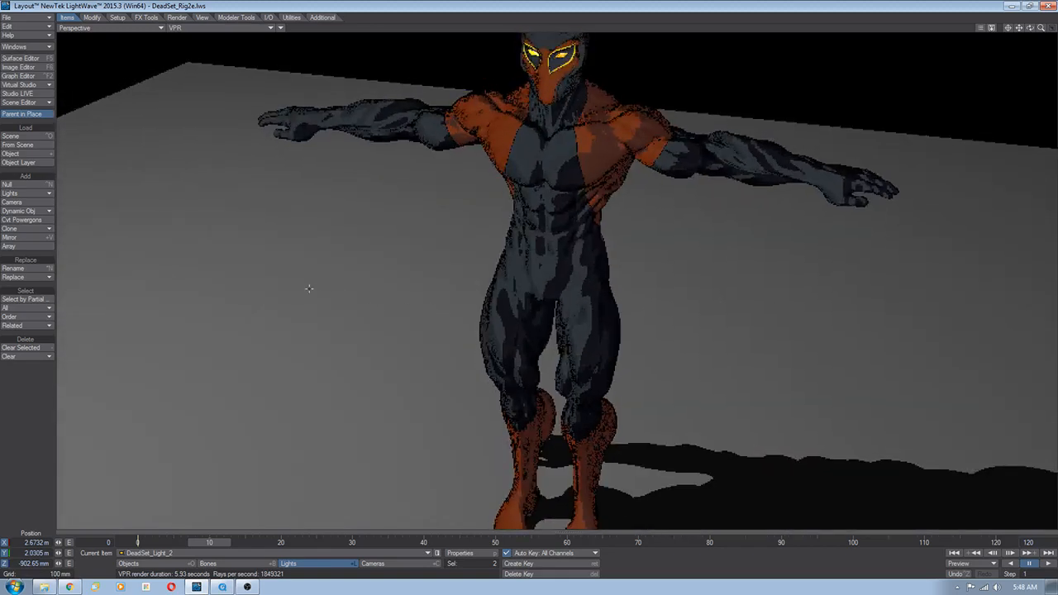
left_click_drag(309, 288, 162, 484)
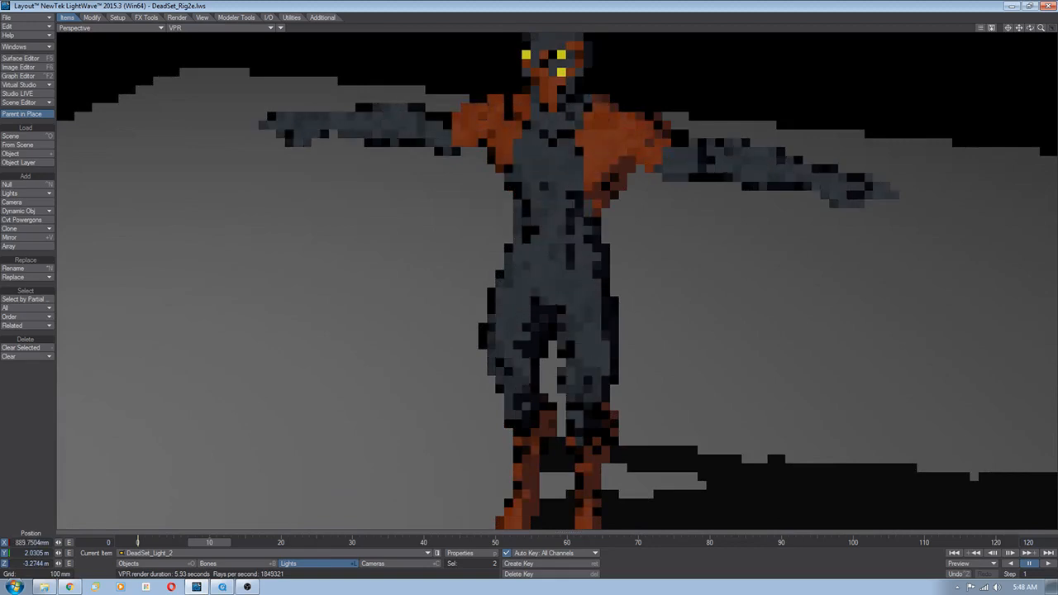
left_click_drag(460, 499, 423, 254)
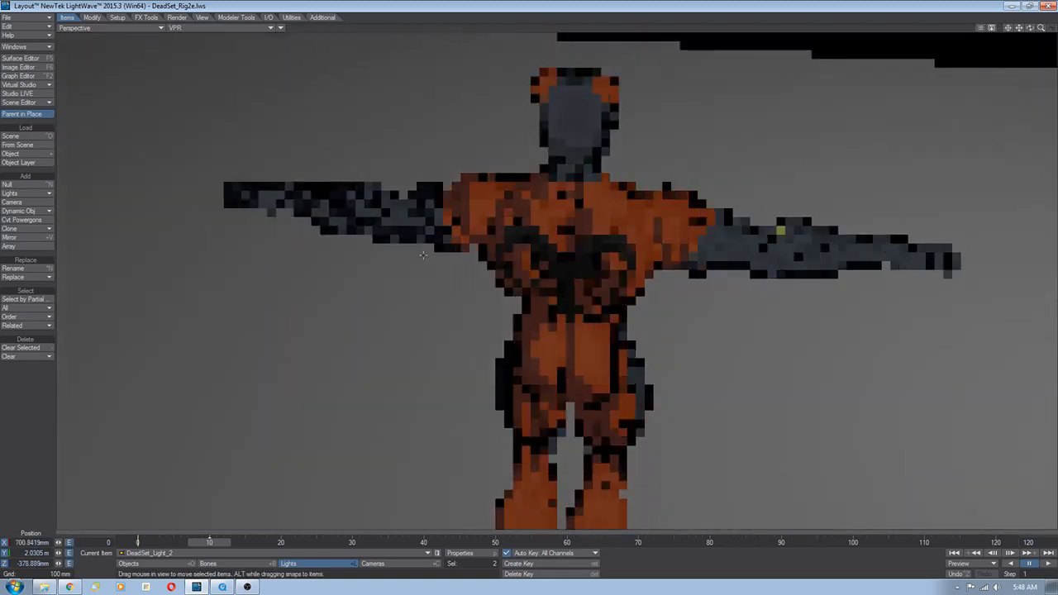
Try further positions for the two lights around the character's back and undo the last two moves
left_click_drag(235, 340, 299, 341)
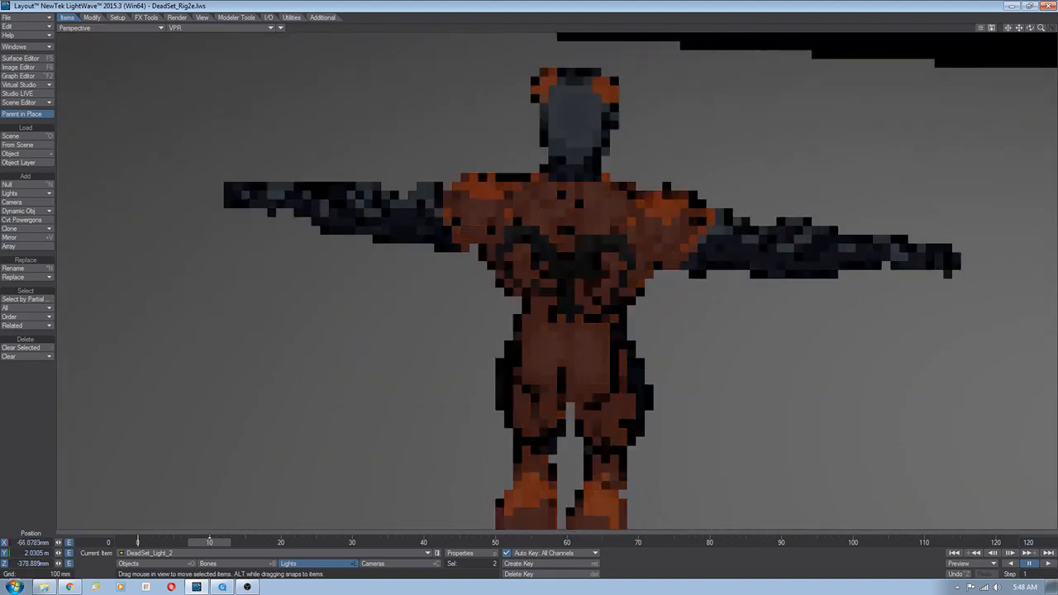
left_click_drag(154, 253, 446, 338)
key("ctrl+z")
key("ctrl+z")
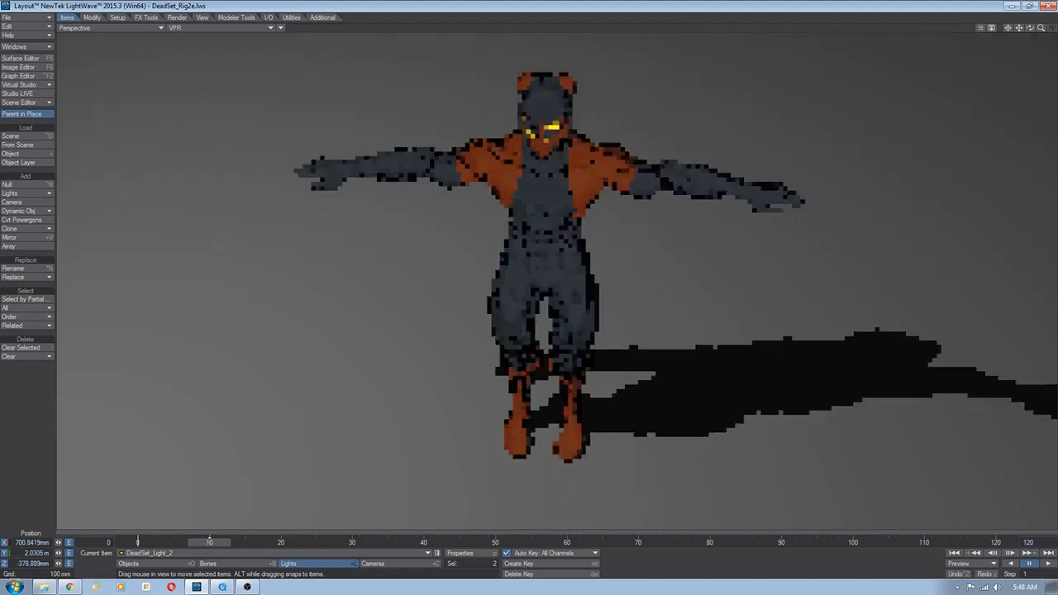
Undo the earlier moves of the two selected scene lights step by step, back to DeadSet_Light_2 at about X 2.67 m and Z -903 mm
key("z")
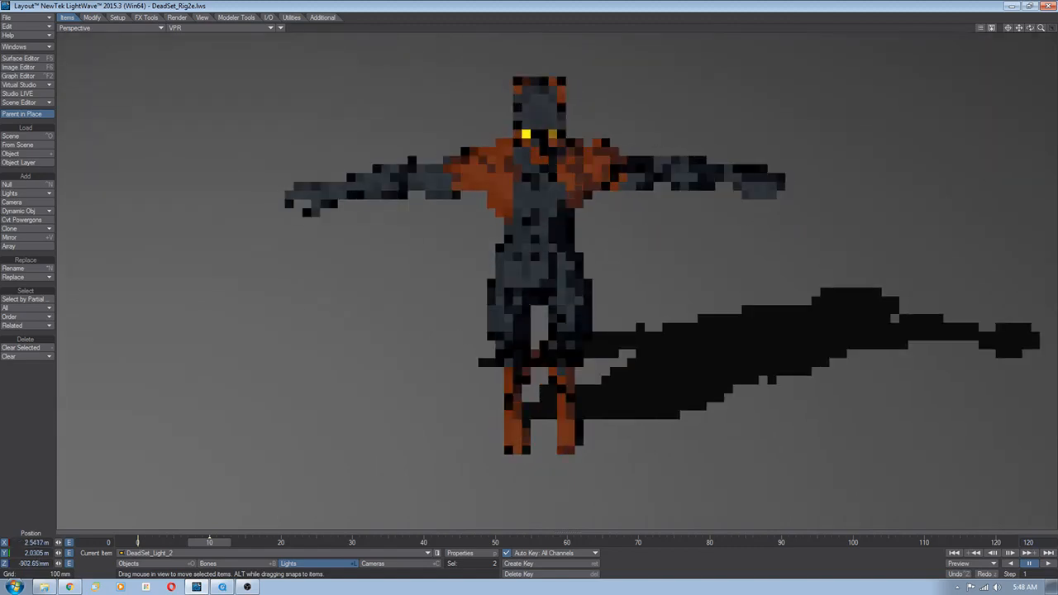
key("z")
key("z")
key("z")
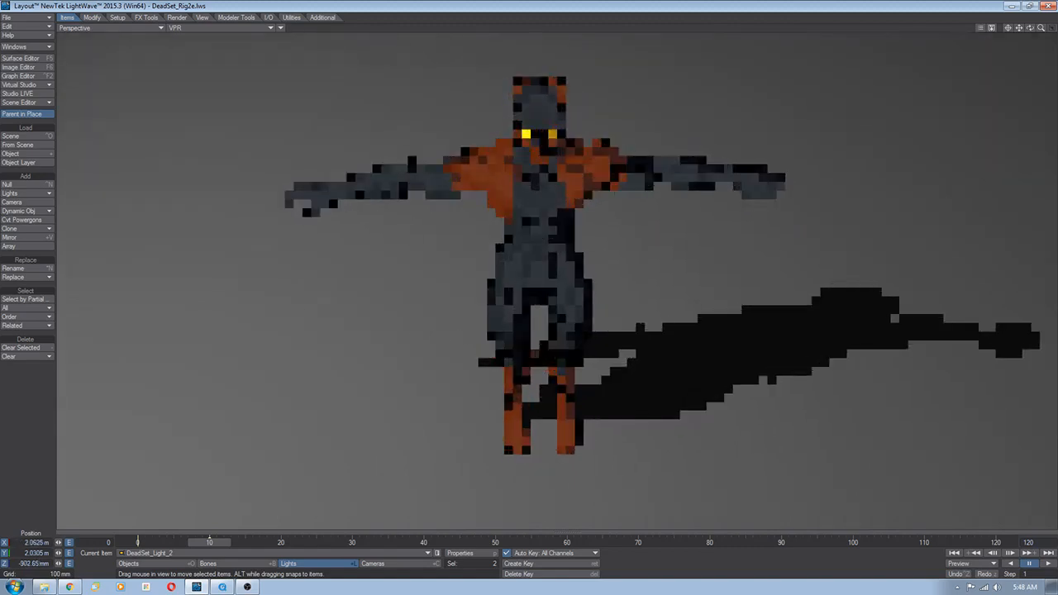
key("ctrl+z")
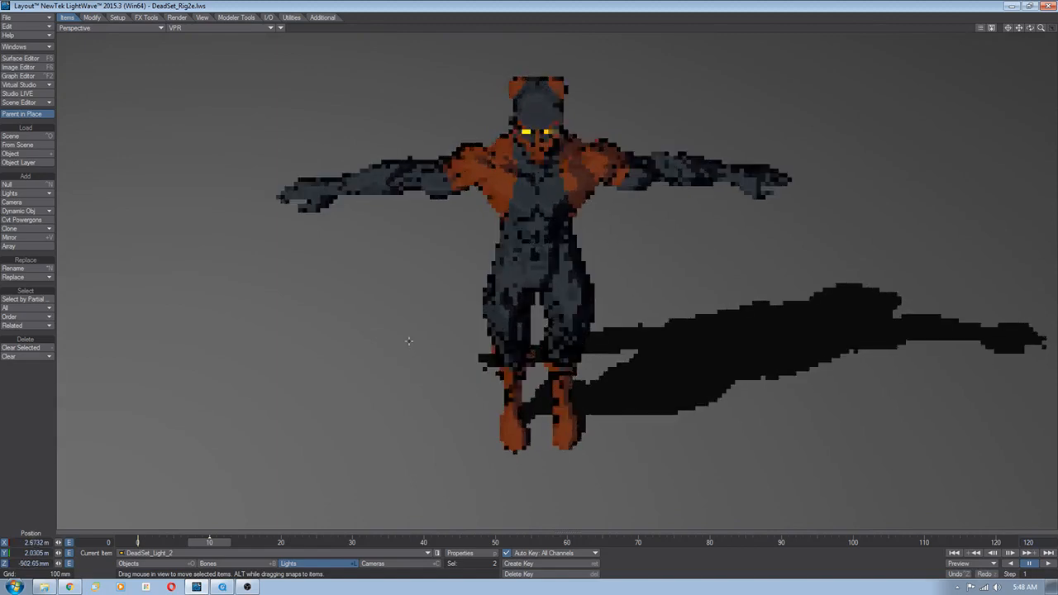
View the relit character and its floor shadow from the front and from the side
left_click_drag(408, 340, 408, 306, "alt")
left_click_drag(428, 271, 395, 265, "ctrl+alt")
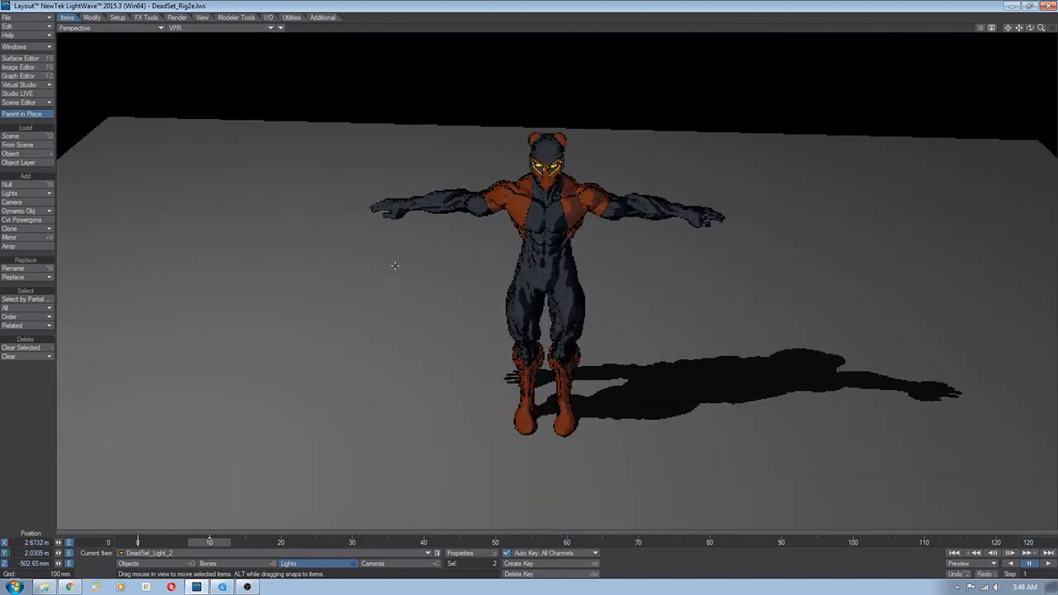
left_click_drag(463, 257, 416, 176, "ctrl+alt")
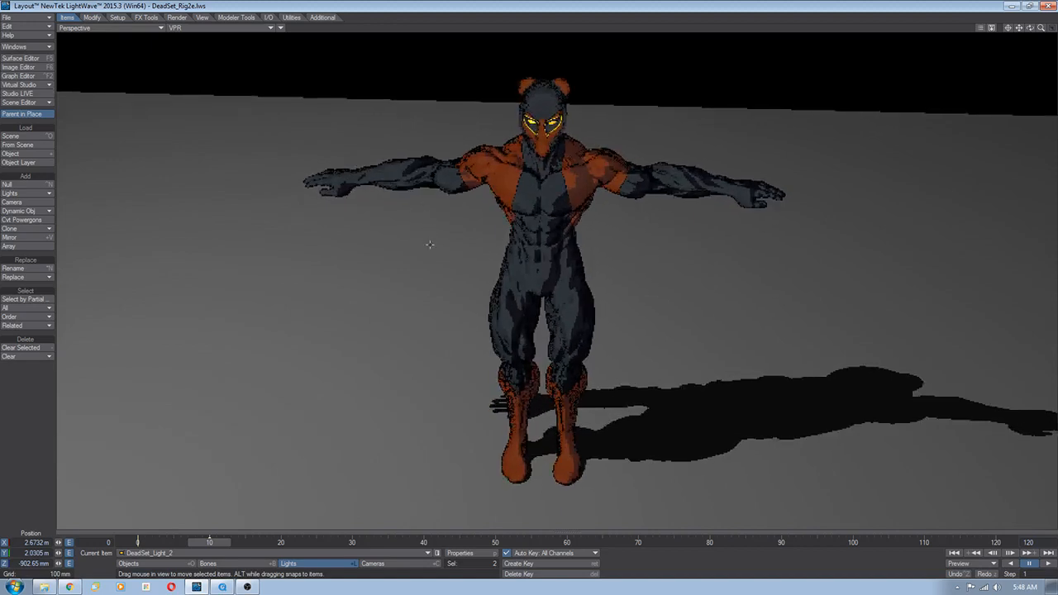
left_click_drag(424, 247, 368, 355)
left_click_drag(690, 355, 611, 320)
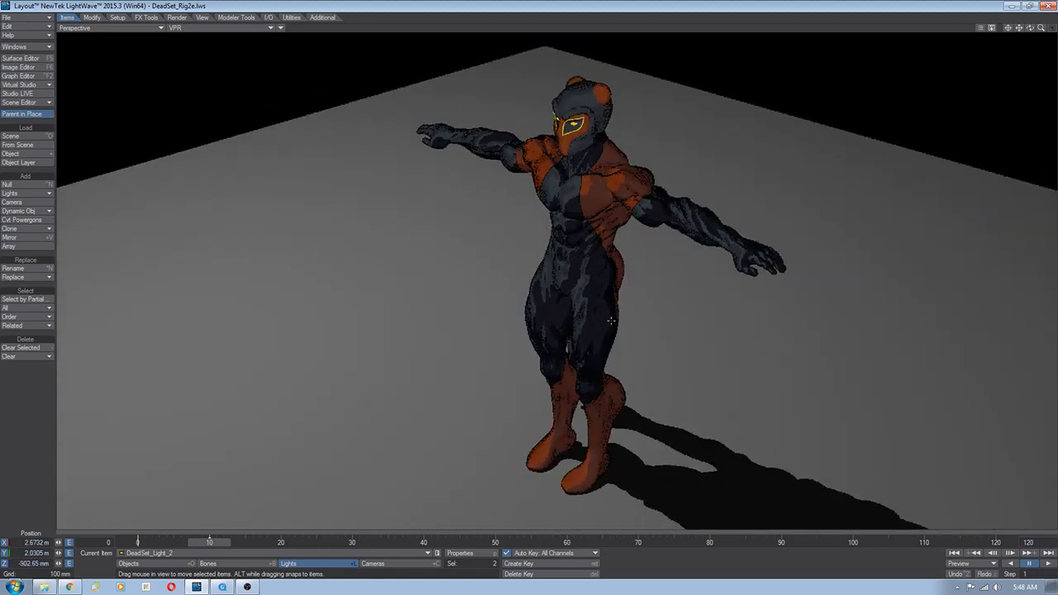
mouse_move(588, 315)
left_mouse_down("alt")
mouse_move(727, 277)
mouse_move(599, 326)
mouse_move(589, 314)
left_mouse_up("alt")
Select the ShadowCatcher light and move it around the character, ending at about X 2.32 m and Z 890 mm
left_click(370, 552)
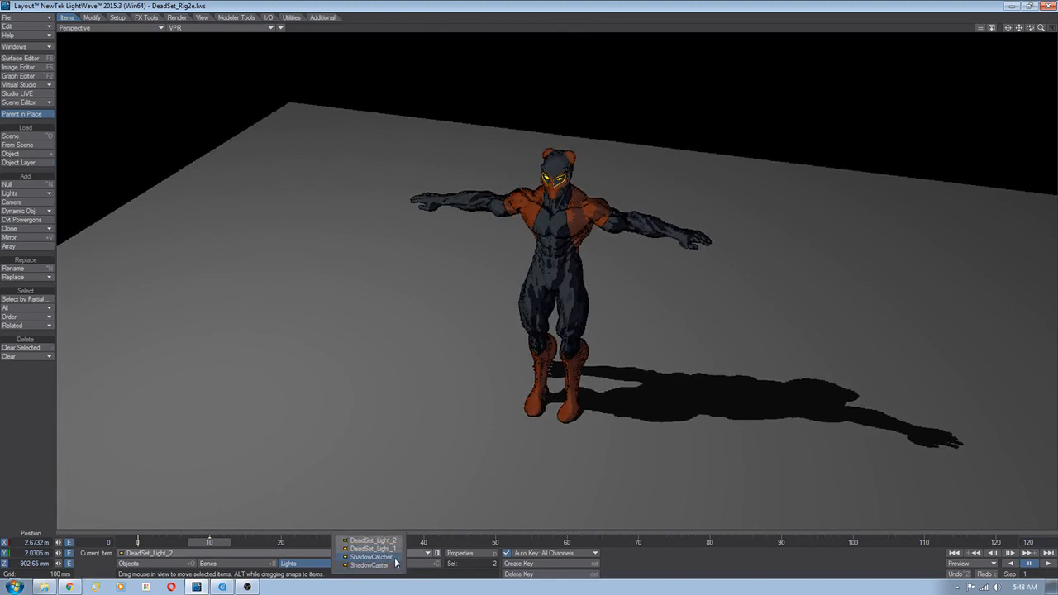
left_click(382, 557)
left_click_drag(363, 410, 413, 404, "ctrl+alt")
left_click_drag(479, 290, 375, 467)
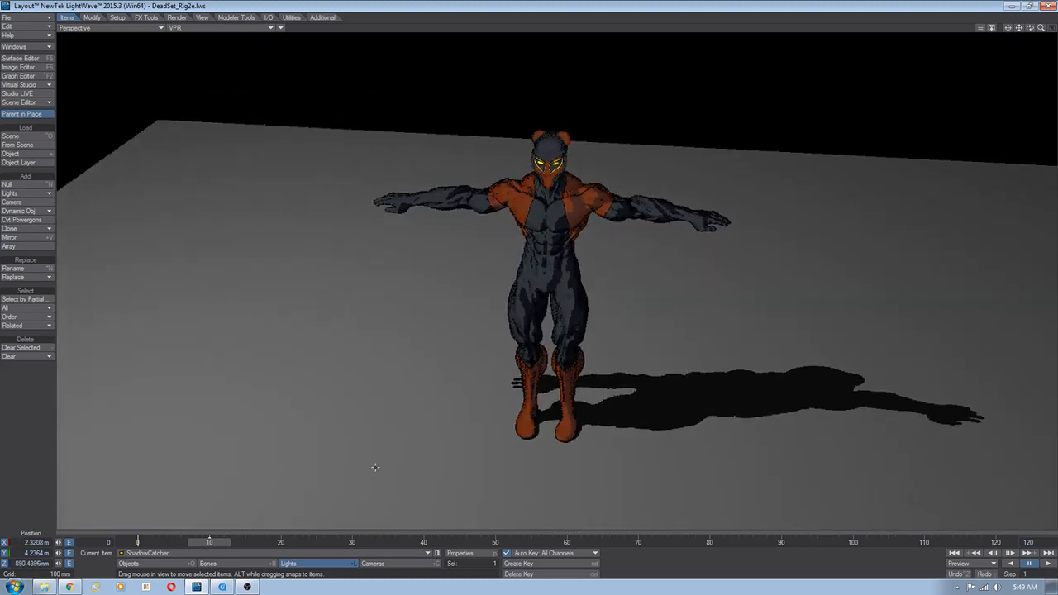
Select the DeadSet_ShadowCatcher object, set its bank rotation to 90° and return to frame 10
left_click(132, 552)
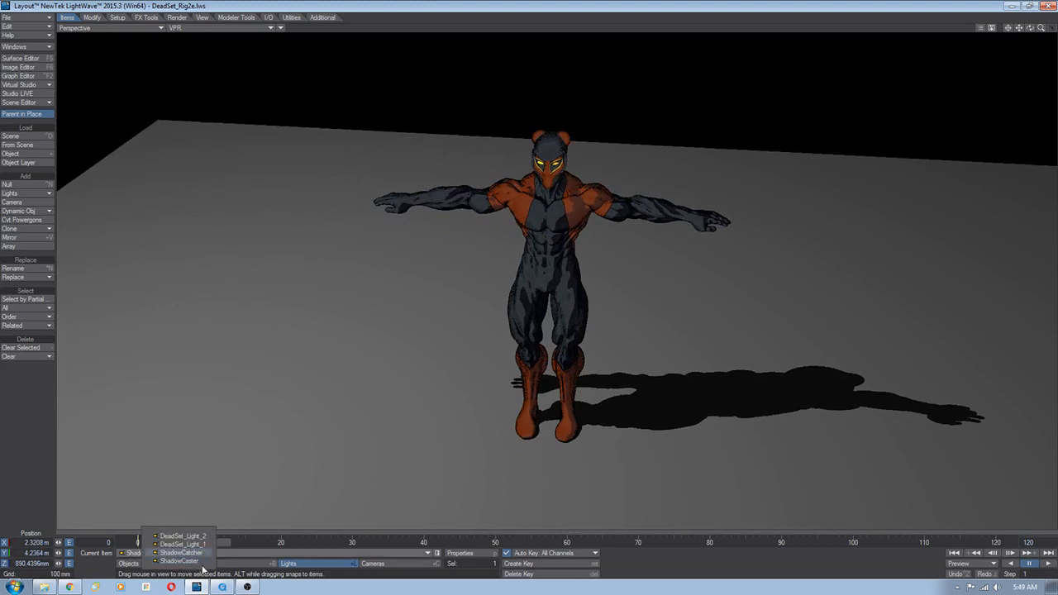
left_click(671, 564)
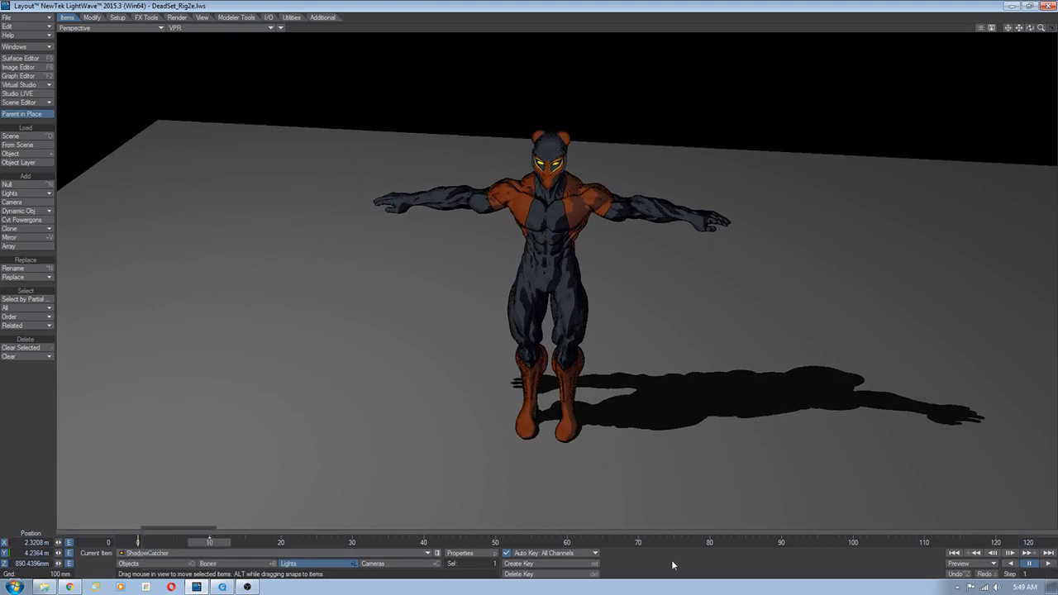
left_click(158, 563)
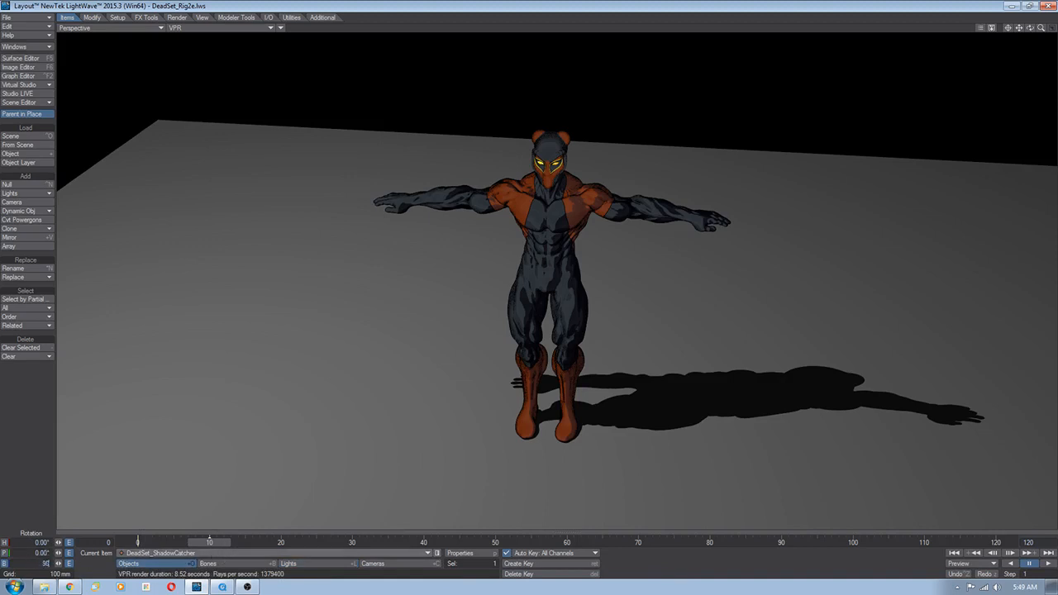
type("0")
key("Return")
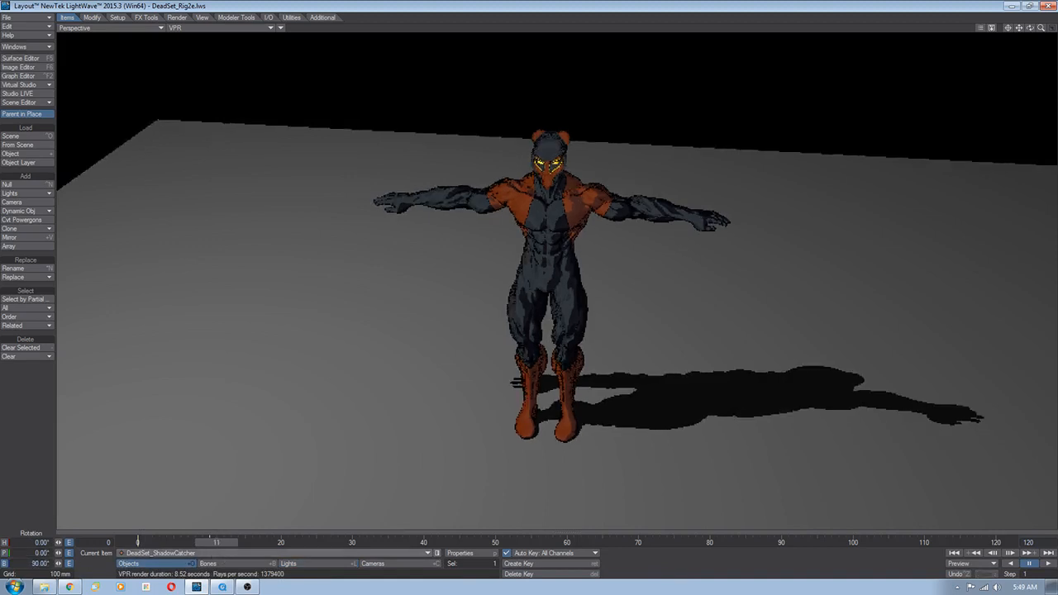
left_click_drag(216, 542, 209, 542)
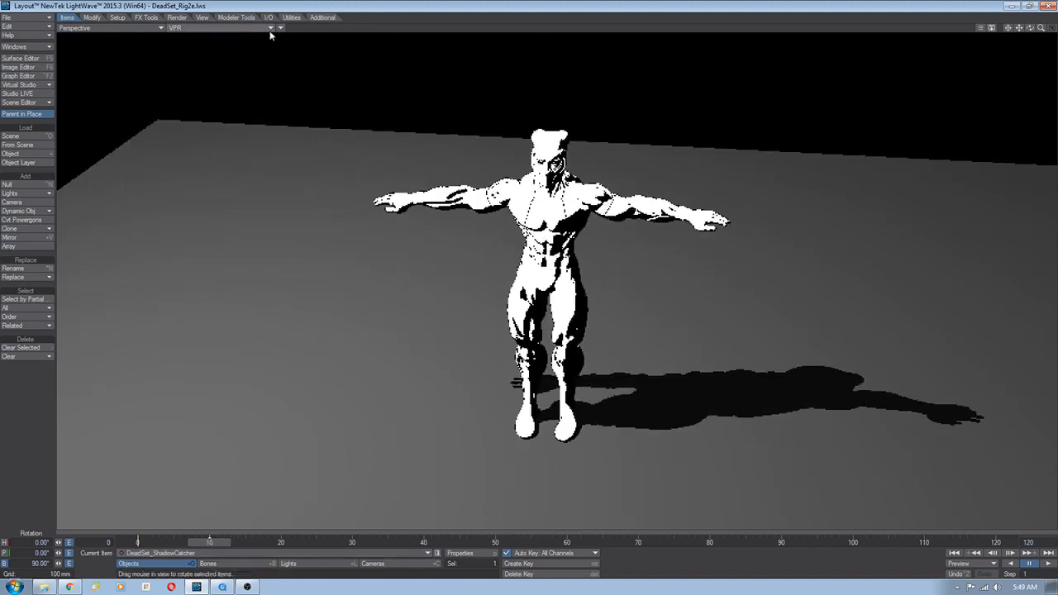
Switch the viewport to Textured Shaded Solid and back to VPR to refresh the black-and-white preview
left_click(231, 27)
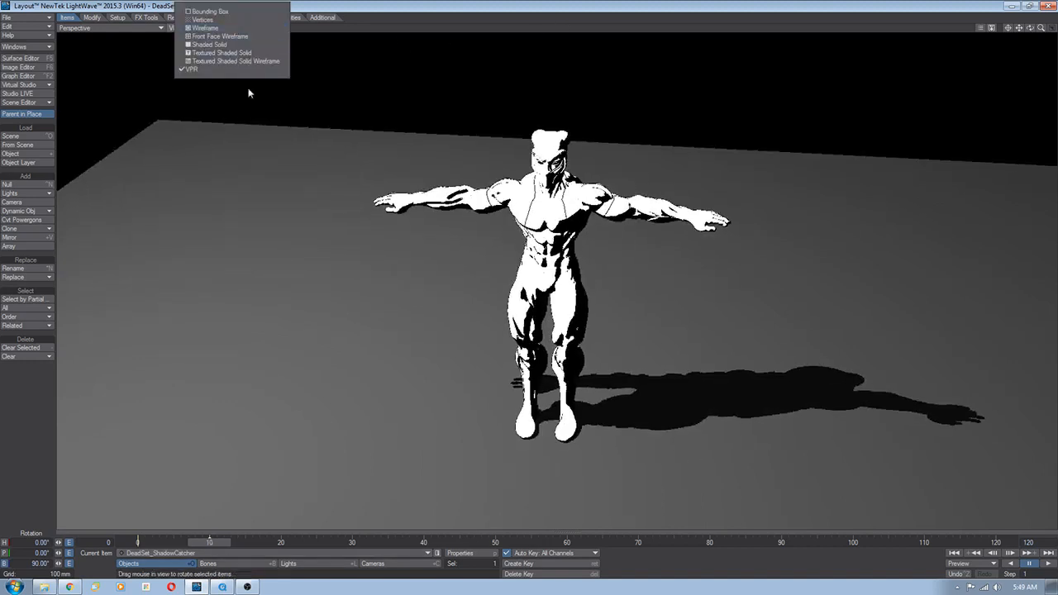
left_click(248, 54)
left_click(234, 28)
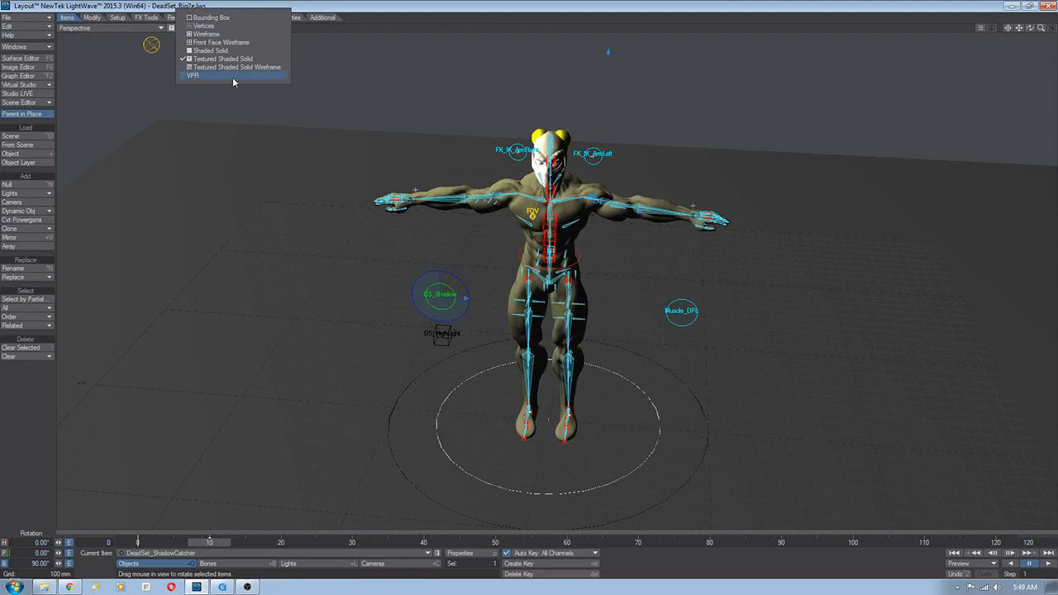
left_click(232, 77)
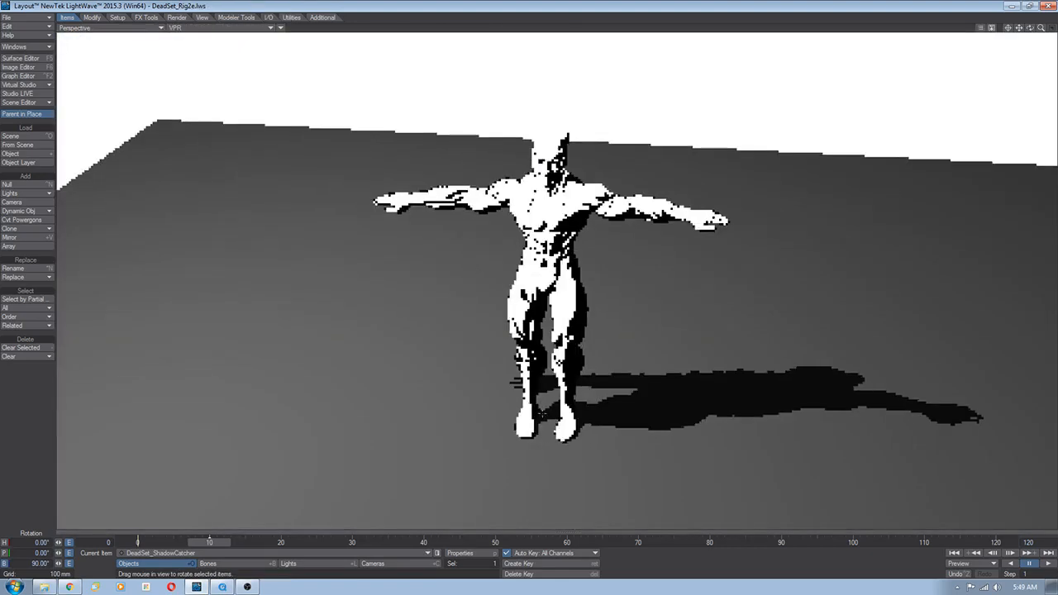
Reselect the ShadowCatcher light and examine the character's black-and-white shading and floor shadow up close
left_click_drag(542, 415, 449, 411, "ctrl+alt")
left_click(293, 564)
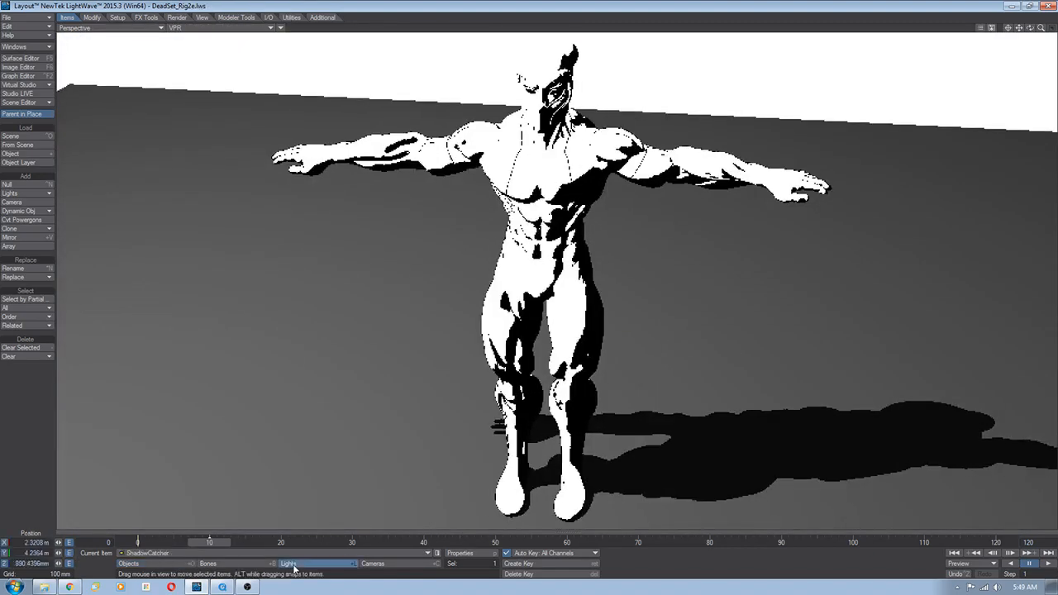
left_click_drag(289, 385, 628, 338)
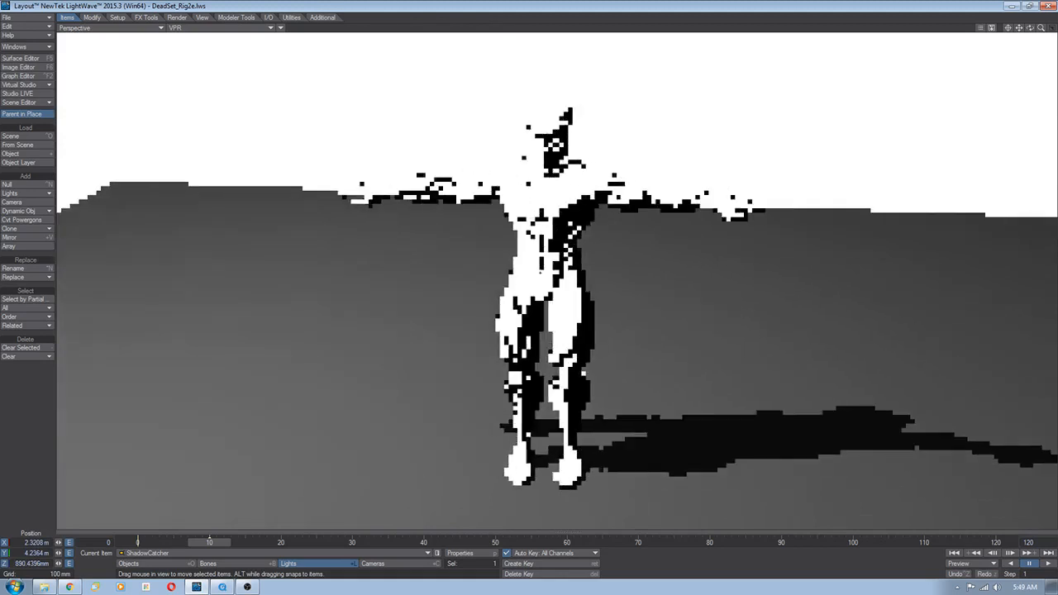
left_click(213, 29)
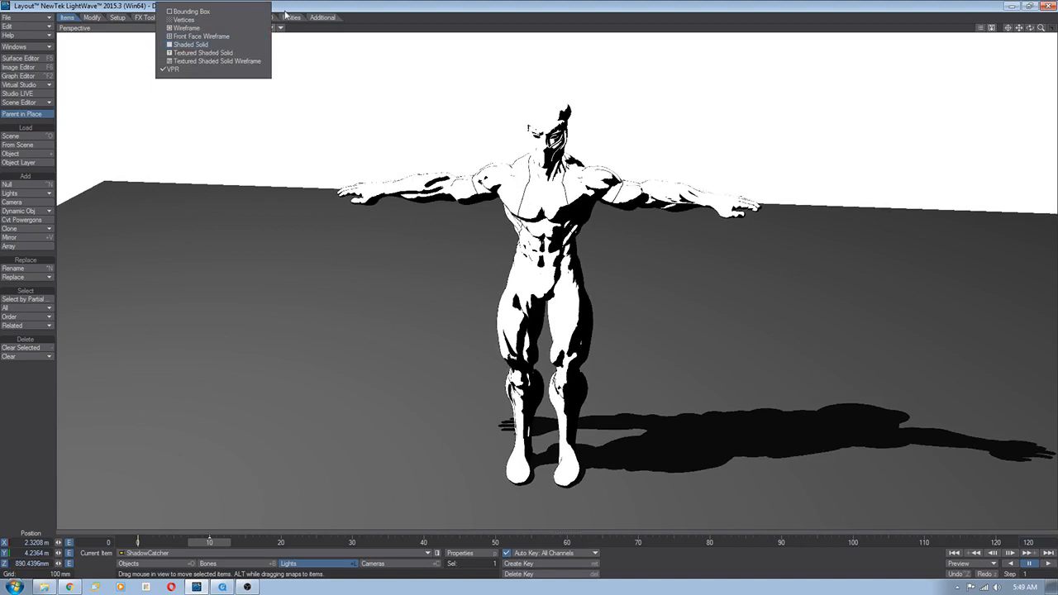
left_click(312, 8)
Go to frame 0, refresh the VPR preview and view the full-colour character from the front
left_click_drag(208, 544, 138, 542)
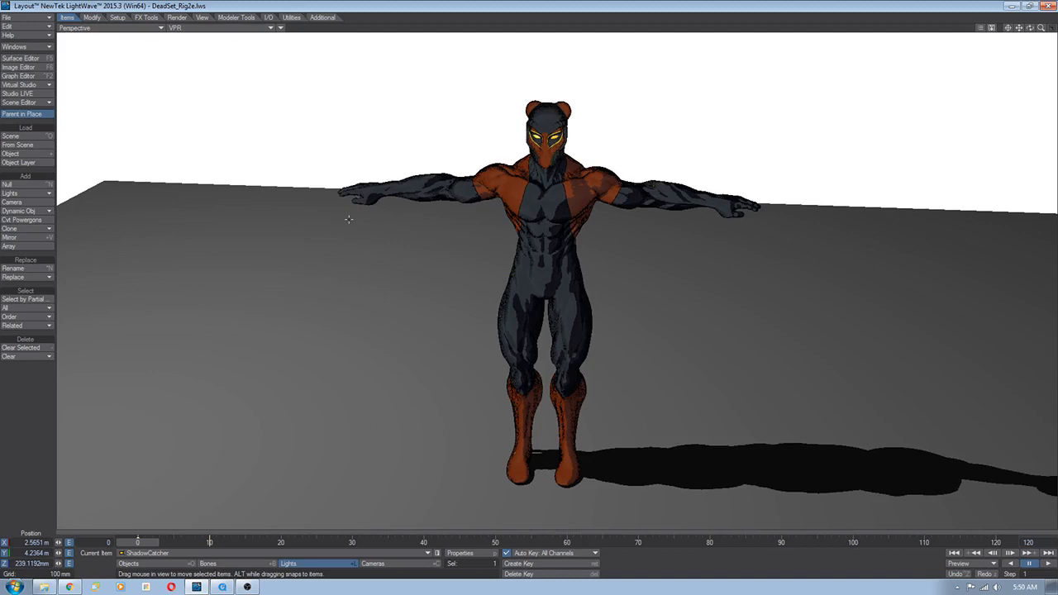
key("ctrl+F9")
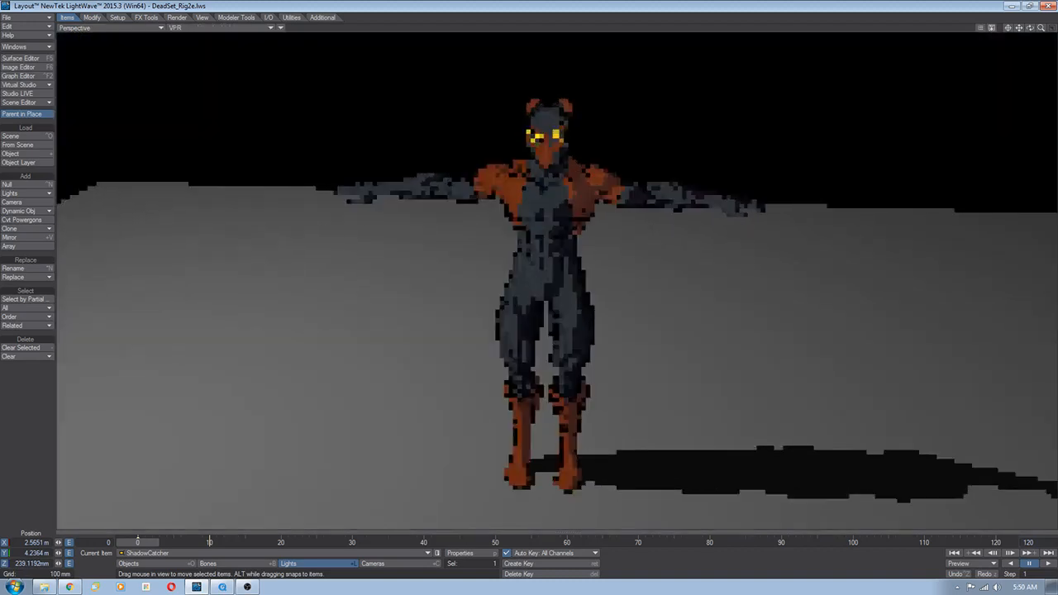
left_click_drag(253, 247, 314, 256, "ctrl+alt")
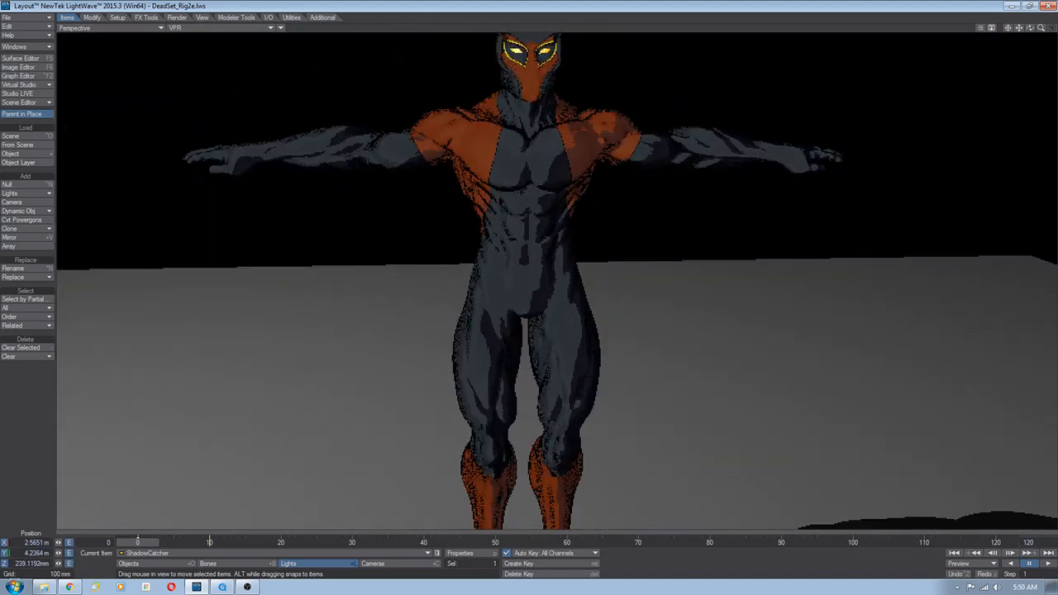
left_click_drag(586, 285, 536, 286, "ctrl+alt")
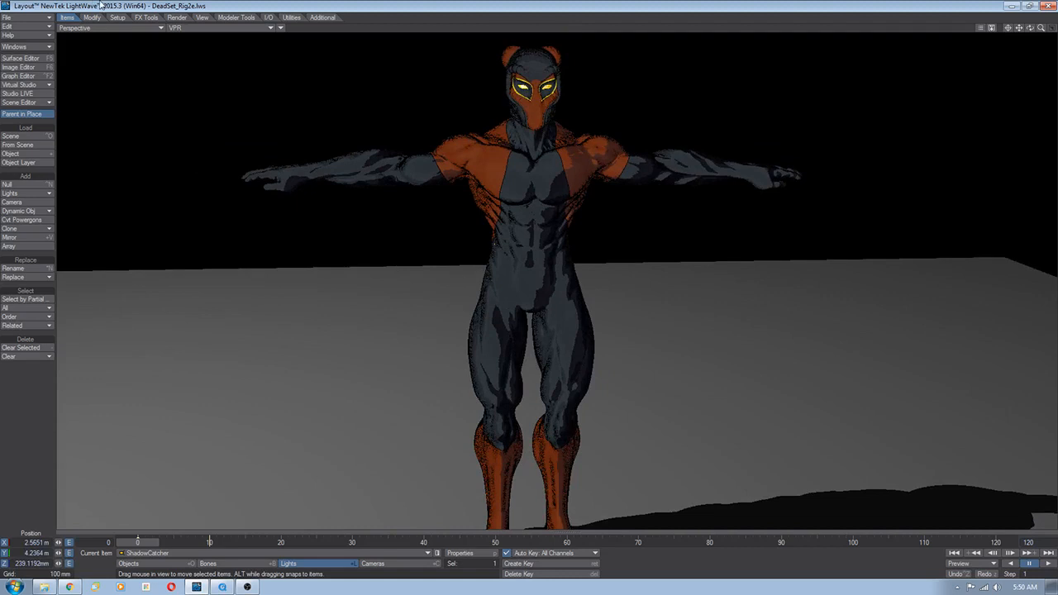
left_click_drag(241, 75, 252, 107, "alt")
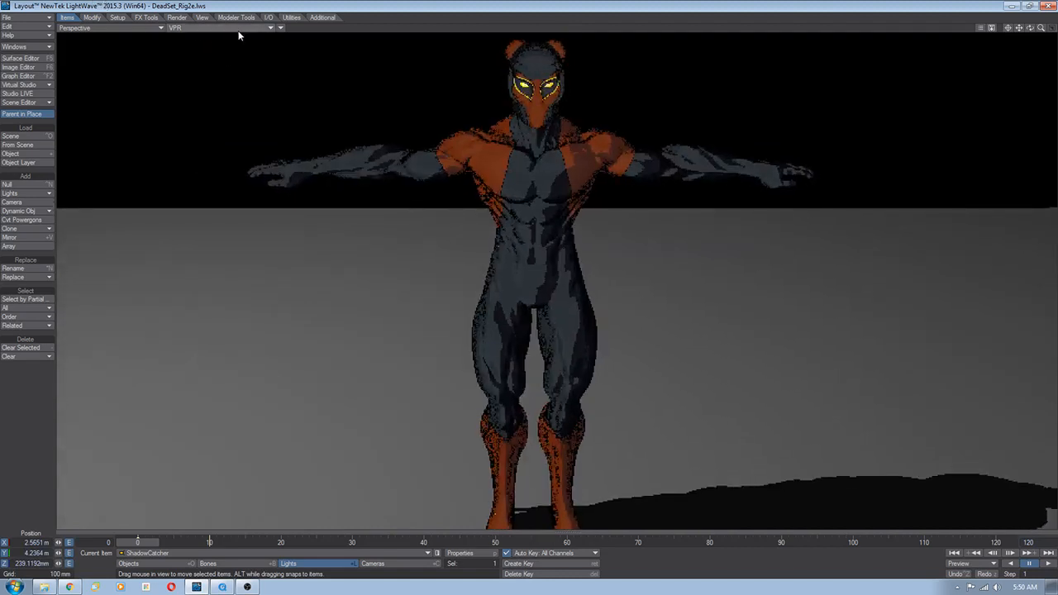
Open the node network of the Deadset_Armor2 surface and move the Mixer (1) node closer to the Incidence nodes
key("F5")
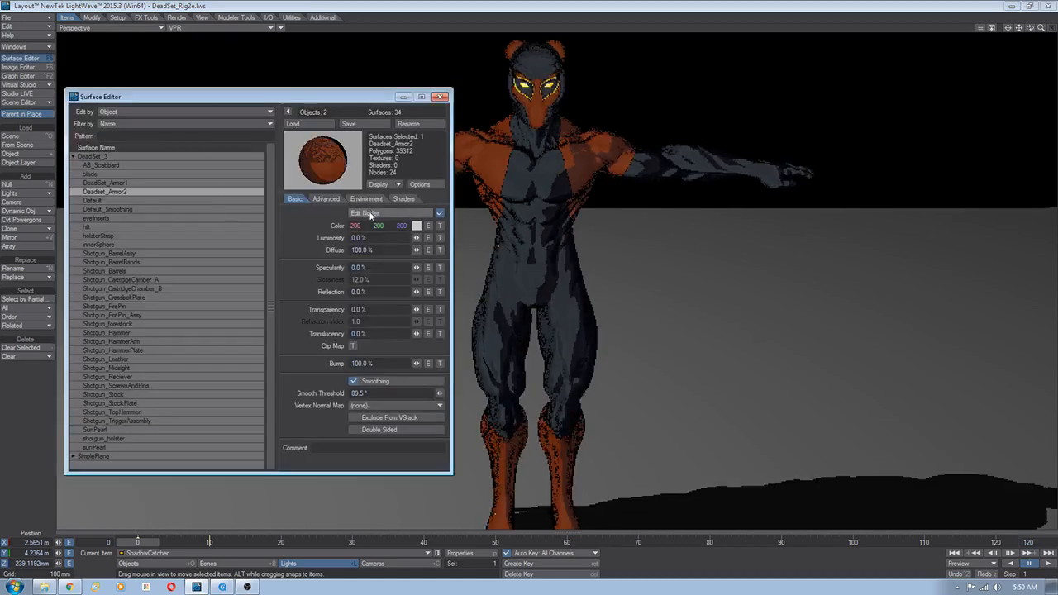
left_click(370, 214)
left_click_drag(514, 257, 547, 269, "alt")
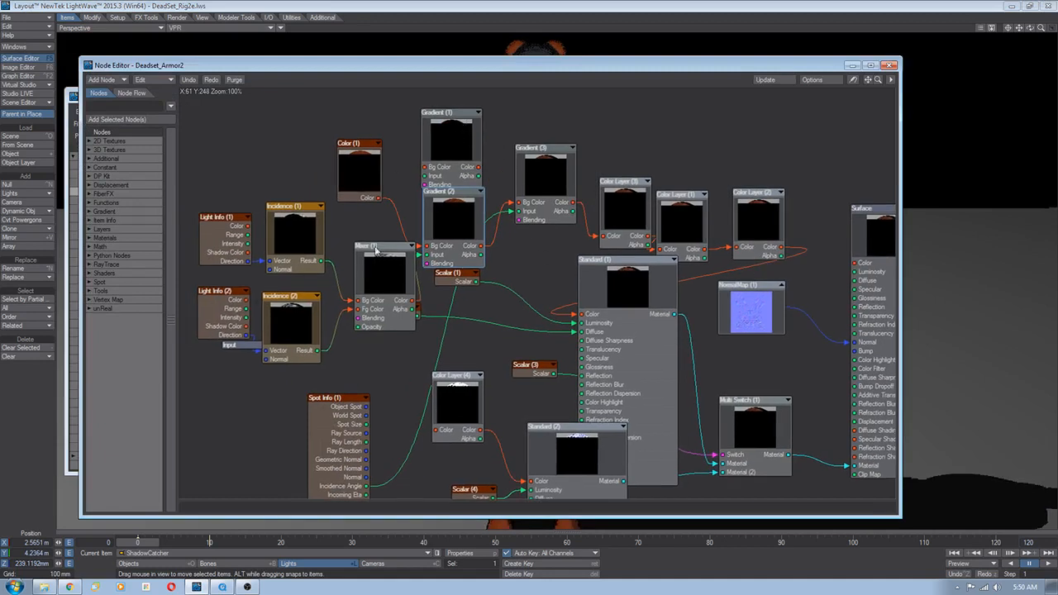
left_click_drag(376, 250, 351, 245)
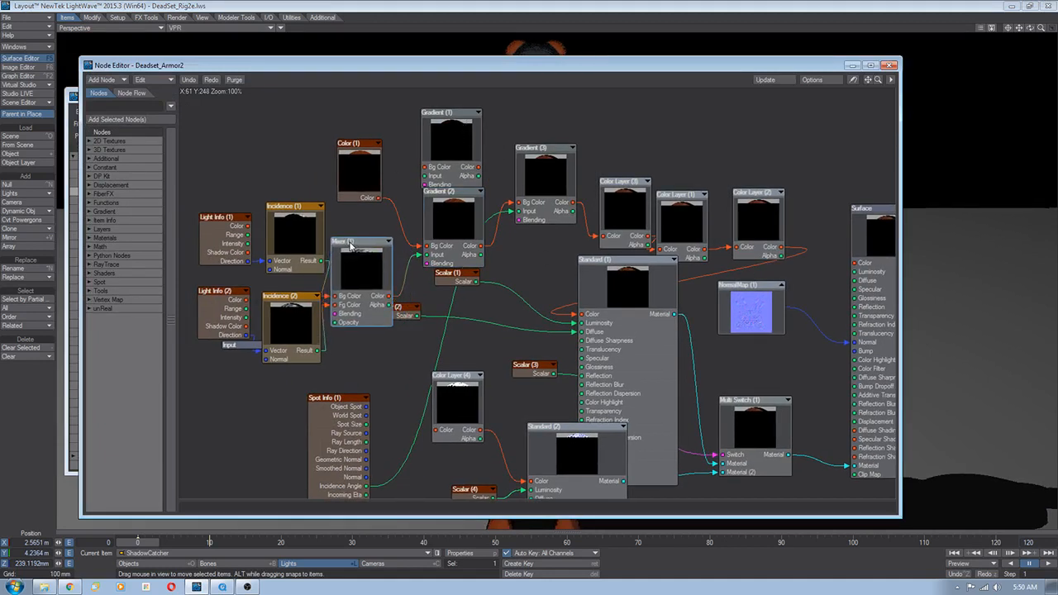
Open the Gradient (2) node and inspect the HighLightGradient expression in the Graph Editor, then move that window out of the way
double_click(446, 206)
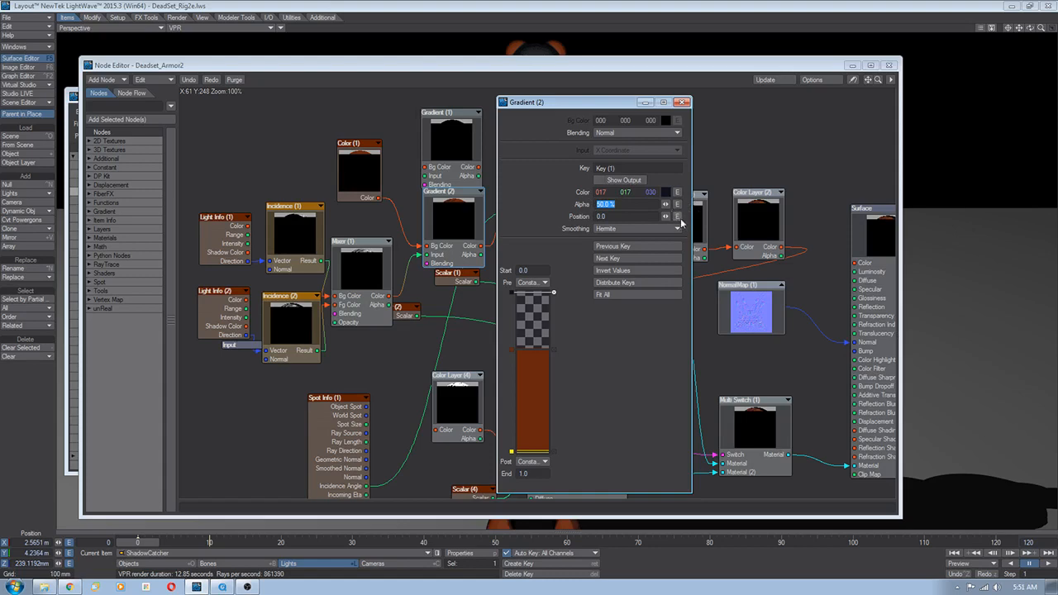
left_click(676, 216)
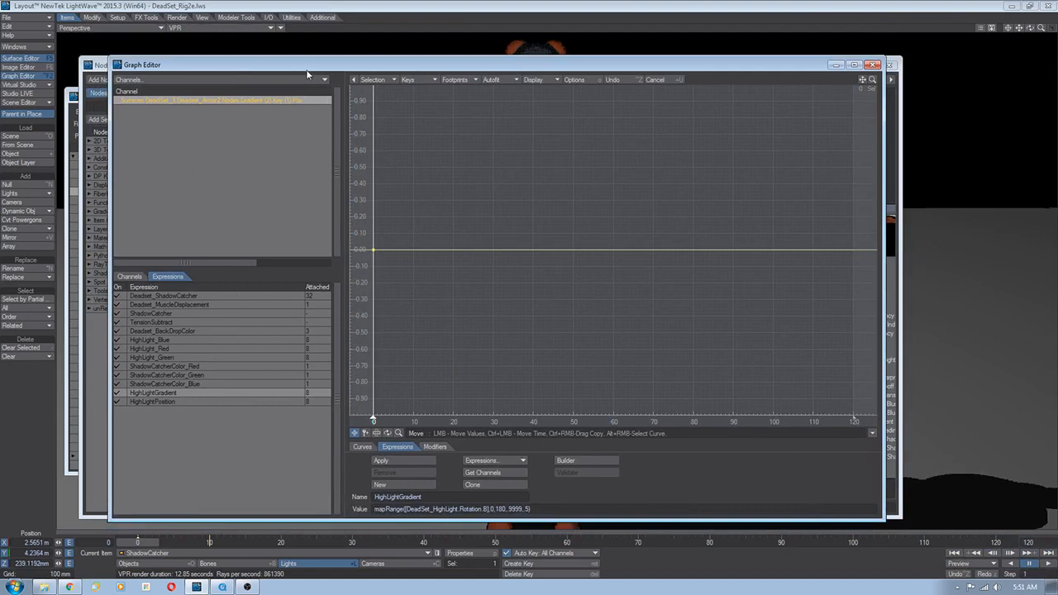
left_click_drag(314, 63, 1057, 157)
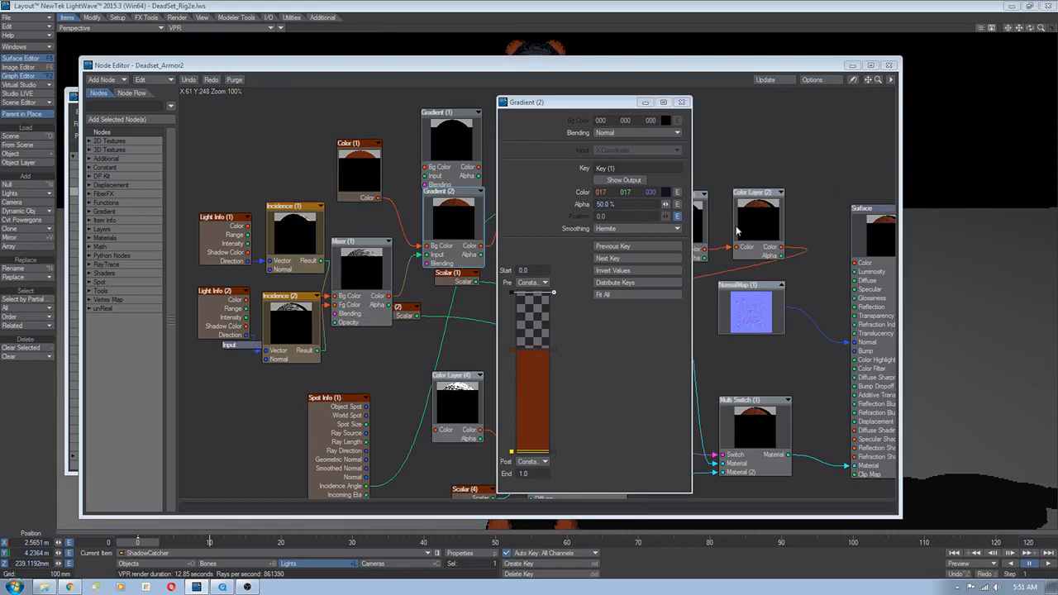
Step through the colour keys of Gradient (2), then close the gradient settings and the Node Editor
left_click(639, 246)
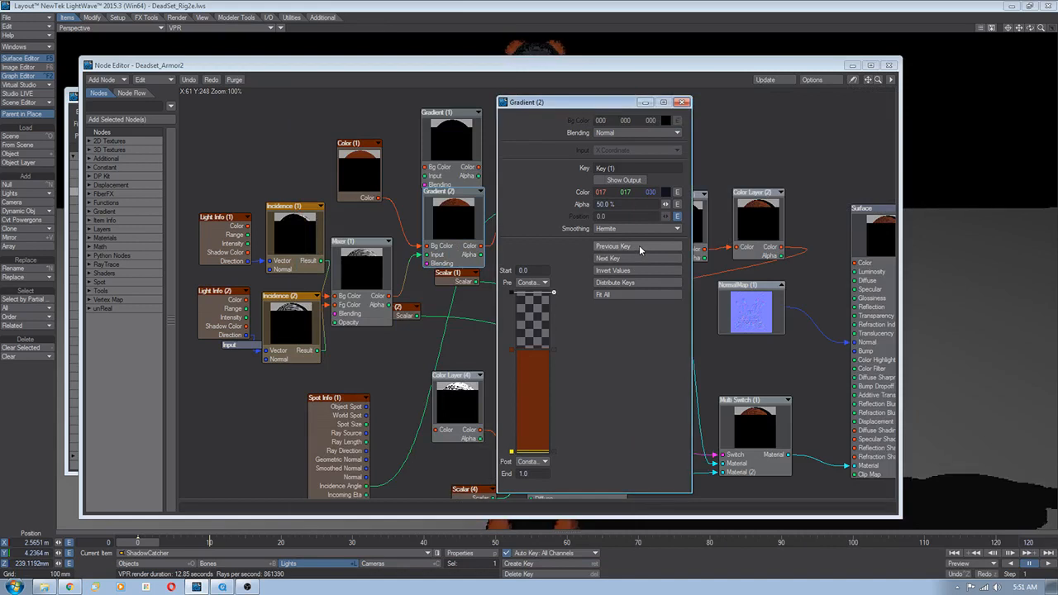
left_click(638, 246)
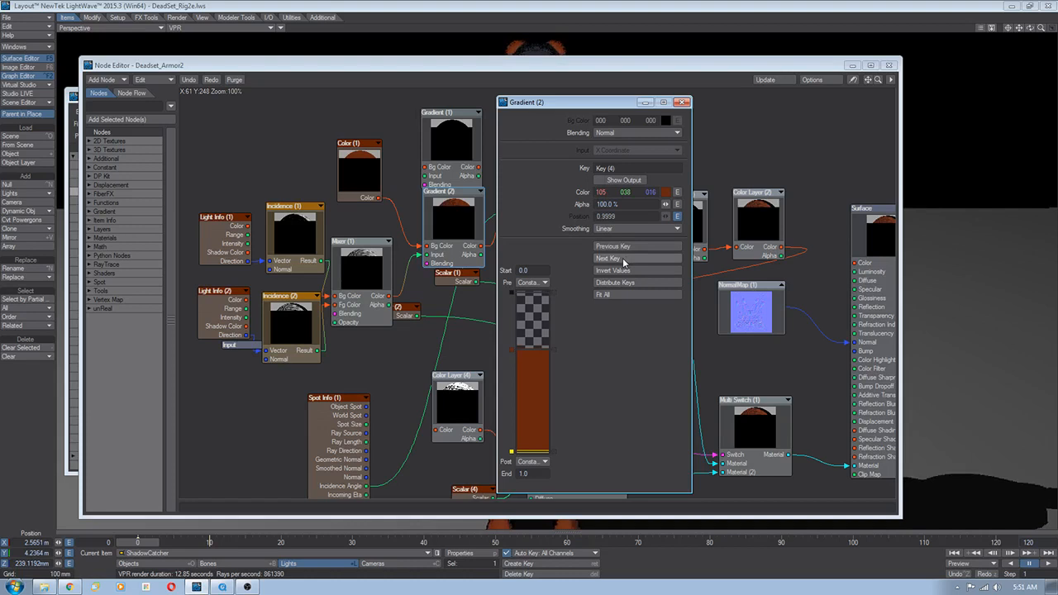
left_click(622, 258)
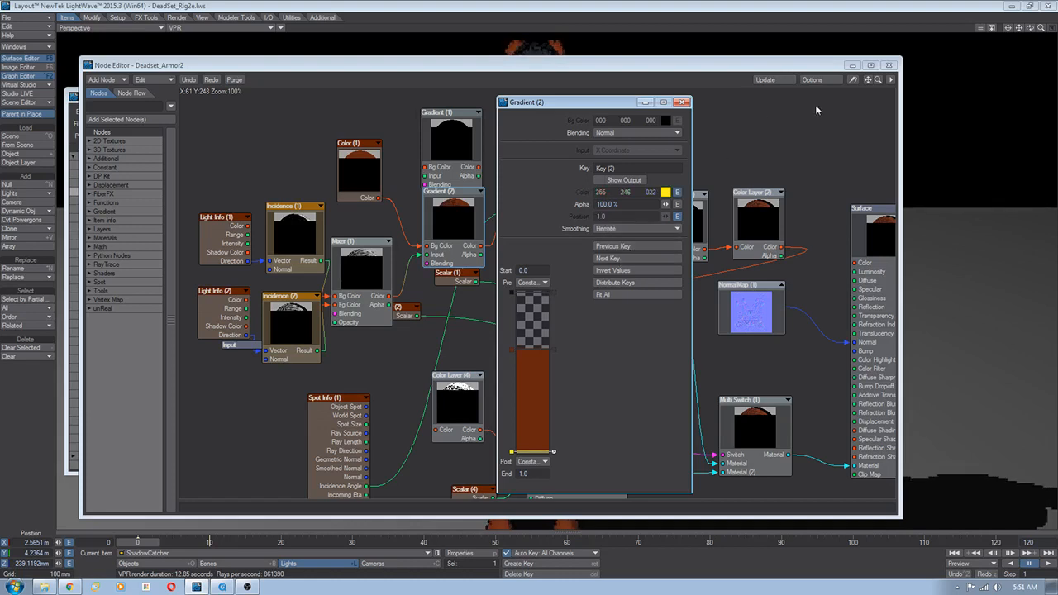
left_click(682, 102)
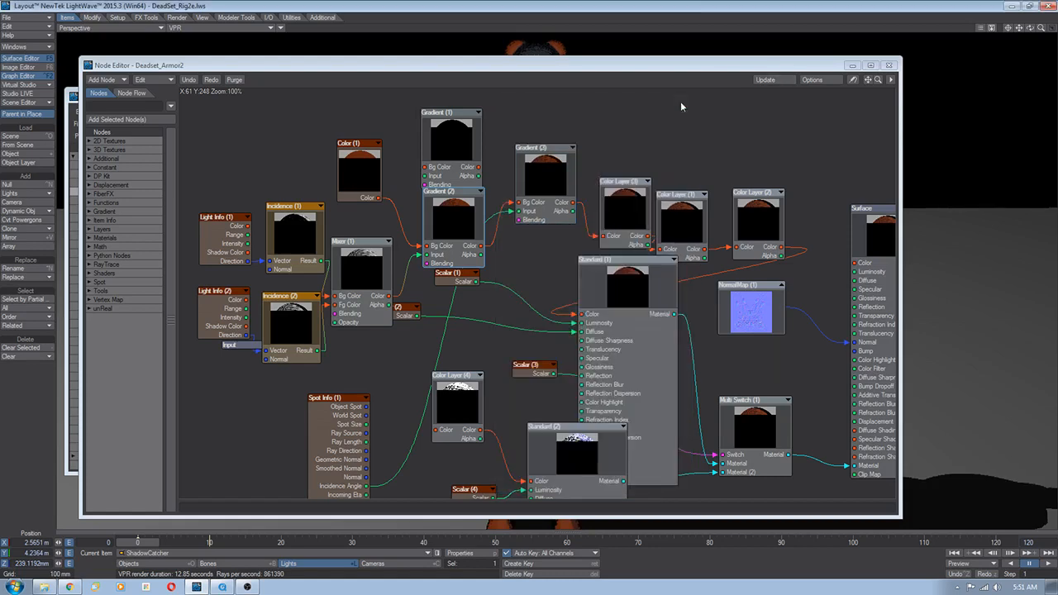
left_click(889, 66)
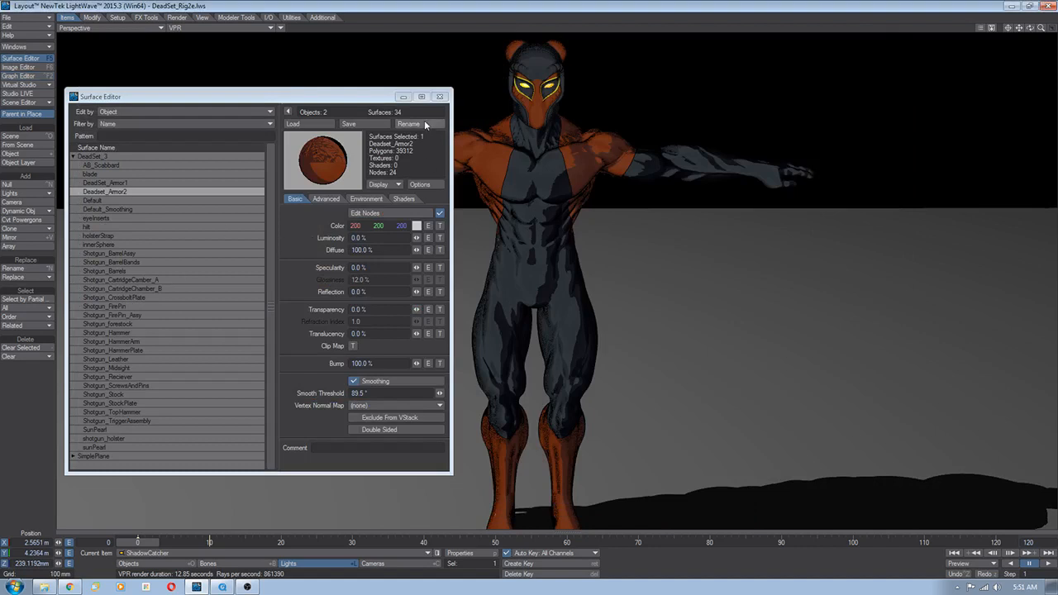
Open the node network of the DeadSet_Armor1 surface and show the Gradient (1) node's settings
left_click(440, 99)
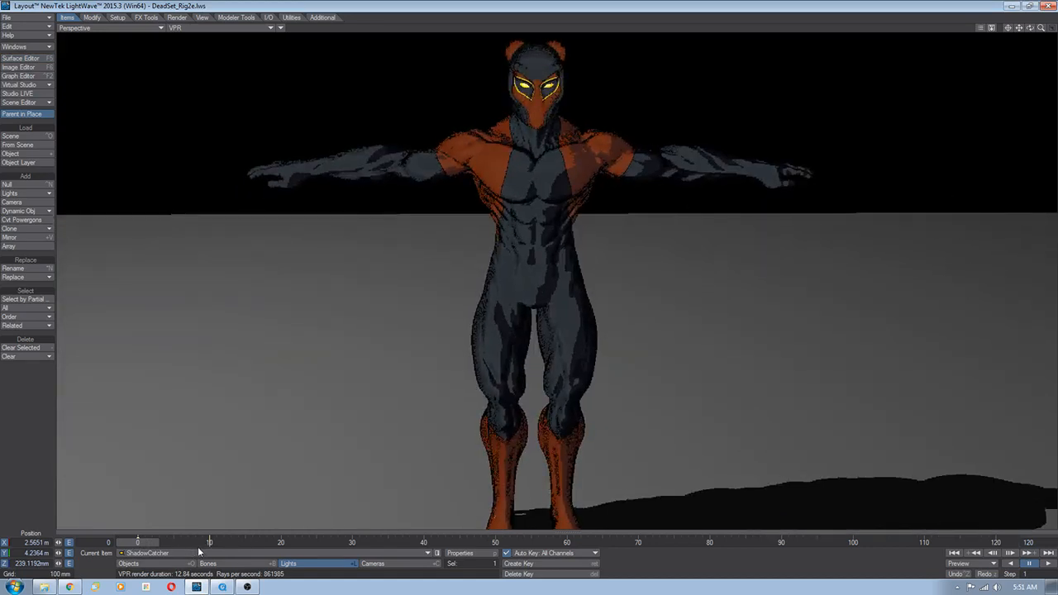
key("F5")
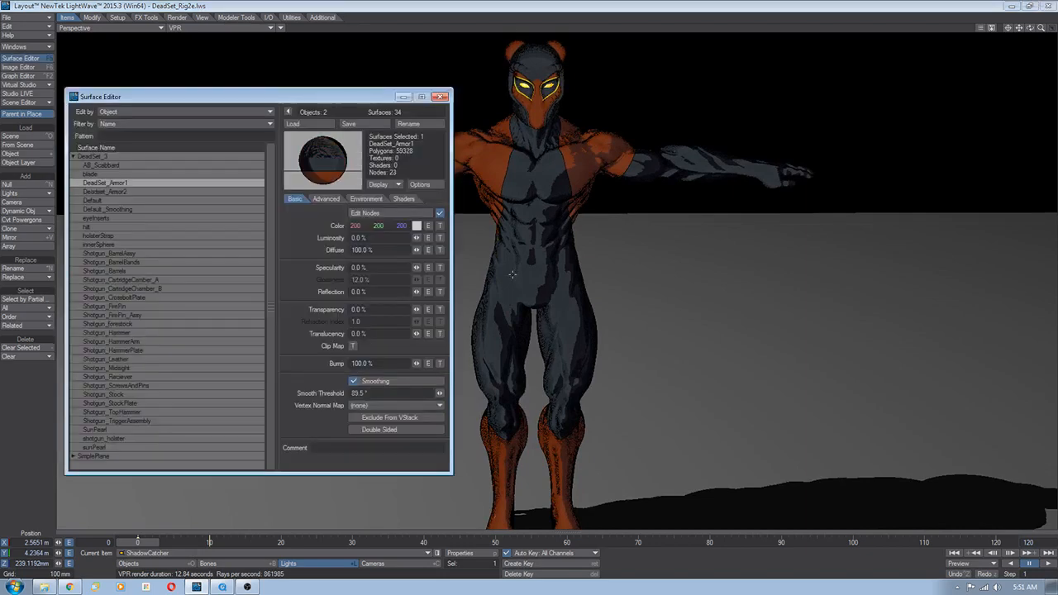
left_click(372, 214)
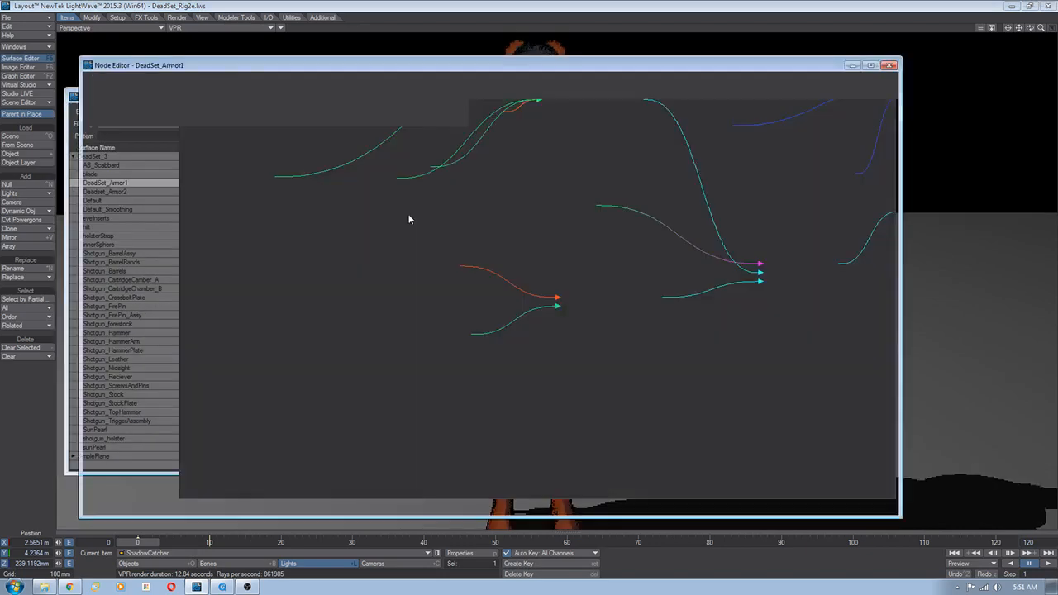
left_click_drag(498, 214, 485, 347)
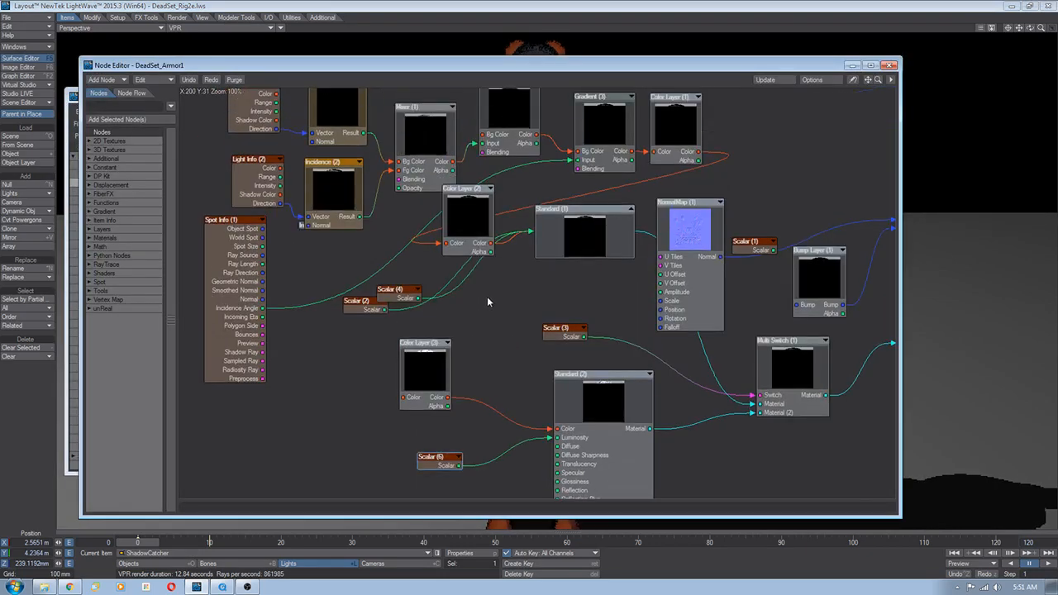
left_click_drag(490, 296, 498, 374, "alt")
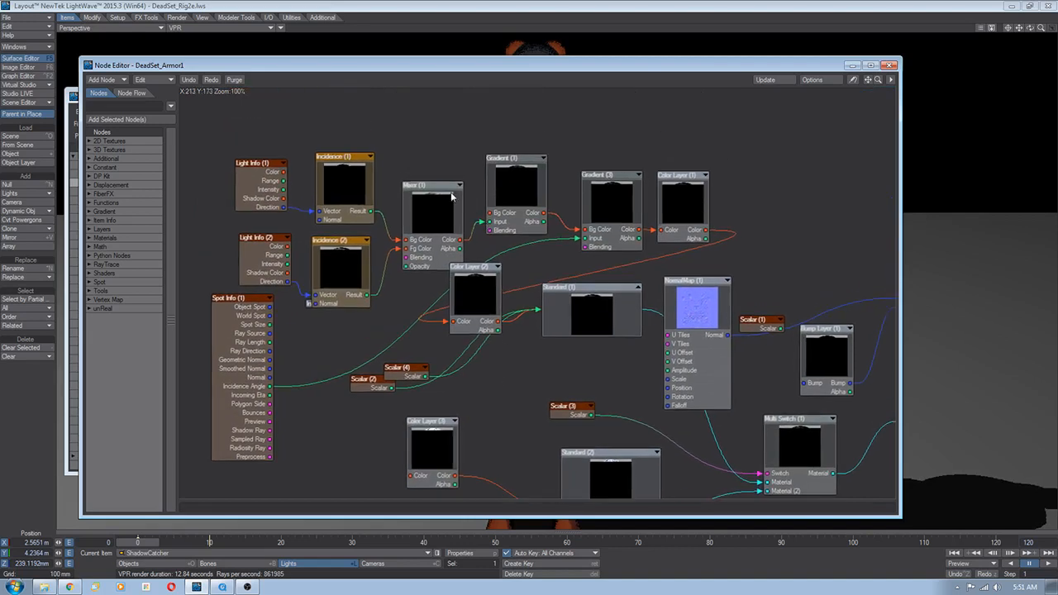
left_click(514, 188)
double_click(514, 190)
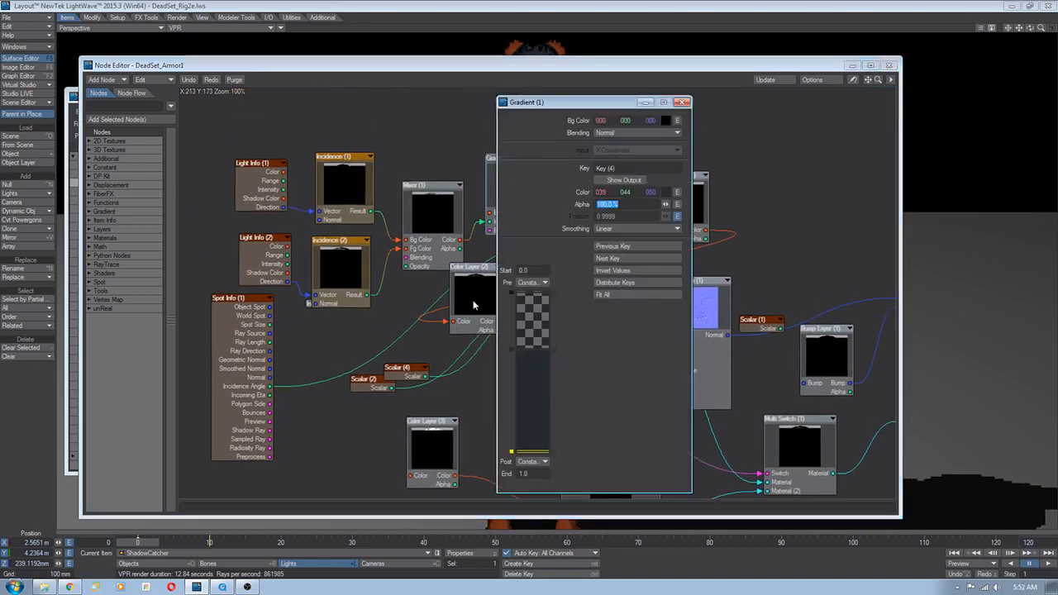
Open the position envelope of the Gradient (1) key in the Graph Editor and compare the HighLightGradient and HighLightPosition expressions
left_click(677, 217)
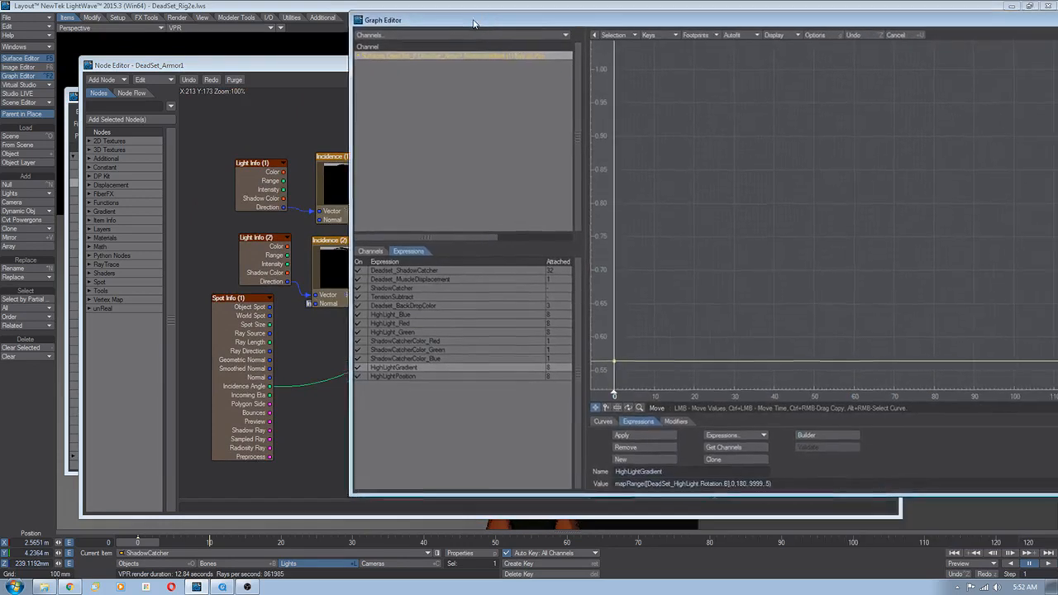
left_click_drag(471, 24, 320, 27)
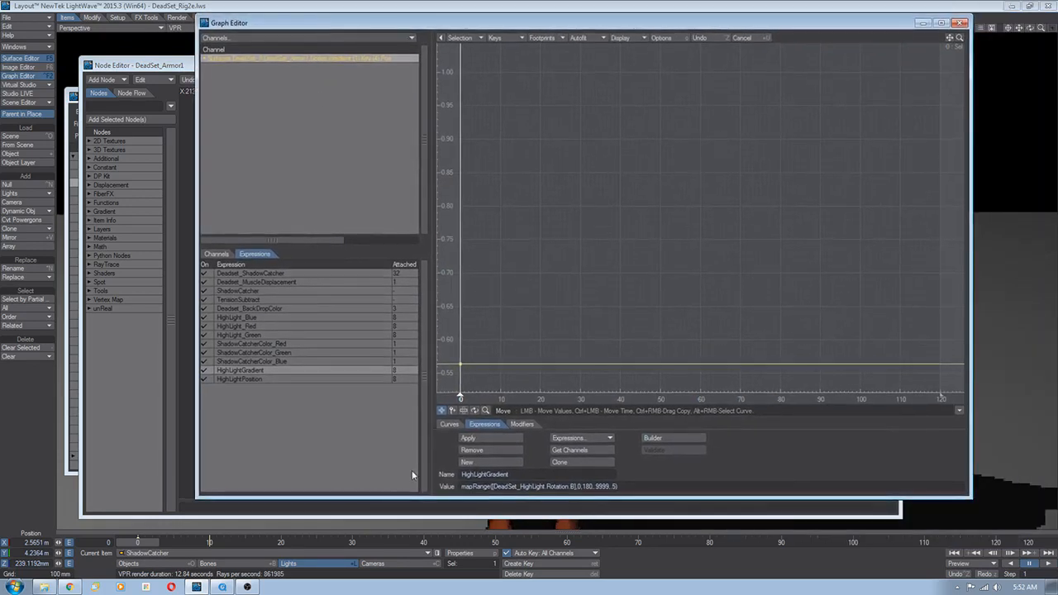
left_click(256, 378)
left_click(262, 372)
left_click(259, 379)
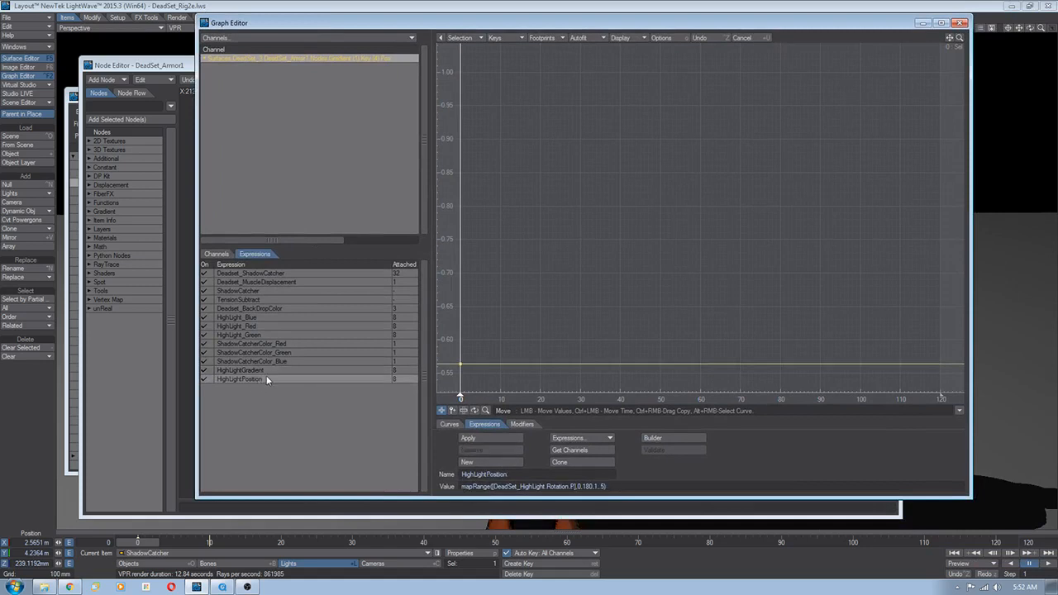
left_click(271, 372)
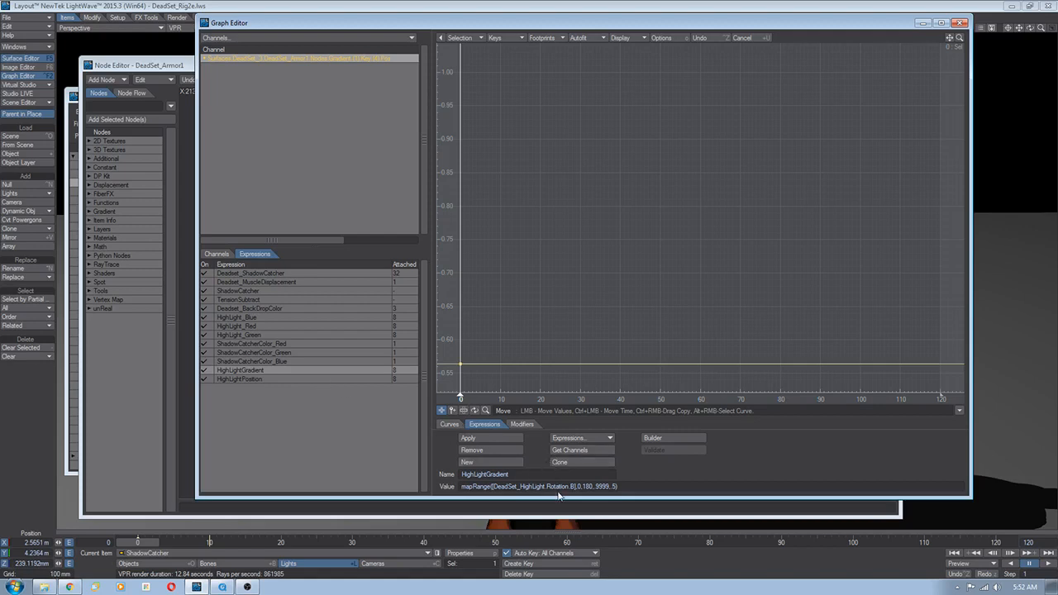
left_click(249, 379)
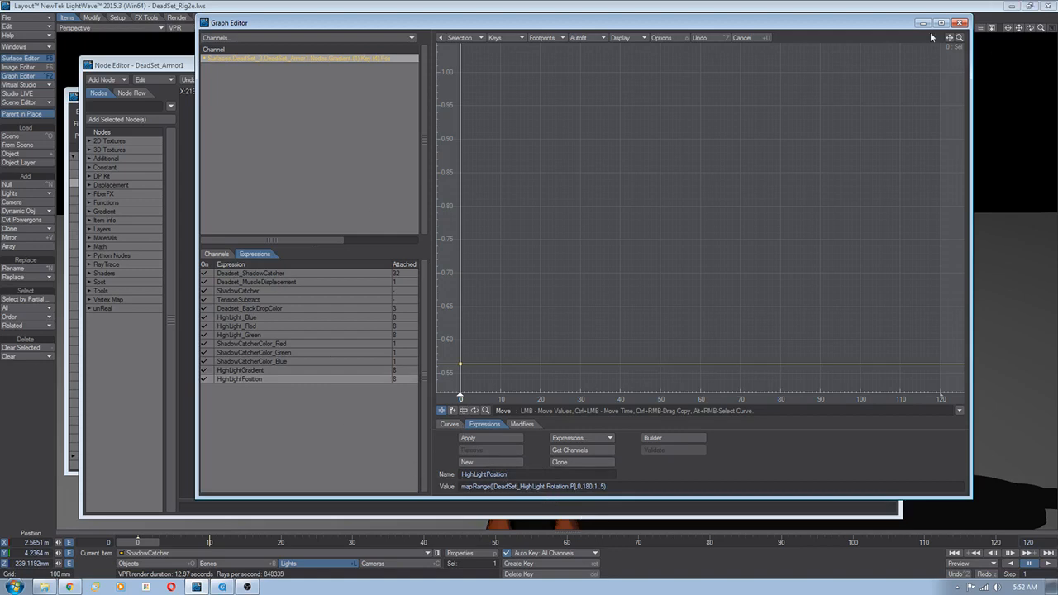
Close the Graph Editor, the gradient settings, the Node Editor and the Surface Editor
left_click(959, 22)
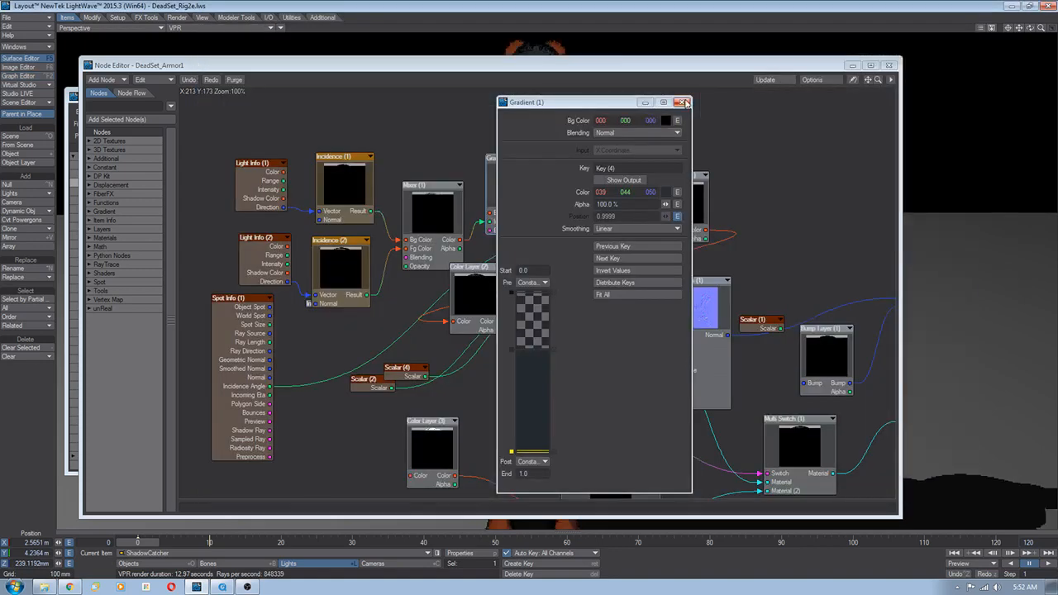
left_click(687, 101)
left_click(888, 64)
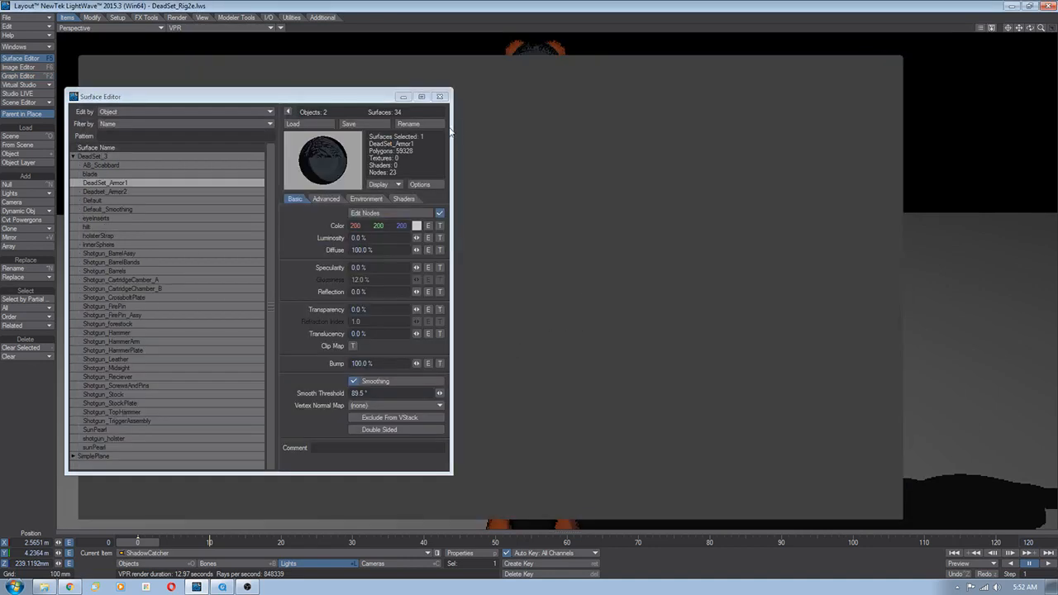
left_click(441, 97)
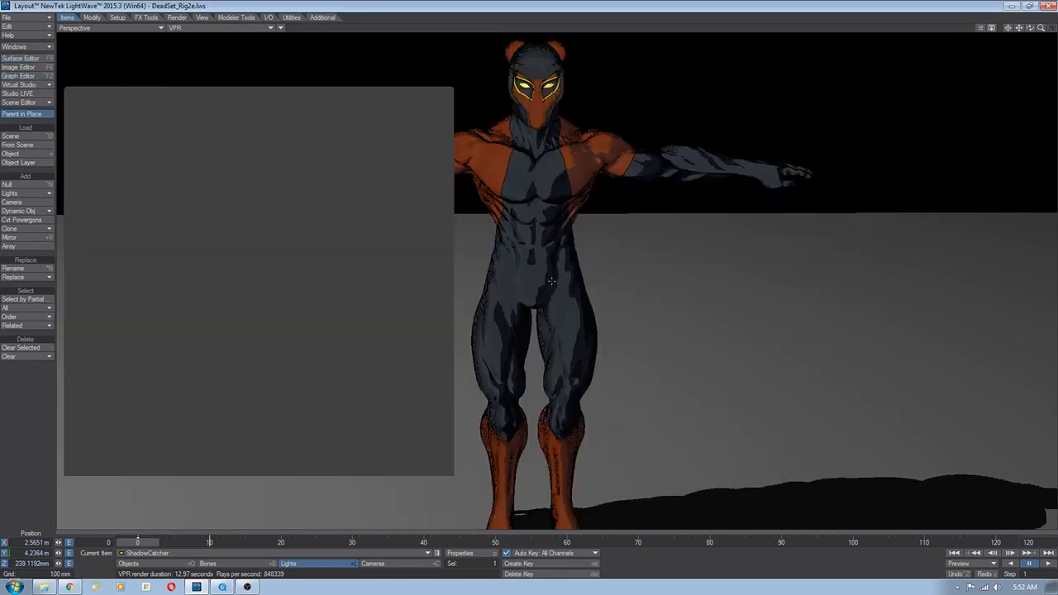
Display the viewport as Front Face Wireframe and select the DS_HighLight control beside the character, also checking the DS_Shadow control
left_click(217, 28)
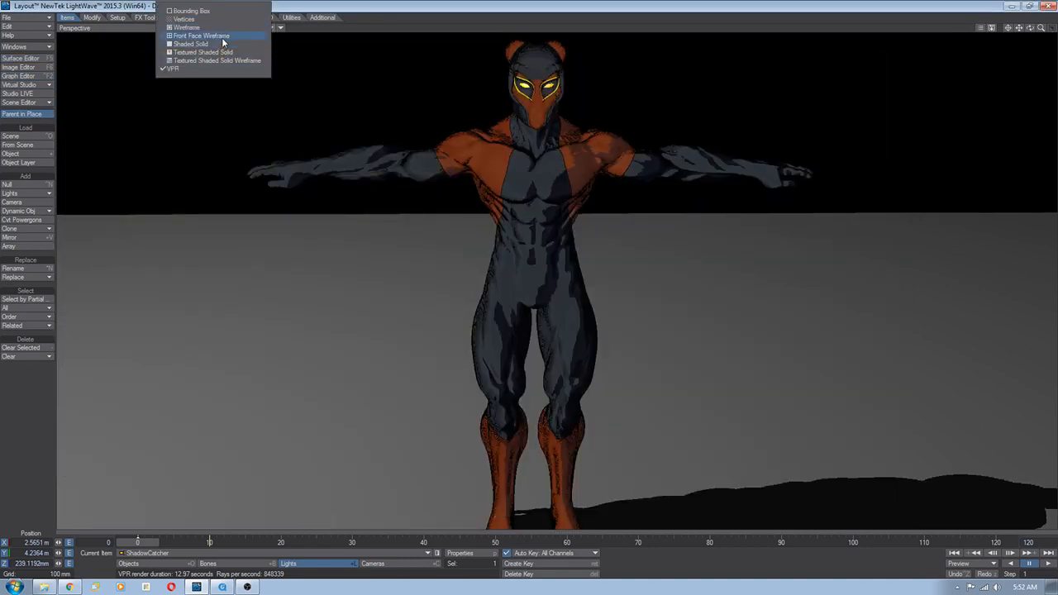
left_click(222, 36)
left_click_drag(406, 381, 392, 392, "alt")
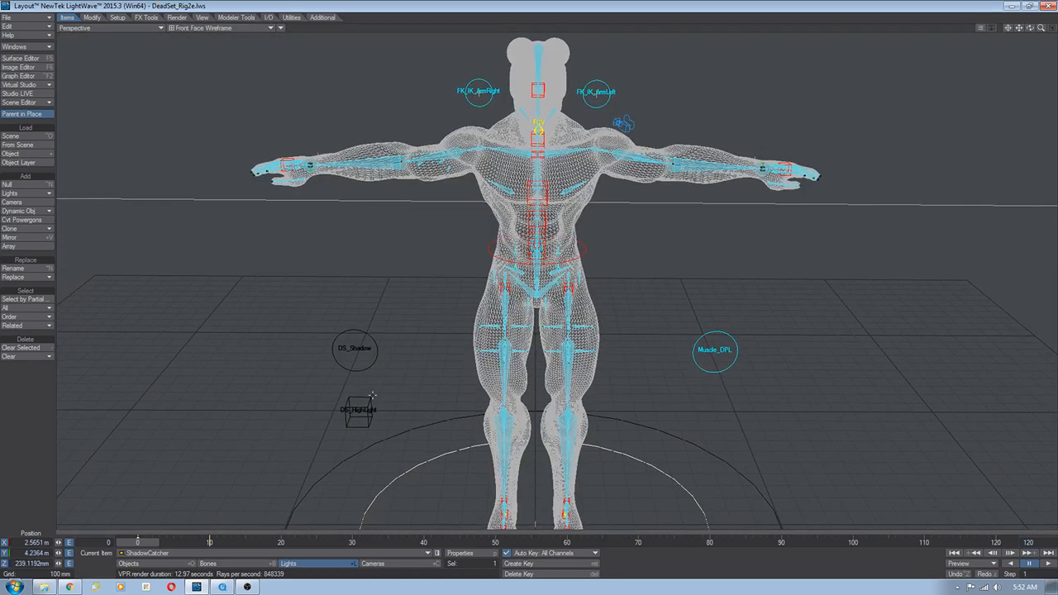
left_click(370, 398)
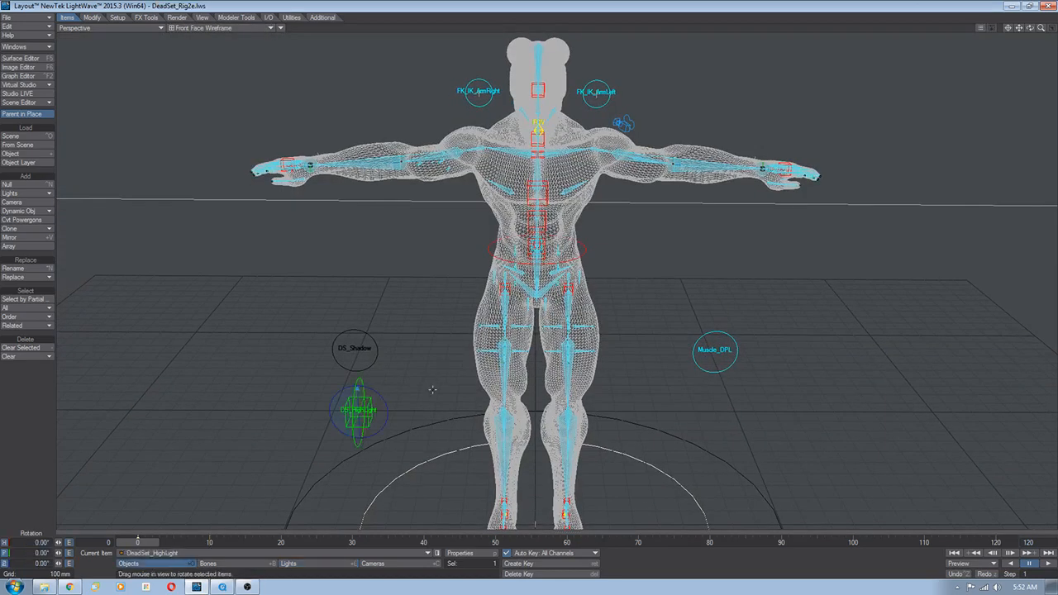
left_click_drag(432, 389, 404, 423, "alt")
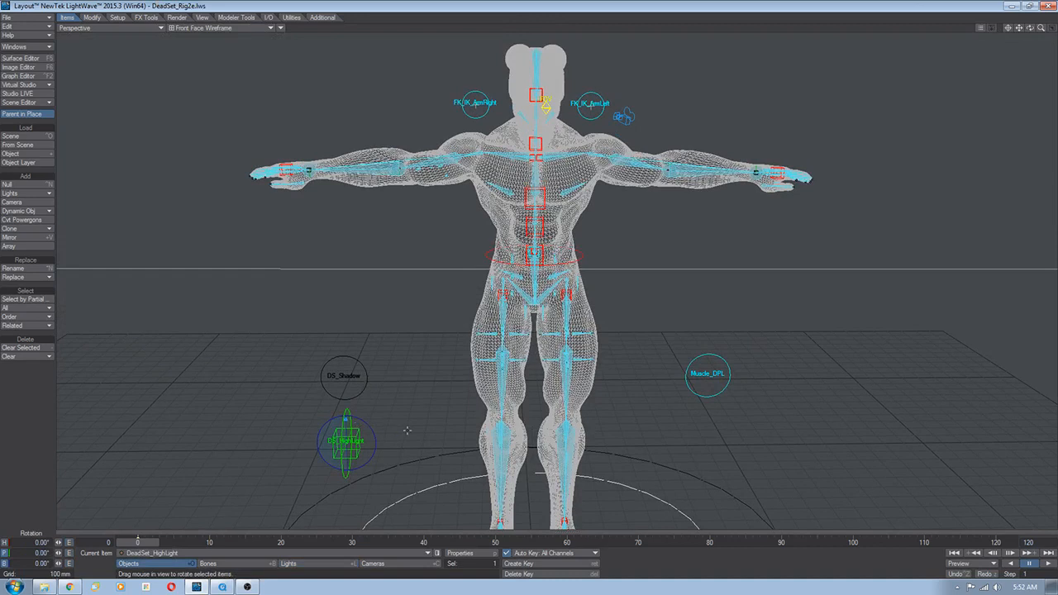
left_click(356, 368)
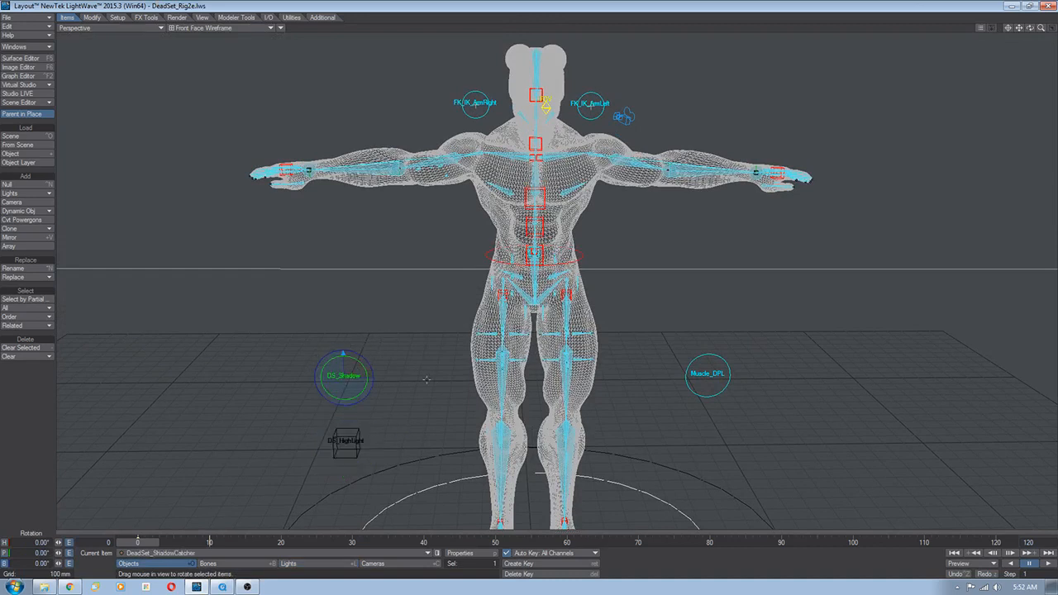
left_click(372, 431)
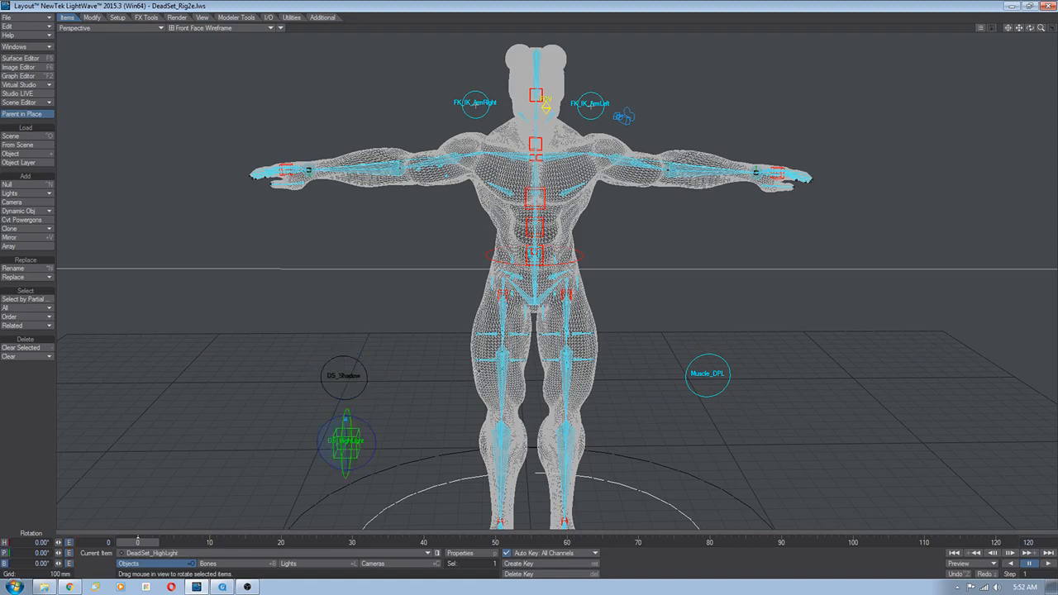
Return the viewport to VPR and preview the character at frames 20 and 10 with the highlight control selected
left_click(245, 28)
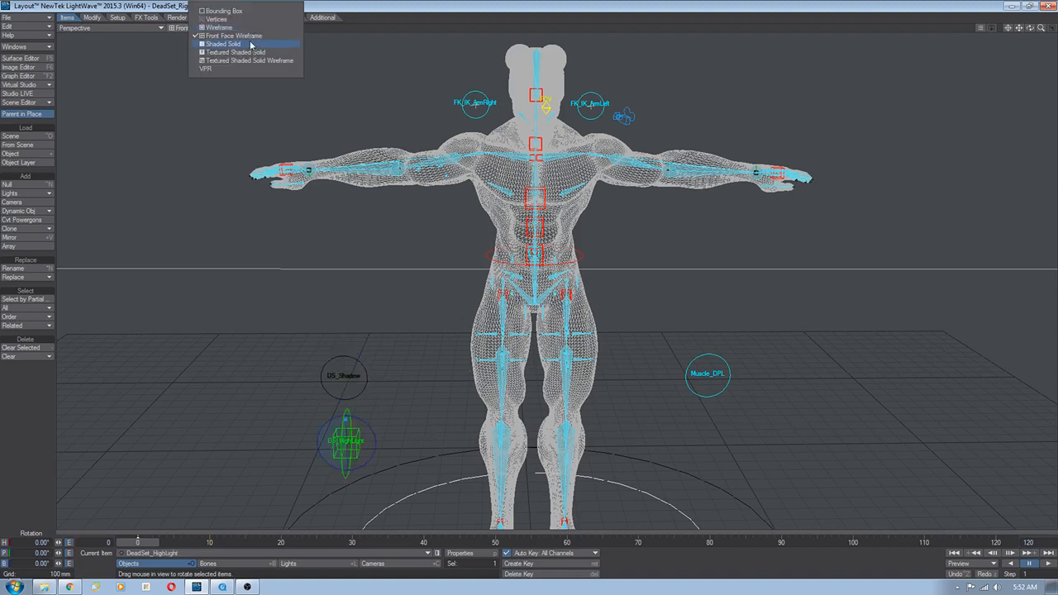
left_click(238, 70)
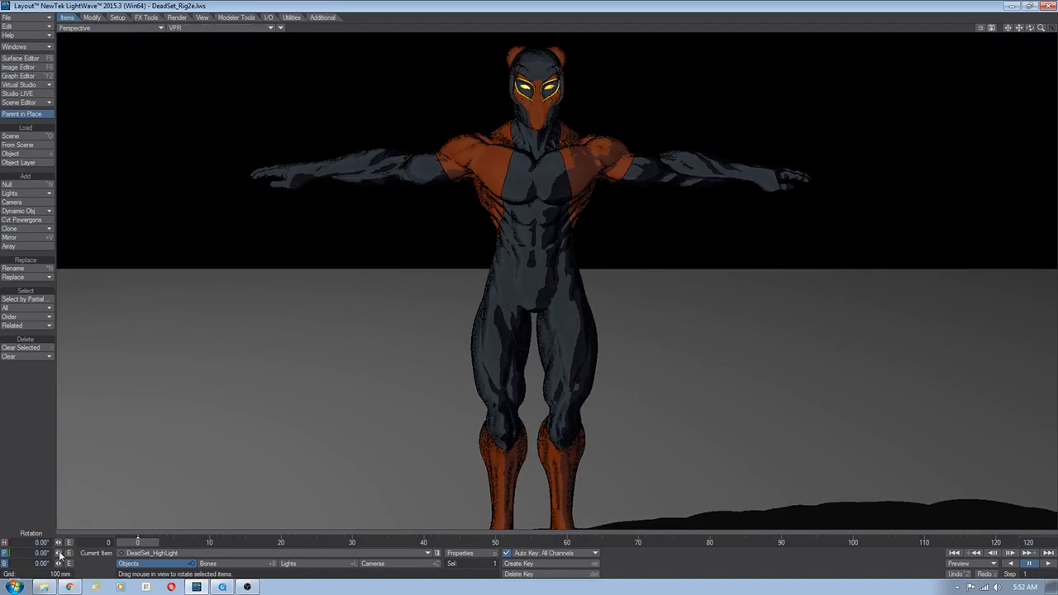
mouse_move(58, 553)
left_mouse_down()
mouse_move(86, 553)
mouse_move(58, 553)
left_mouse_up()
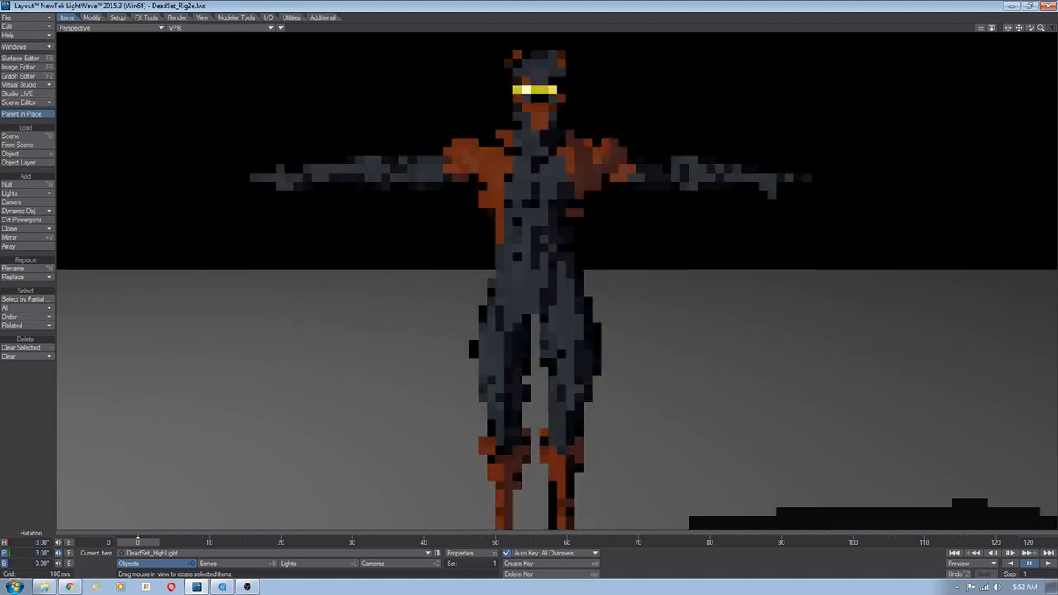
left_click(281, 543)
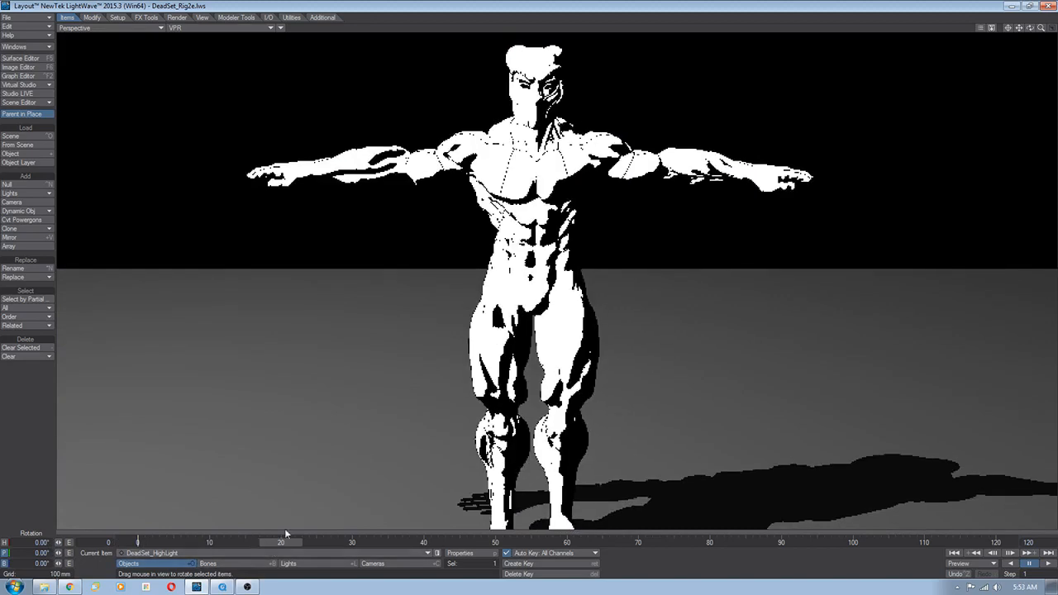
left_click(211, 541)
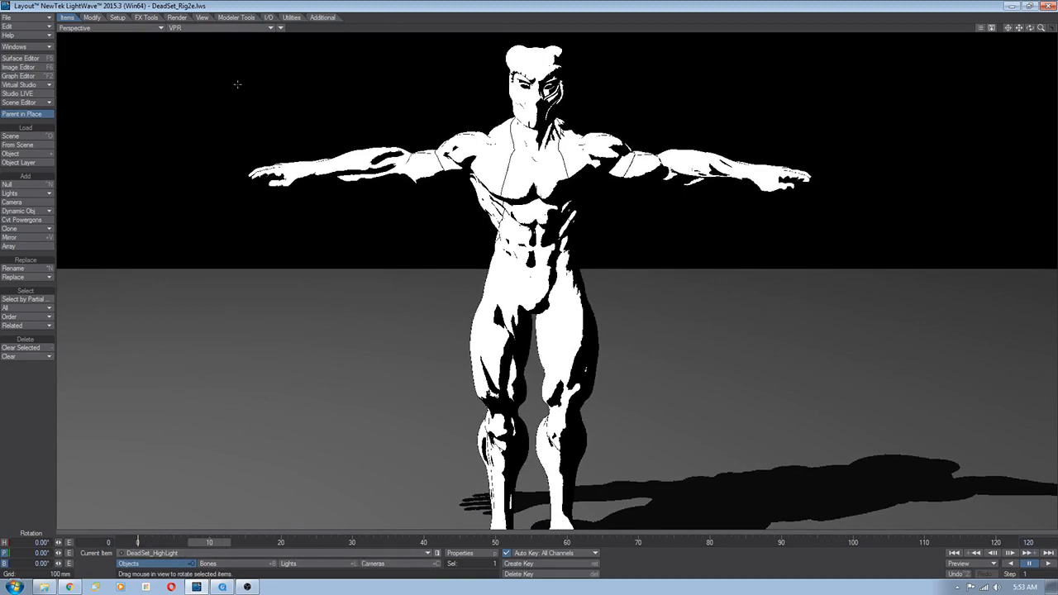
Switch the viewport to shaded display and set the DS_Shadow control's bank rotation to 0° at frame 10
left_click(215, 27)
left_click(211, 52)
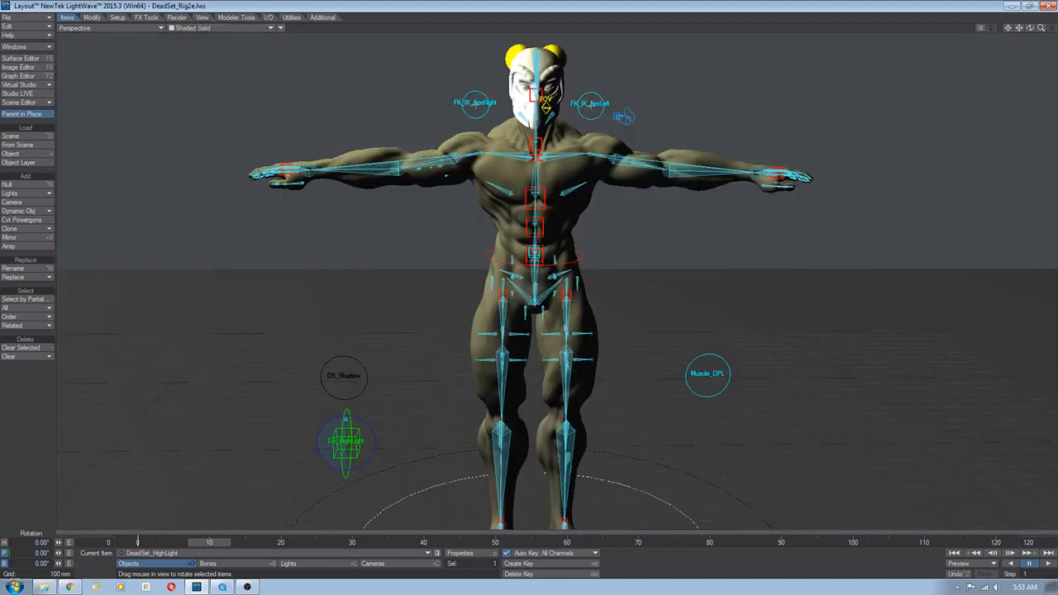
left_click(364, 376)
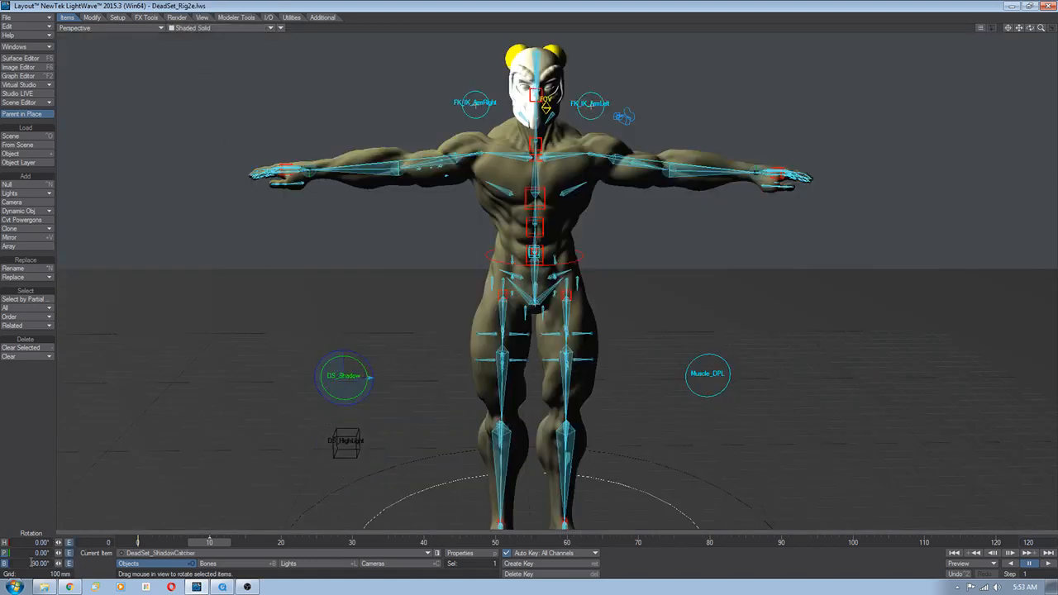
left_click(34, 562)
type("0")
key("Return")
key("Return")
key("Return")
Select the DS_HighLight control, return the viewport to VPR and go to frame 20
left_click(347, 440)
left_click(222, 28)
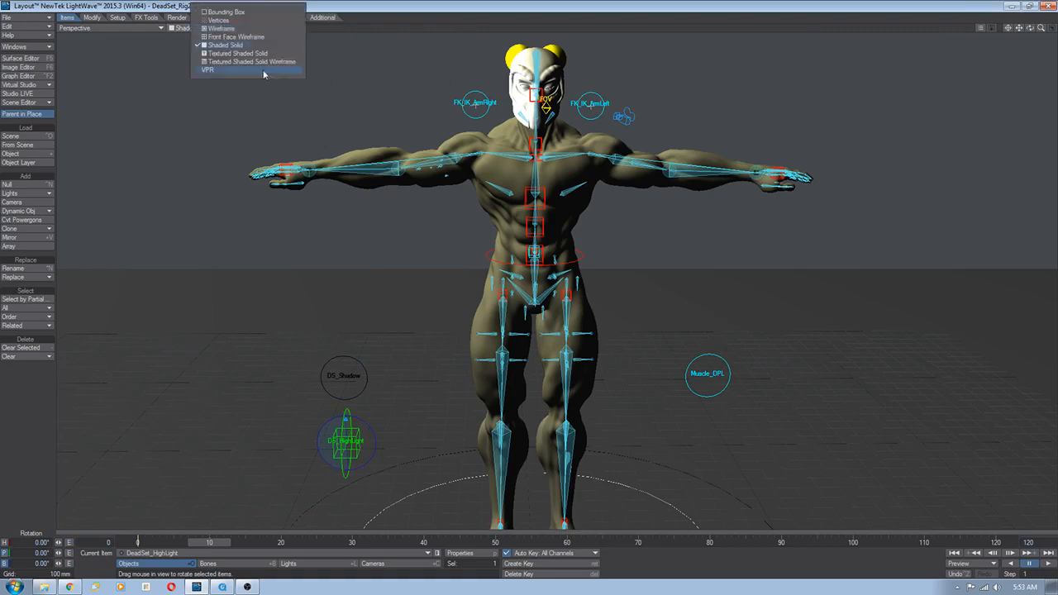
left_click(250, 71)
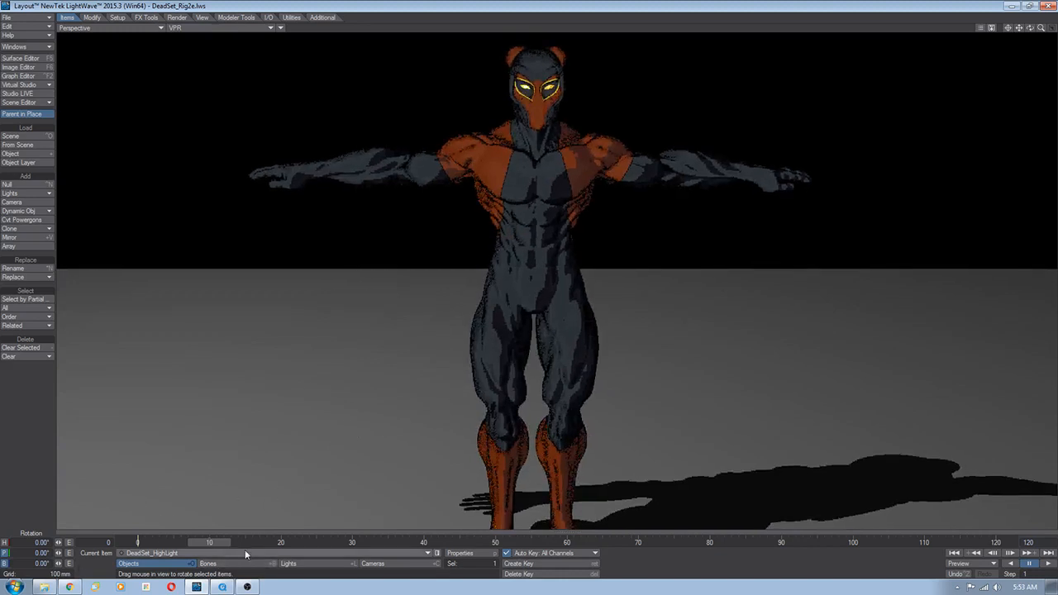
left_click_drag(210, 542, 283, 542)
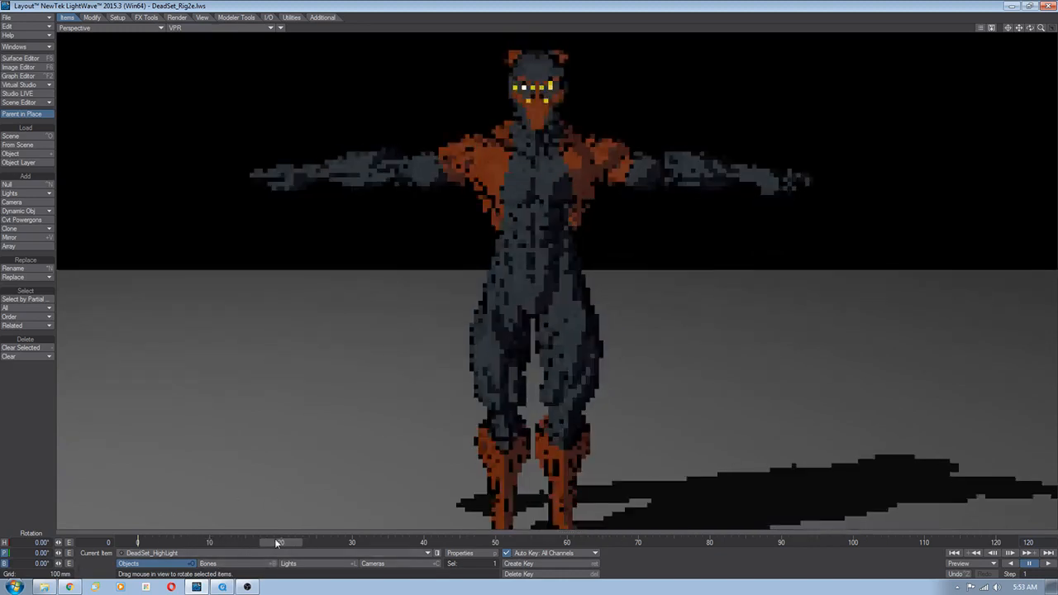
Rotate the DS_HighLight control at frame 20 to a pitch of 16.00° and a bank of 11.10°
left_click_drag(58, 553, 180, 542)
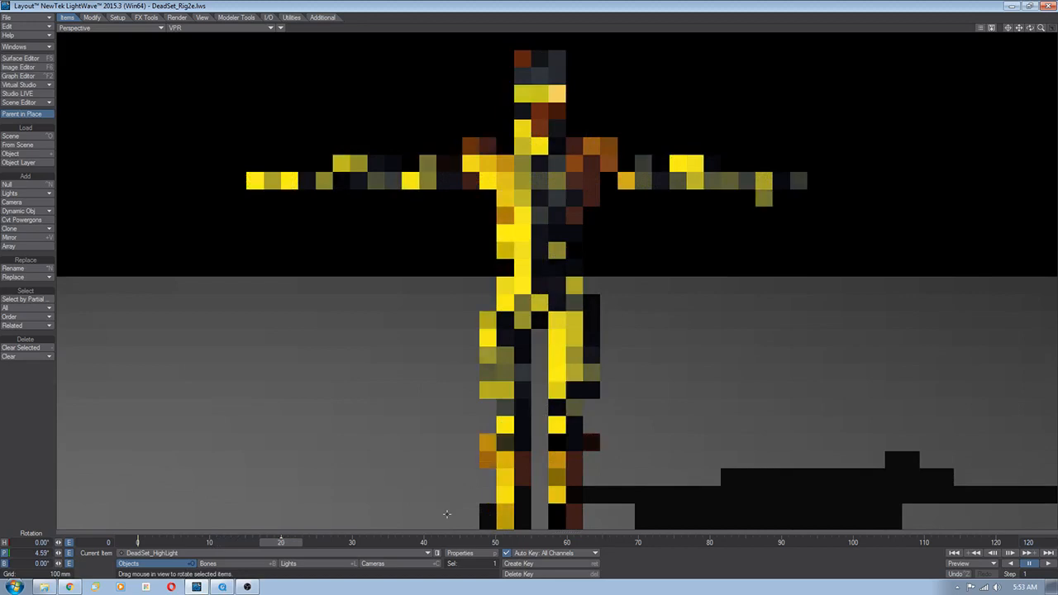
key("Right")
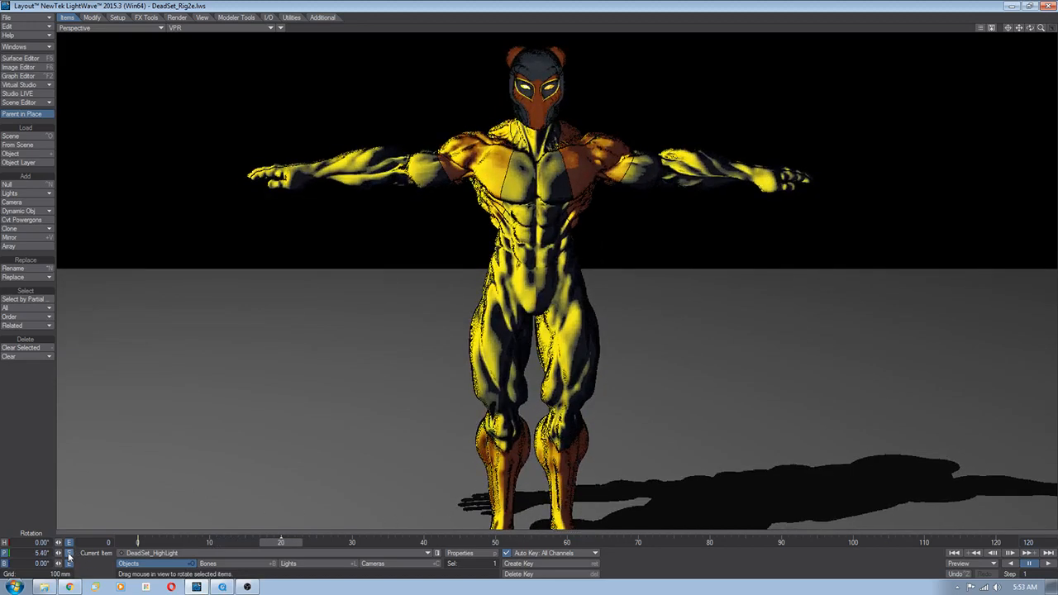
mouse_move(58, 554)
left_mouse_down()
mouse_move(33, 553)
mouse_move(68, 552)
left_mouse_up()
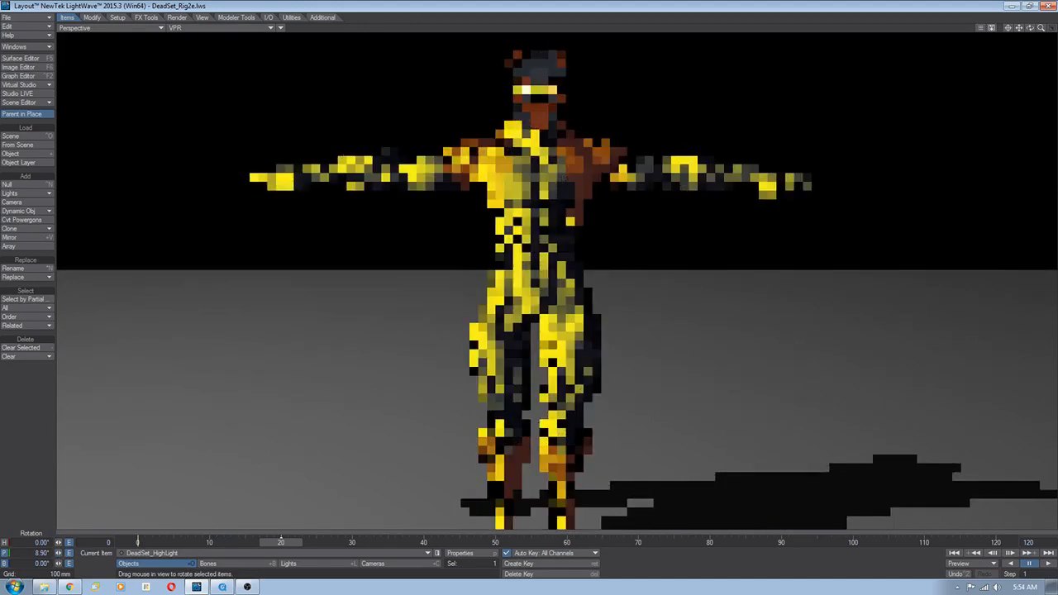
left_click_drag(58, 563, 149, 564)
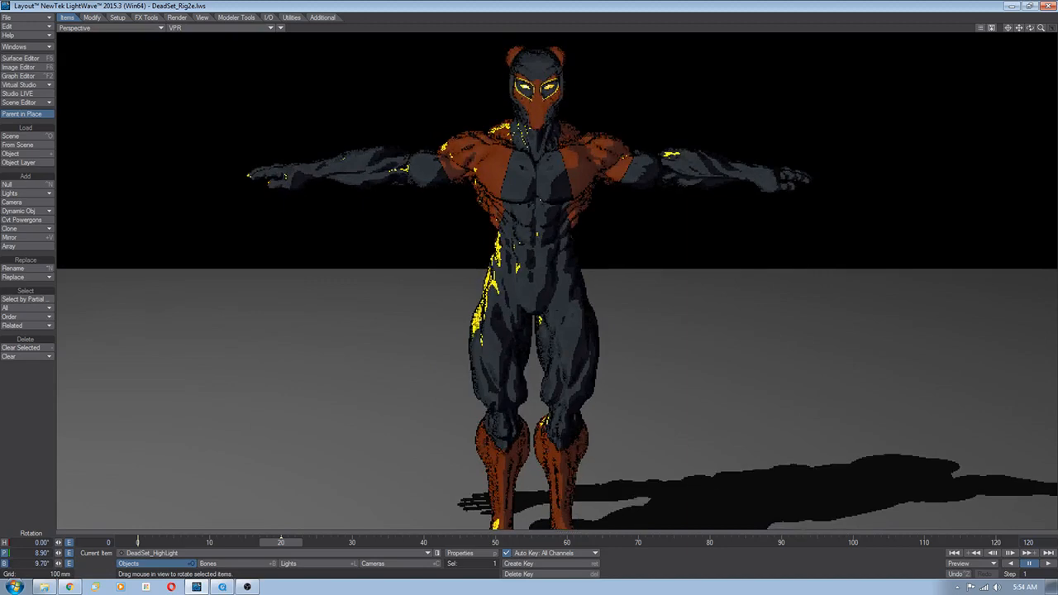
mouse_move(58, 563)
left_mouse_down()
mouse_move(33, 564)
mouse_move(68, 563)
left_mouse_up()
left_click_drag(271, 436, 271, 428)
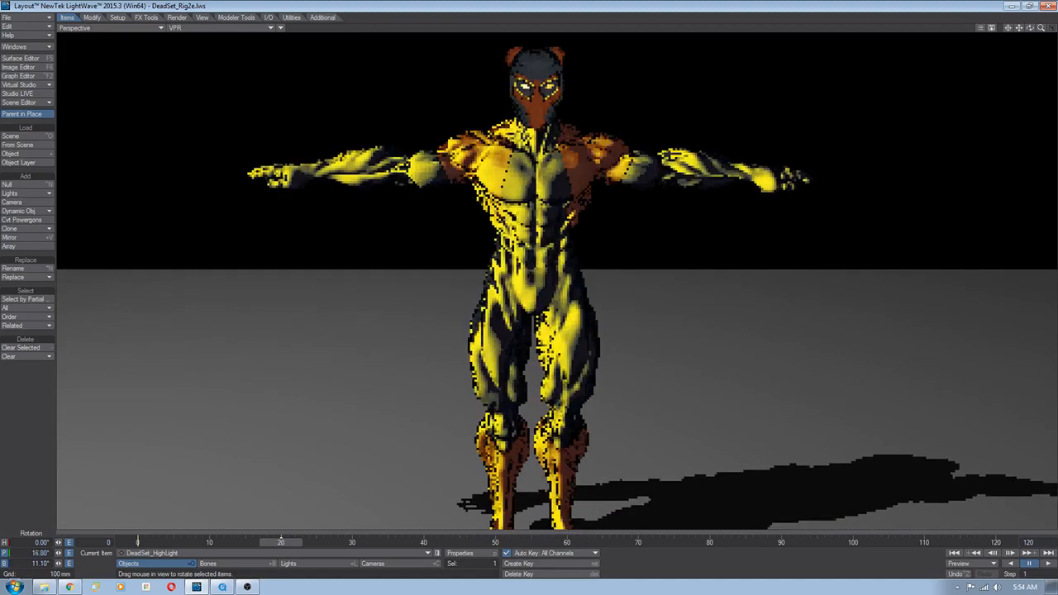
Rotate the DeadSet_HighLight control at frame 20 to a pitch of 0.00° and a bank of 112.50°
left_click_drag(271, 436, 271, 428)
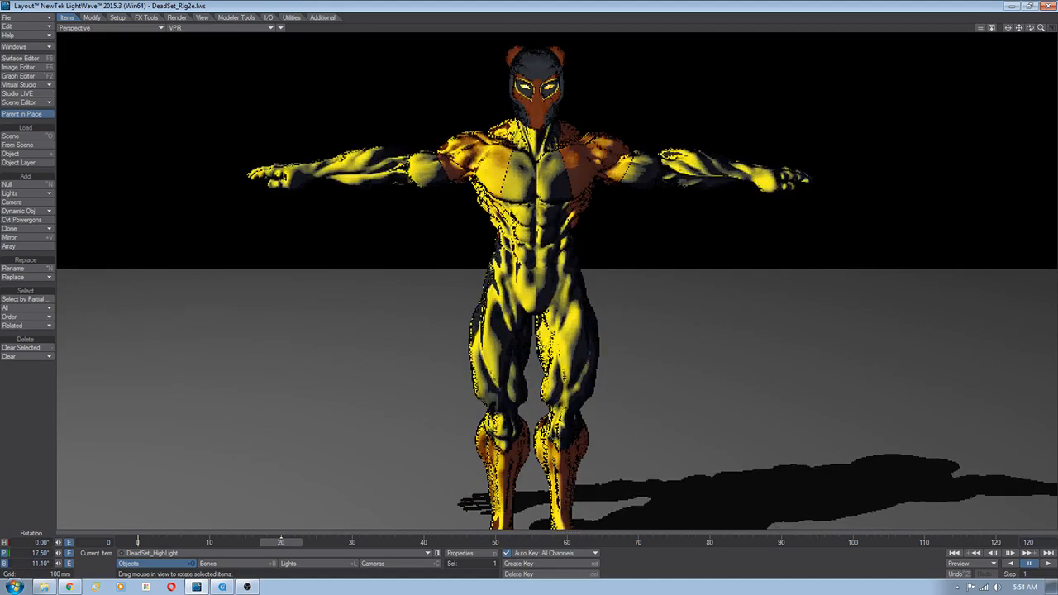
right_click_drag(271, 437, 245, 437)
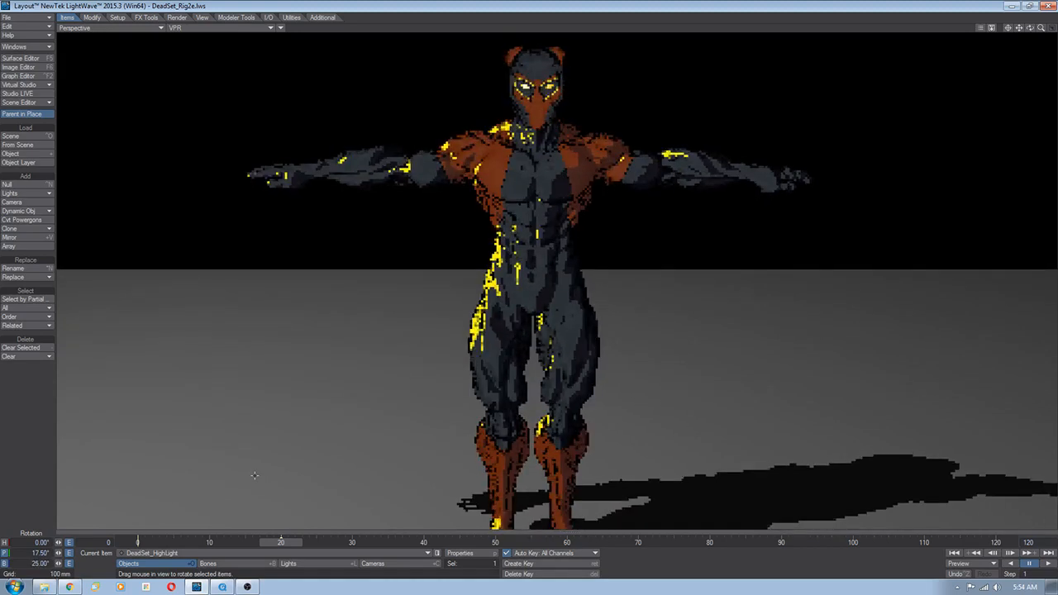
right_click_drag(408, 436, 407, 436)
left_click_drag(407, 437, 406, 292)
right_click_drag(255, 474, 342, 474)
right_click_drag(731, 474, 978, 474)
left_click_drag(310, 447, 436, 464, "ctrl+alt")
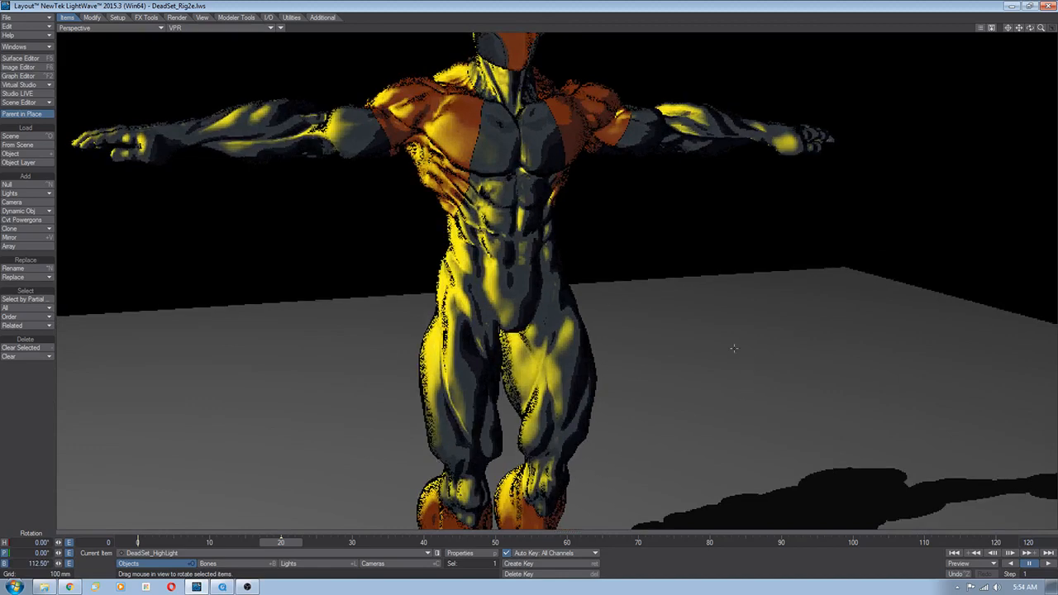
Rotate the DeadSet_HighLight control's bank to 126.10° while viewing the whole character from several angles
mouse_move(672, 329)
left_mouse_down("alt")
mouse_move(686, 333)
mouse_move(667, 311)
left_mouse_up("alt")
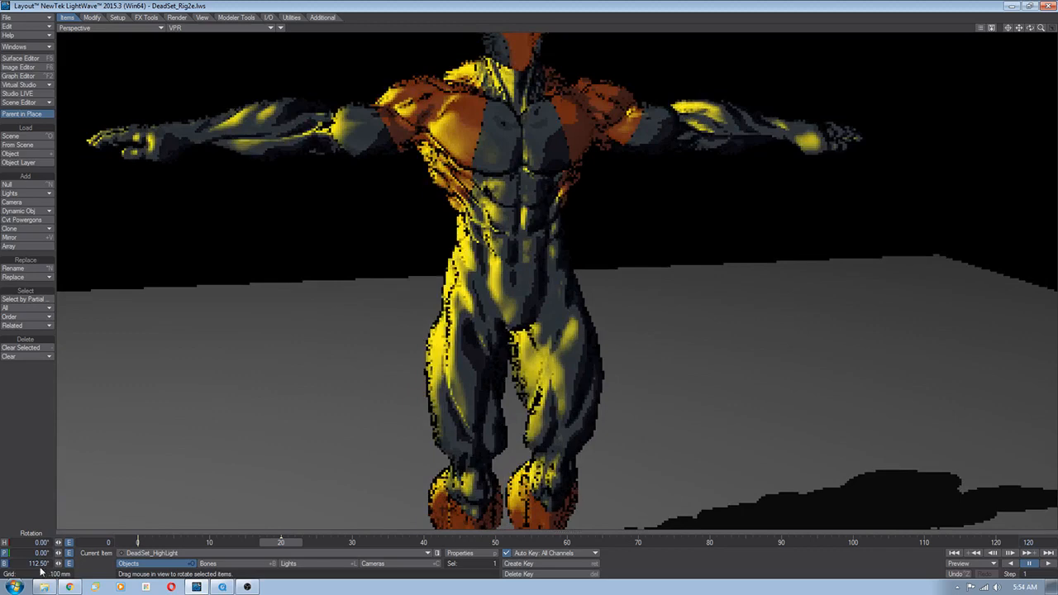
mouse_move(715, 371)
right_mouse_down()
mouse_move(775, 371)
mouse_move(529, 372)
mouse_move(715, 371)
right_mouse_up()
left_click_drag(715, 371, 734, 283, "alt")
right_click_drag(734, 284, 804, 287)
left_click_drag(804, 287, 661, 347, "alt")
Select DeadSet_Light_1 and try moving it to X -2.5056 m and Z 2.1263 m in front of the character
left_click(290, 563)
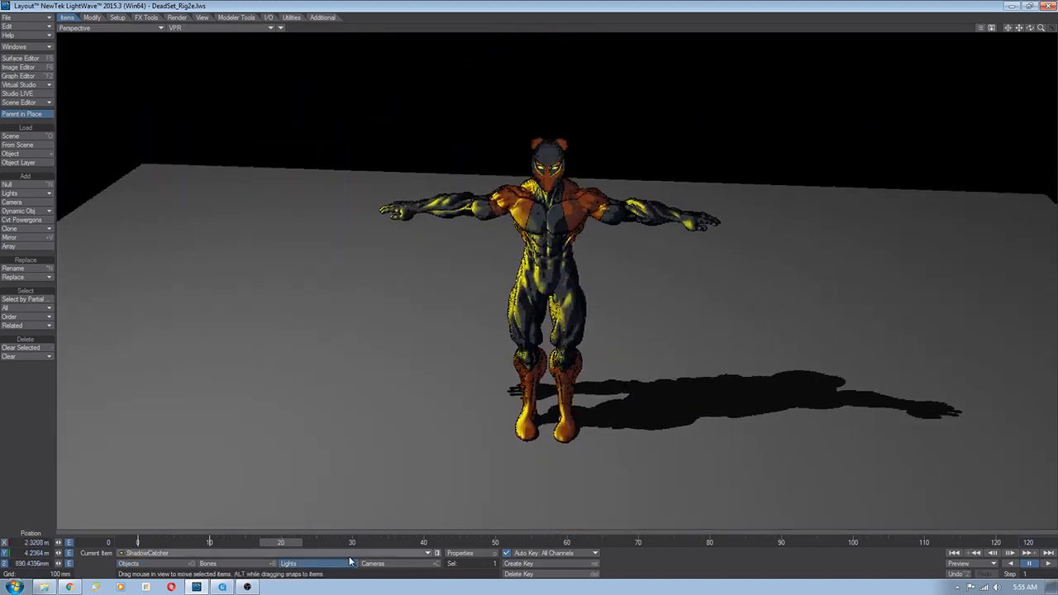
left_click(366, 548)
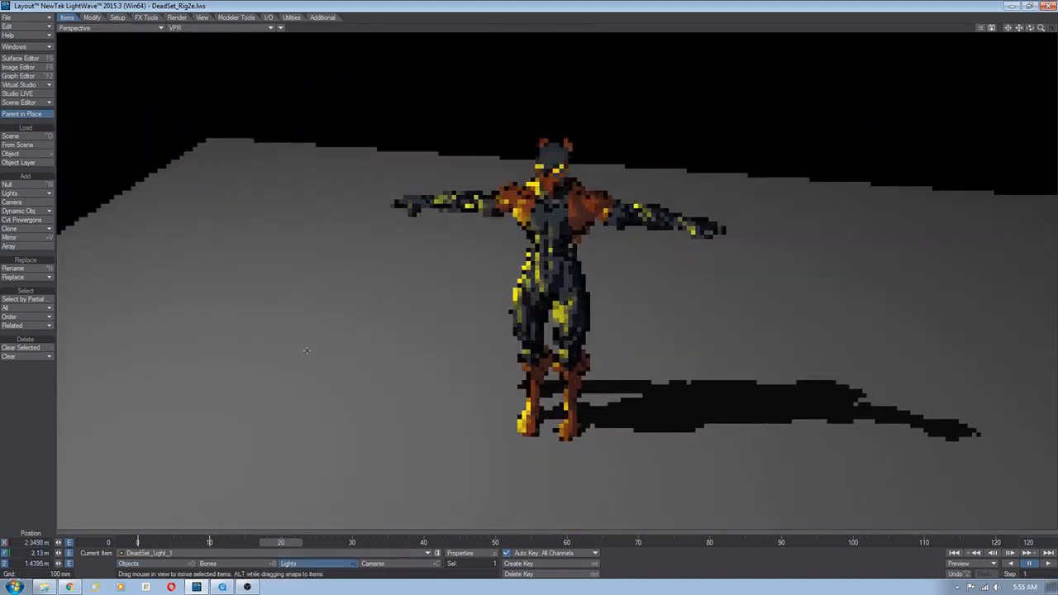
left_click_drag(58, 542, 33, 542)
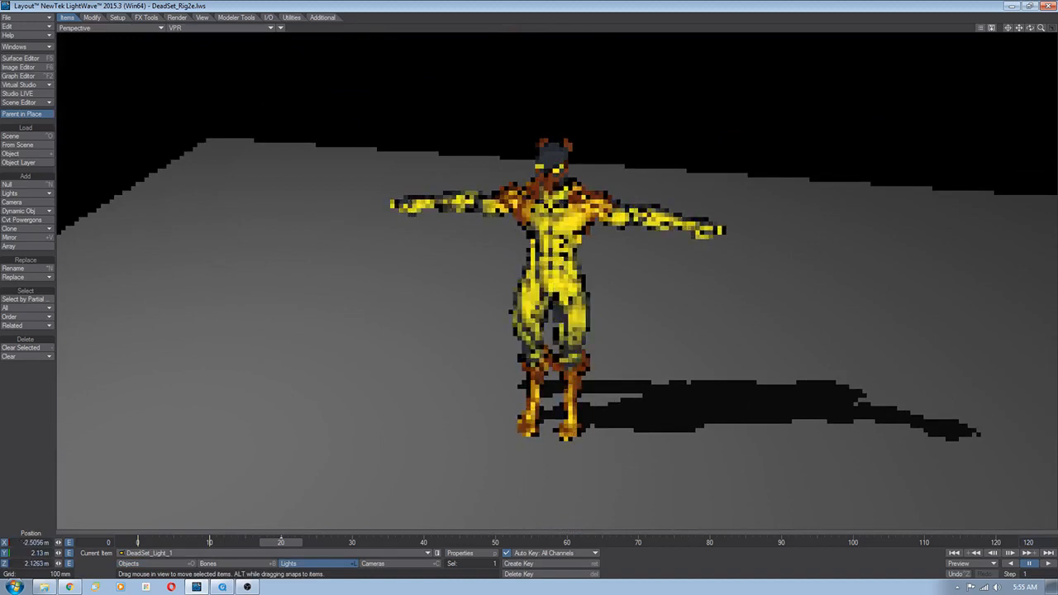
left_click_drag(203, 367, 793, 281)
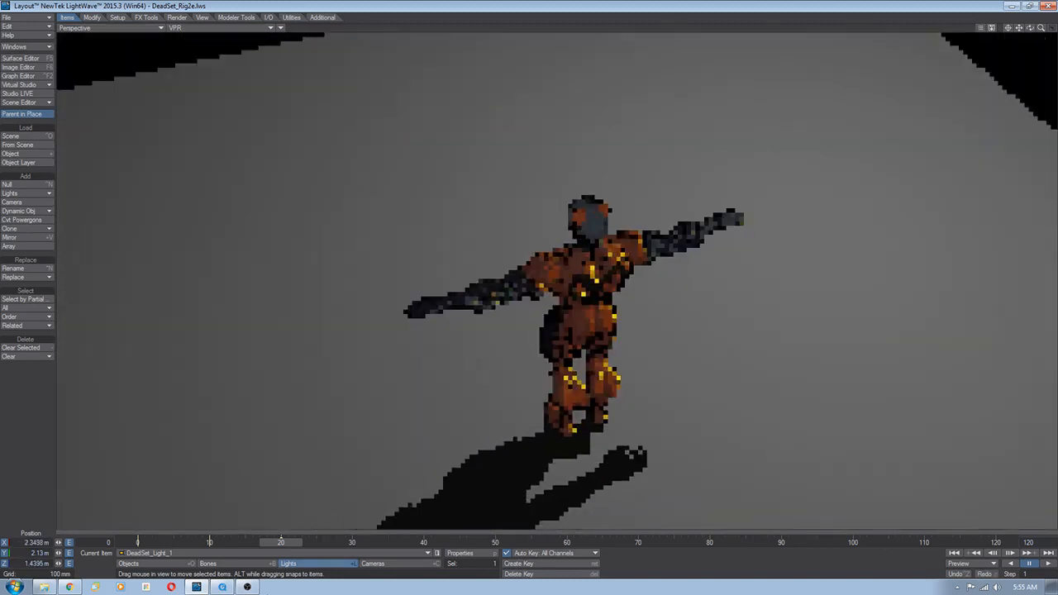
Select DeadSet_Light_2 and try moving it to X 418.1343 mm and Z -3.0465 m behind the character
left_click(340, 562)
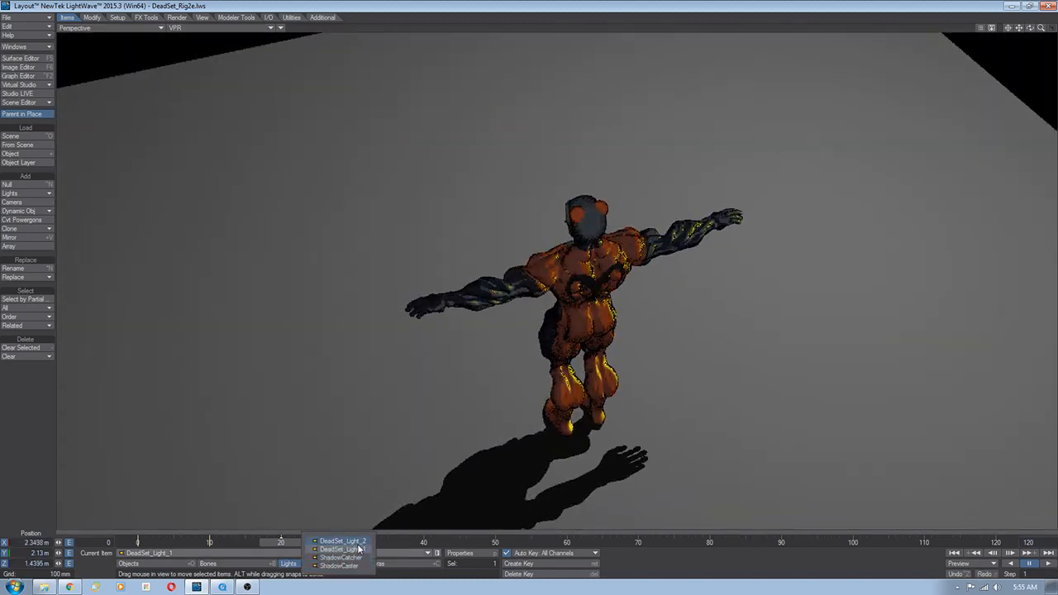
left_click(363, 540)
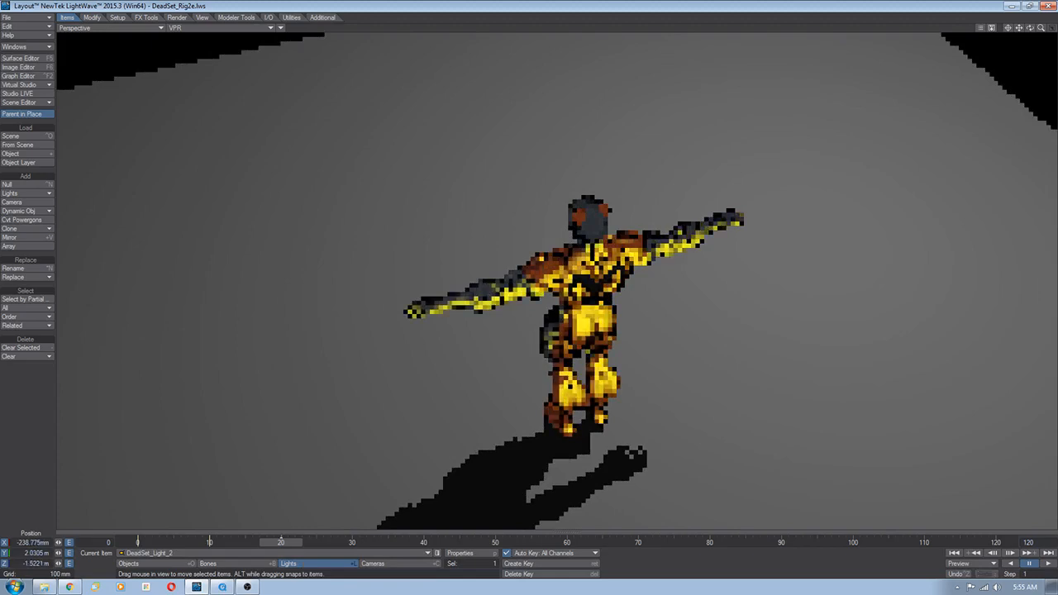
left_click_drag(529, 330, 578, 413)
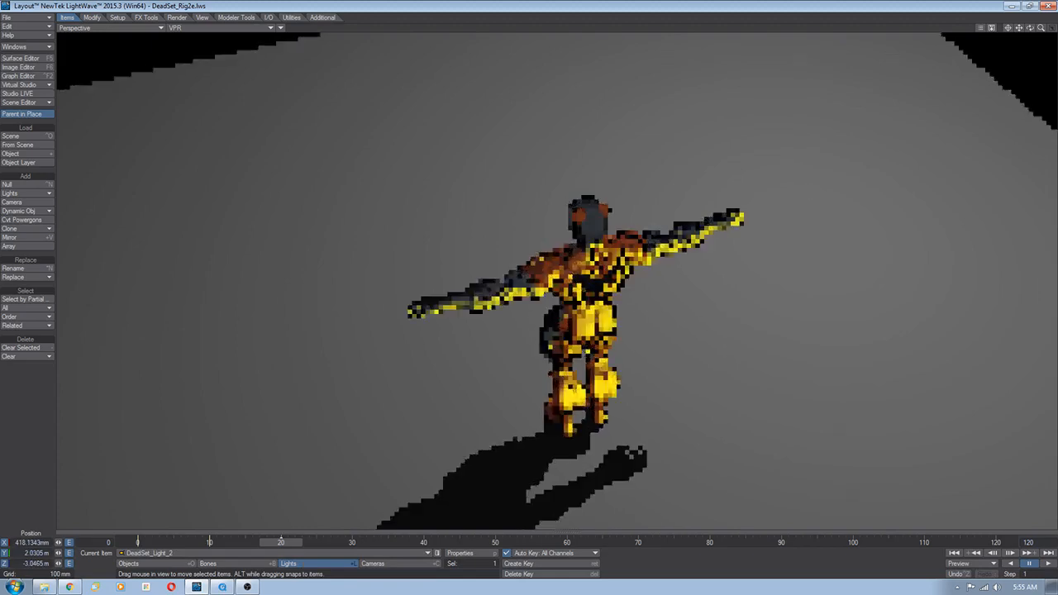
left_click_drag(818, 272, 603, 108, "alt")
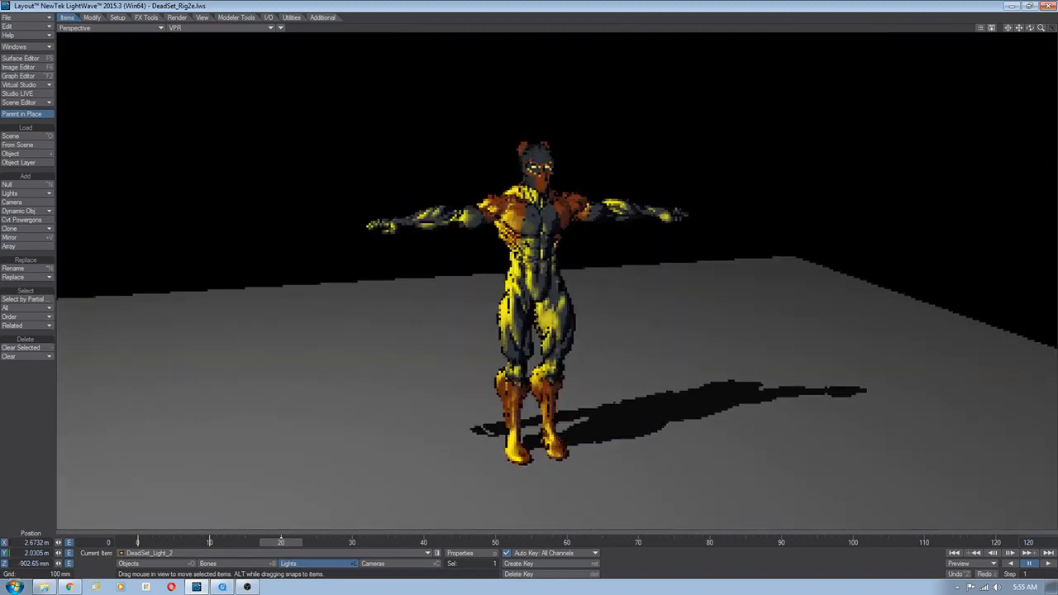
Reselect the DeadSet_HighLight control for rotation and raise its pitch to 39.50°
scroll(273, 476, "up", 3)
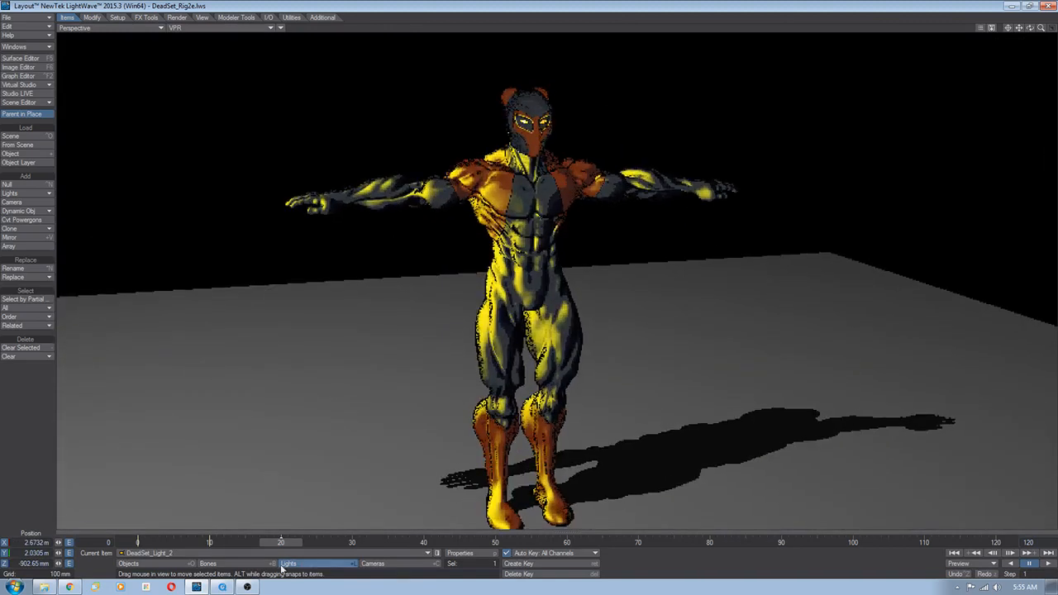
left_click(128, 563)
key("y")
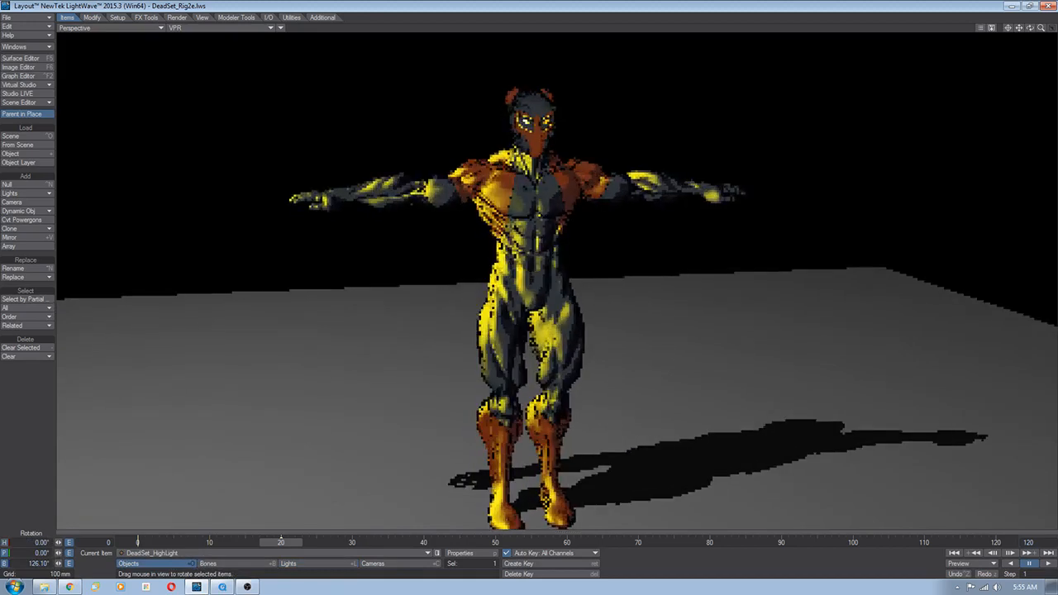
scroll(302, 442, "up", 2)
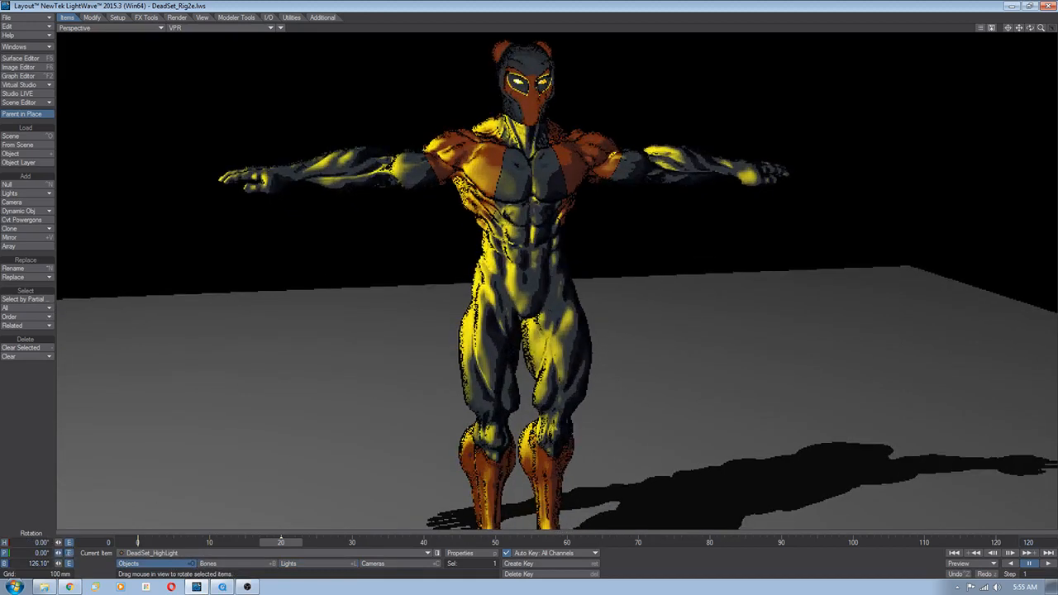
left_click_drag(58, 553, 172, 553)
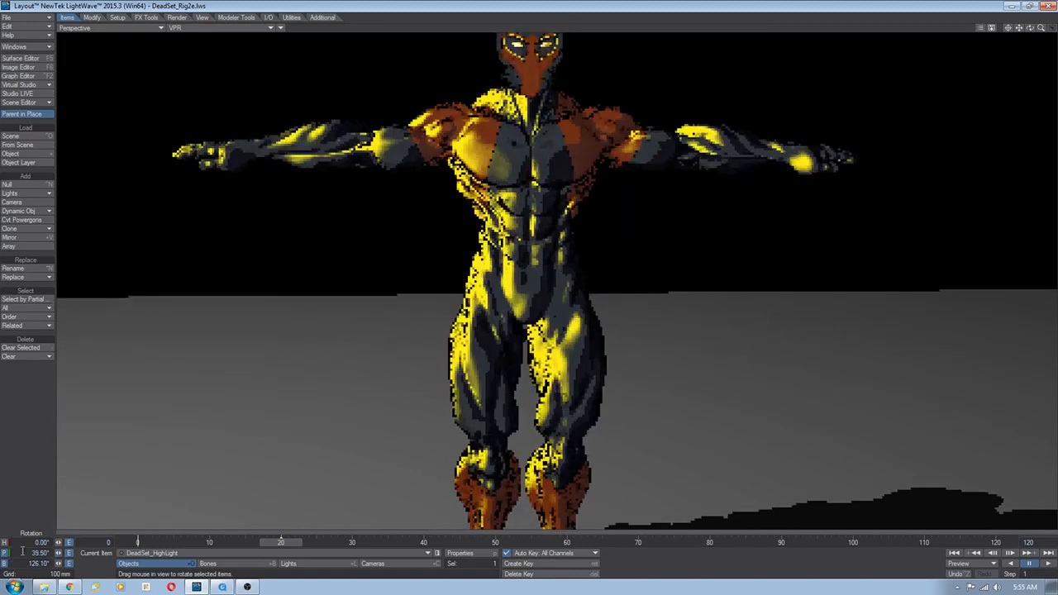
Set the pitch of the DeadSet_HighLight control to 125° for a hard-edged highlight on the character
left_click(22, 552)
type("12")
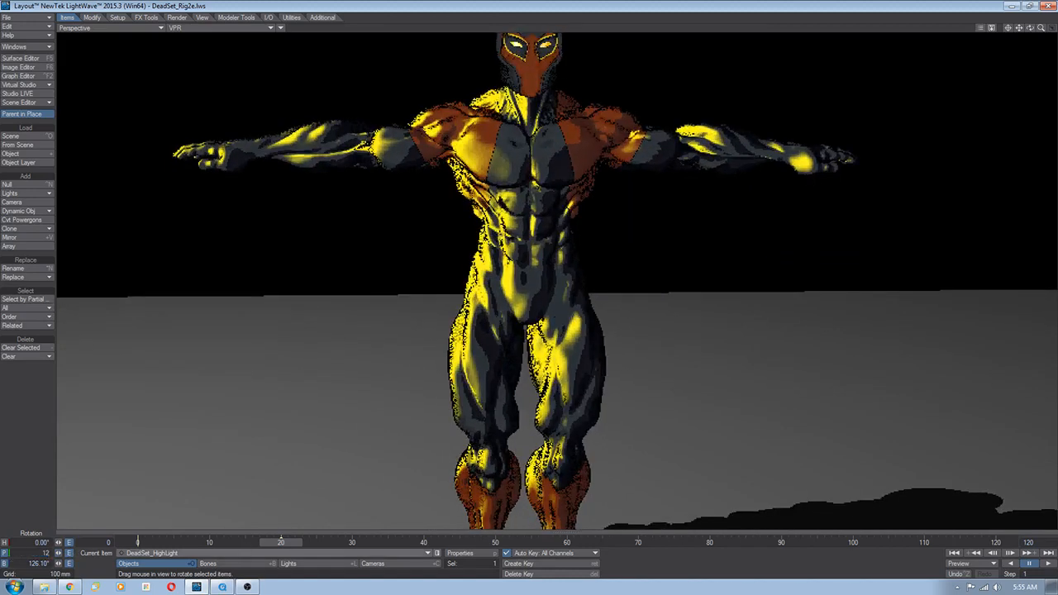
type("5")
key("Tab")
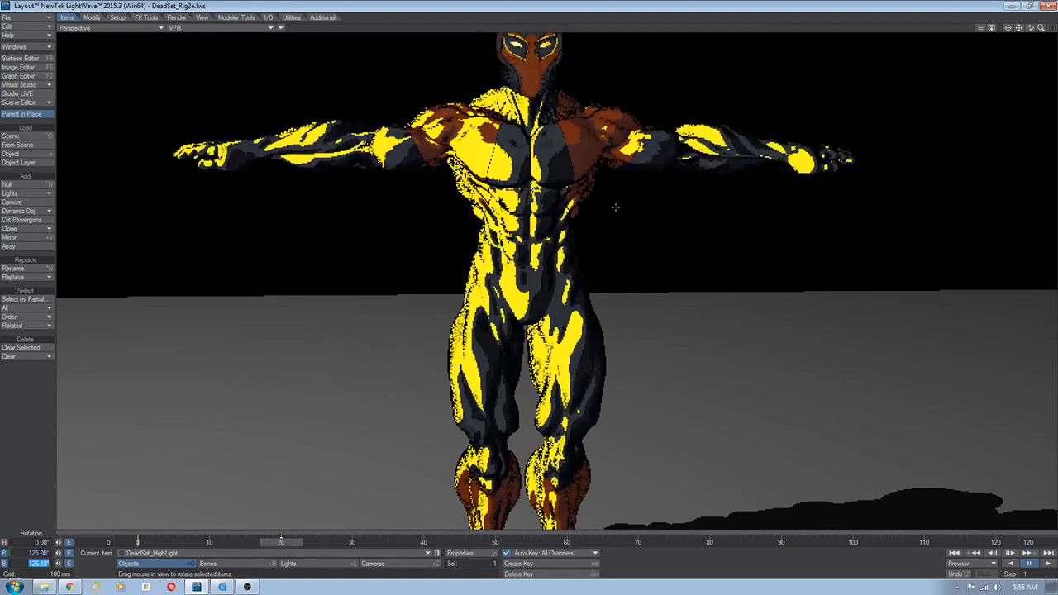
View the torso highlights up close and set the DeadSet_HighLight control's pitch to 130°
left_click_drag(616, 207, 603, 314, "alt")
scroll(545, 276, "up", 3)
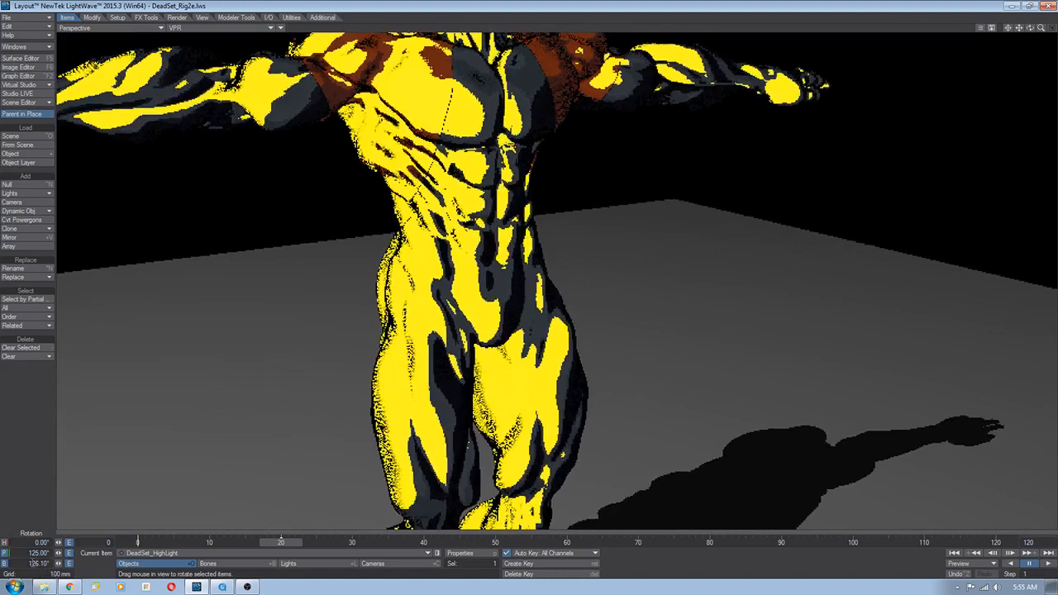
left_click(22, 552)
type("130")
key("Tab")
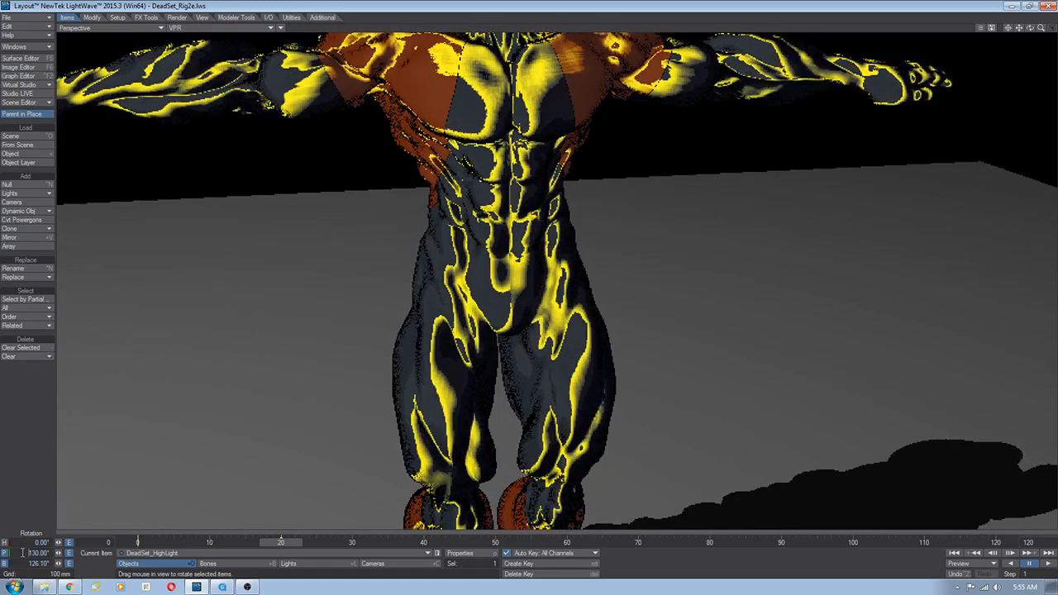
Set both the pitch and the bank of the DeadSet_HighLight control to 0° and view the whole character
left_click(25, 552)
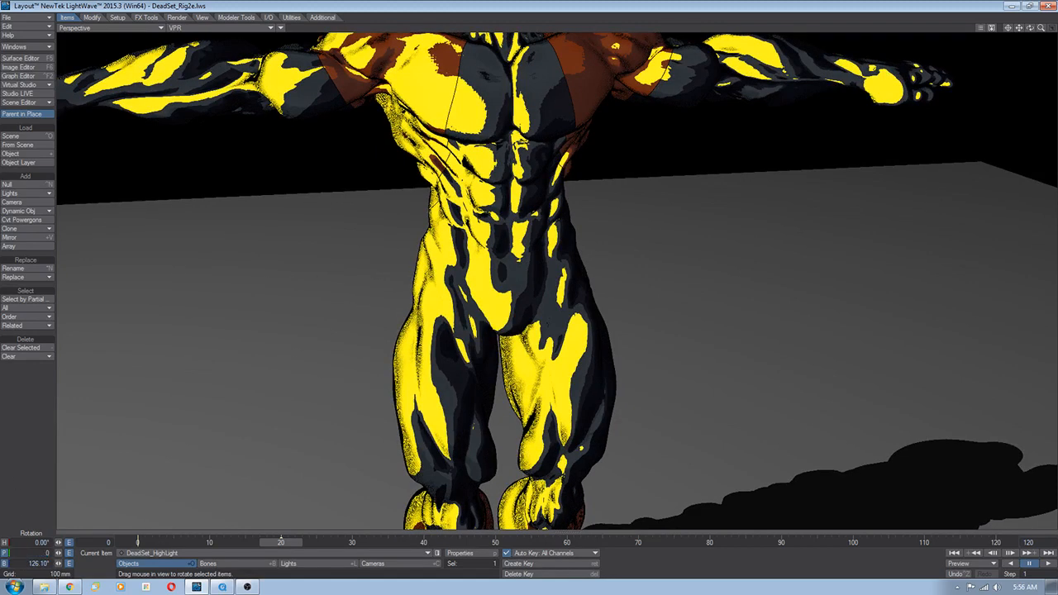
key("Tab")
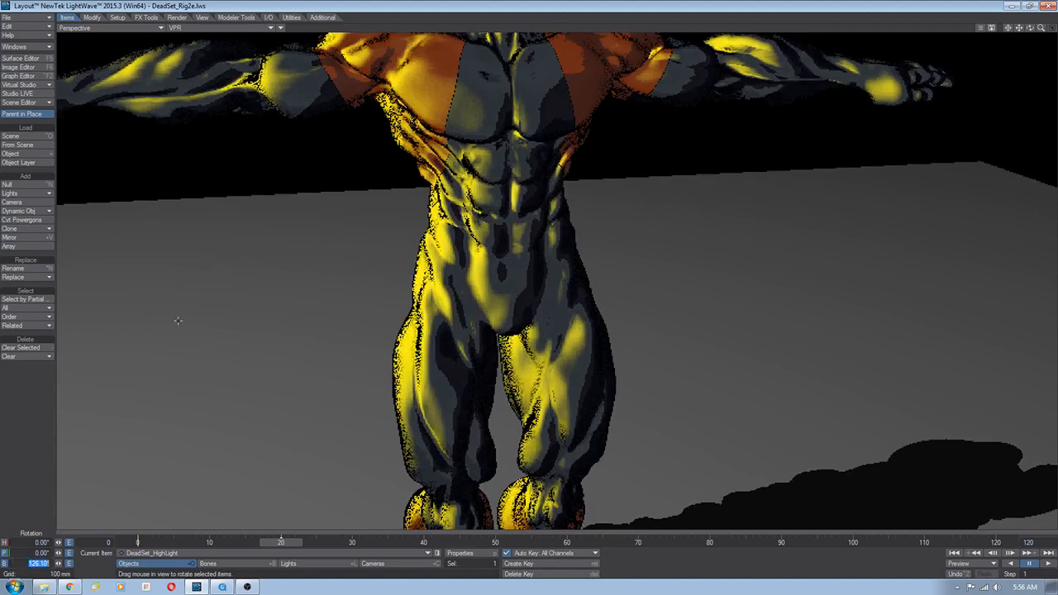
type("0")
key("Return")
left_click_drag(364, 271, 466, 293, "alt")
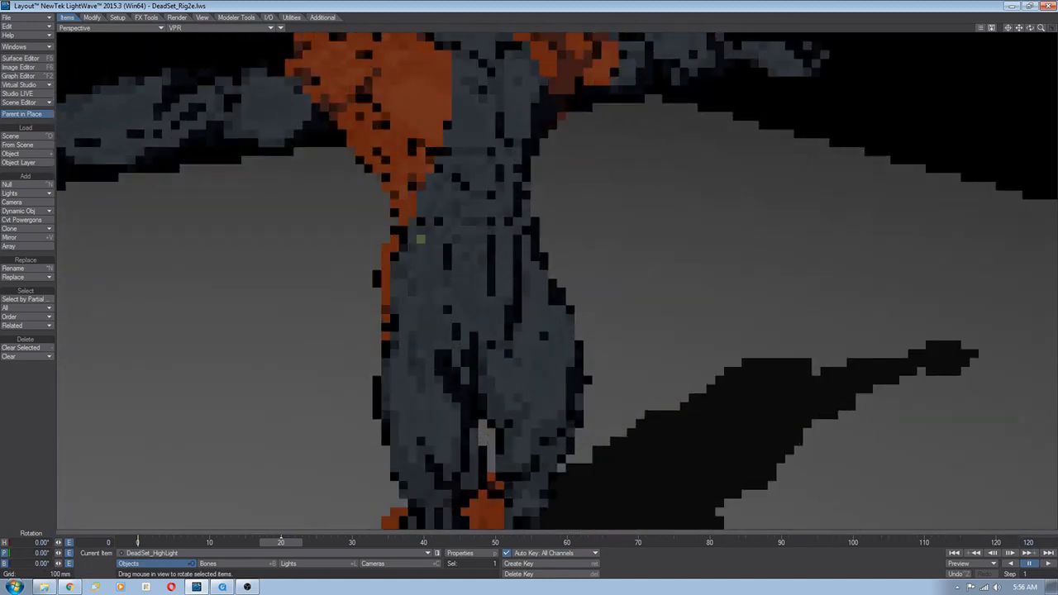
left_click_drag(421, 238, 514, 314, "alt")
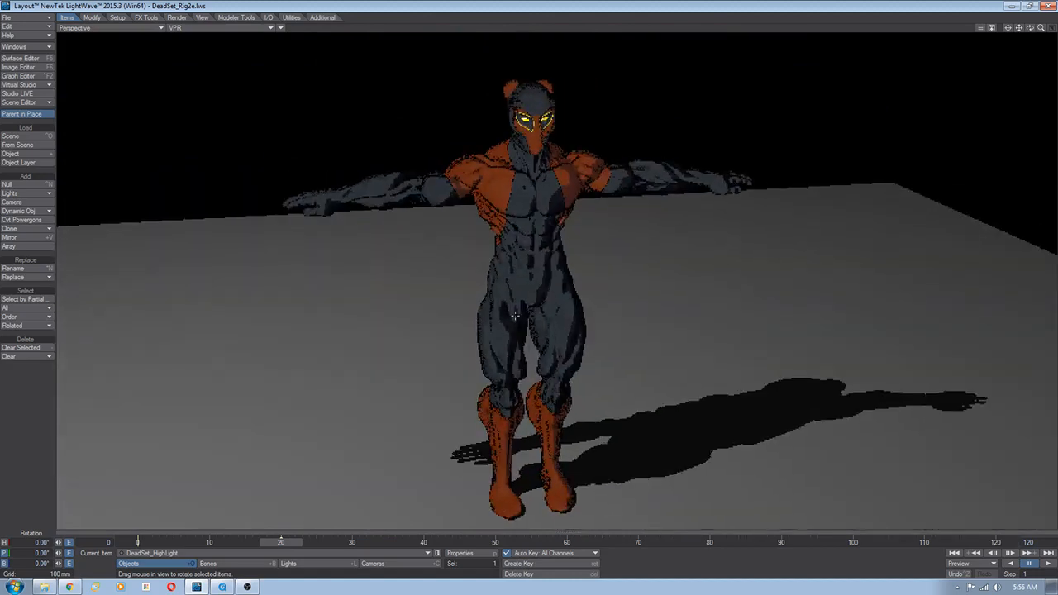
mouse_move(554, 317)
left_mouse_down("alt")
mouse_move(835, 308)
mouse_move(560, 312)
left_mouse_up("alt")
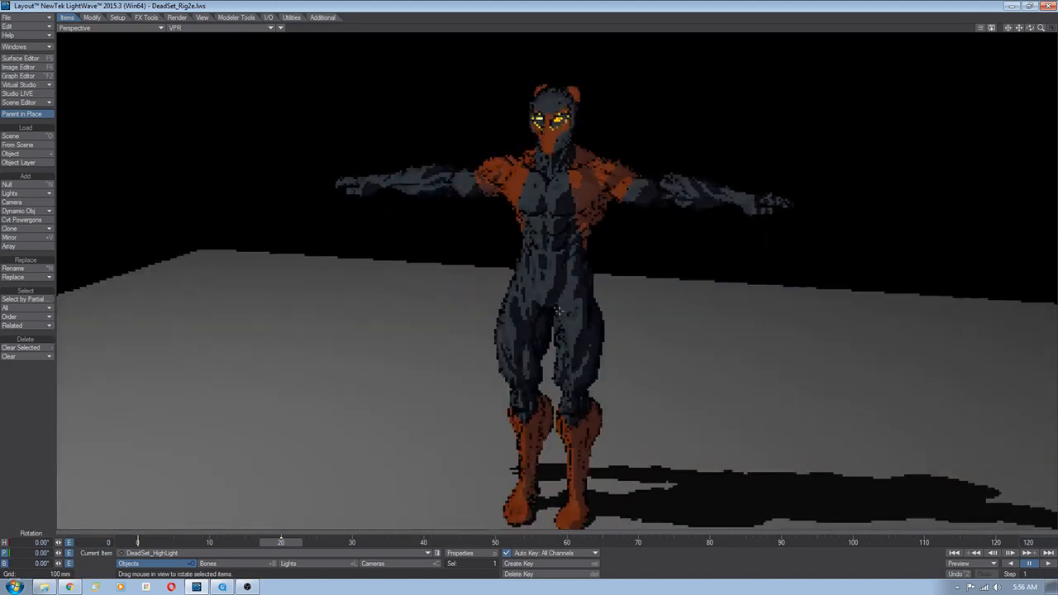
Show the rig controls beside the character in Shaded Solid display, and return the viewport to VPR
left_click(200, 28)
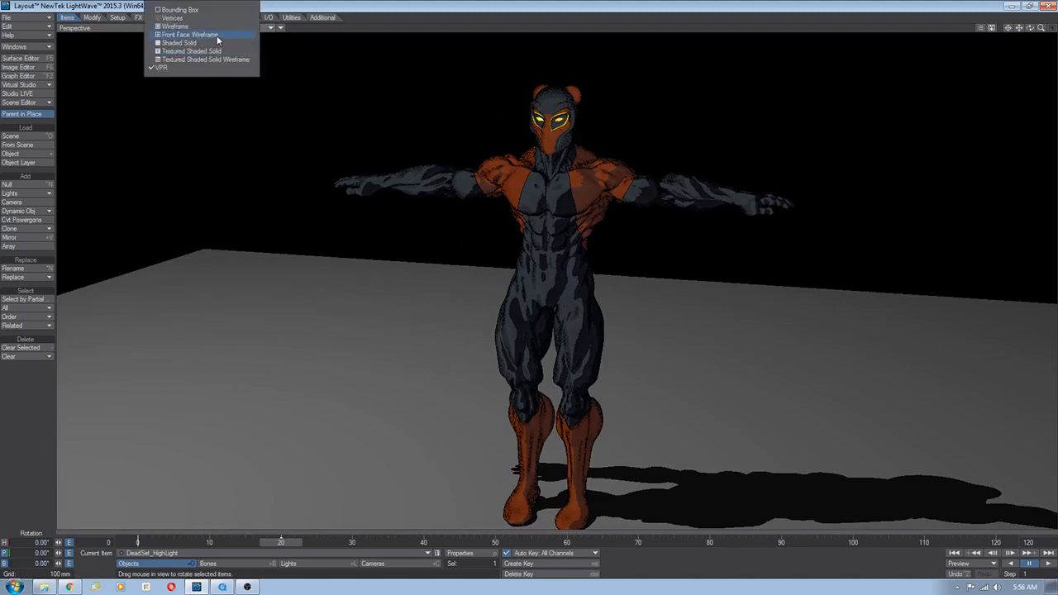
left_click(215, 42)
left_click_drag(552, 229, 427, 135, "alt")
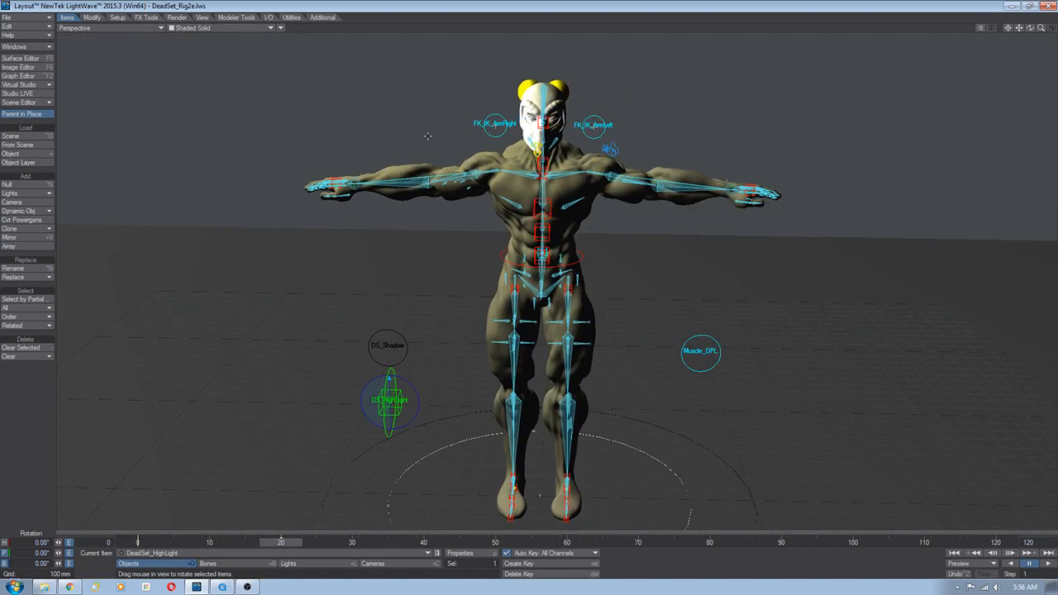
left_click(253, 28)
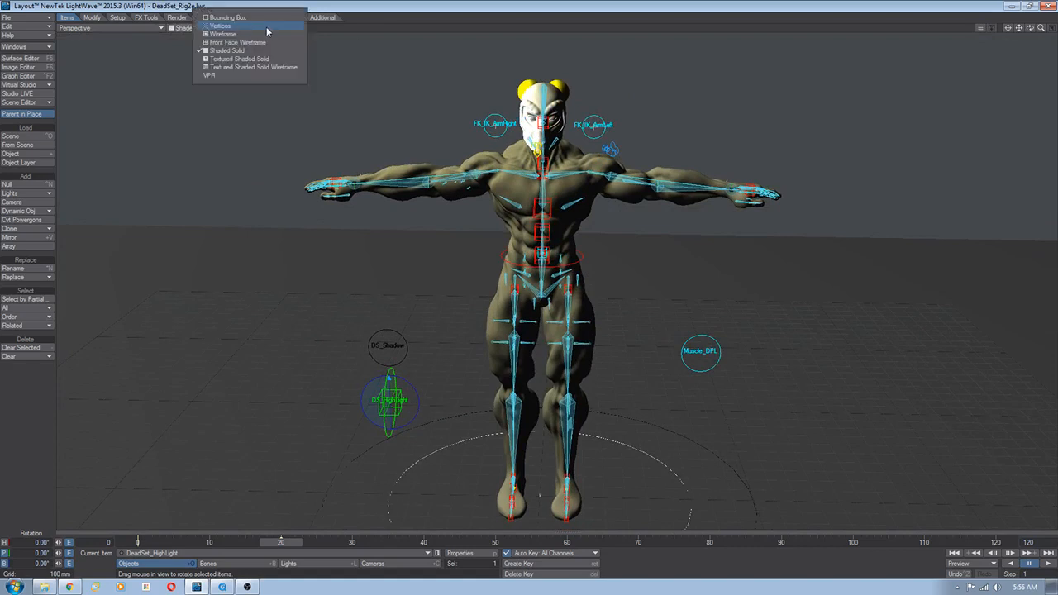
left_click(236, 75)
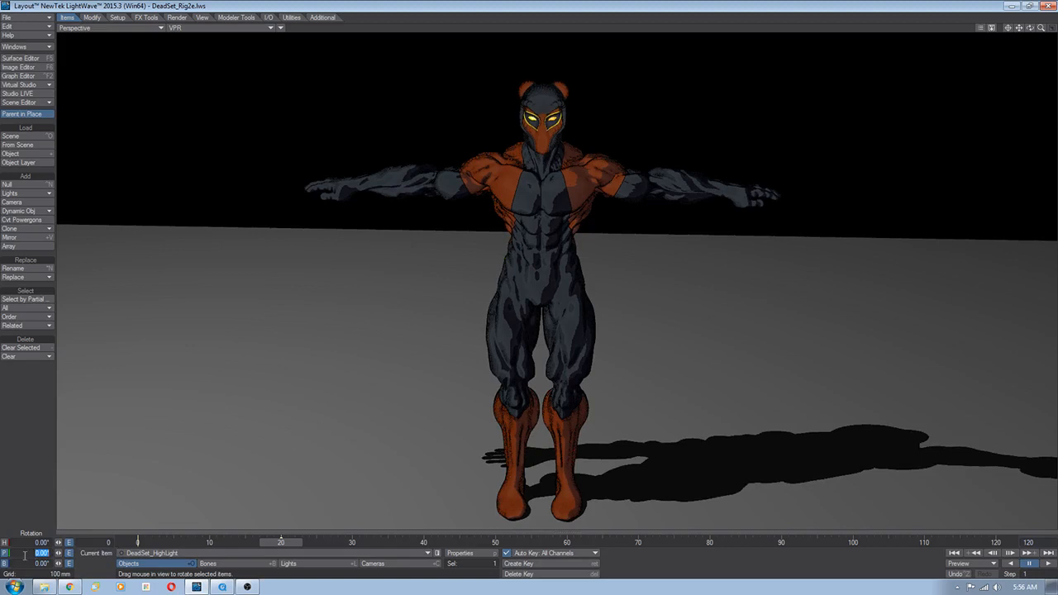
Set the DeadSet_HighLight control's bank to 90° and its pitch to 85°
key("Return")
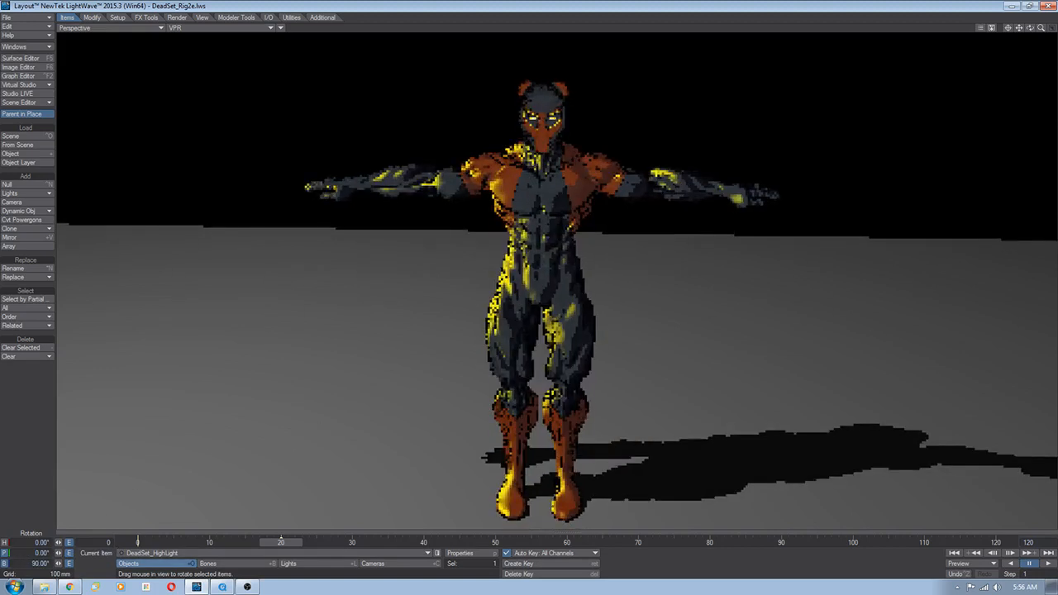
type("35.3")
key("Return")
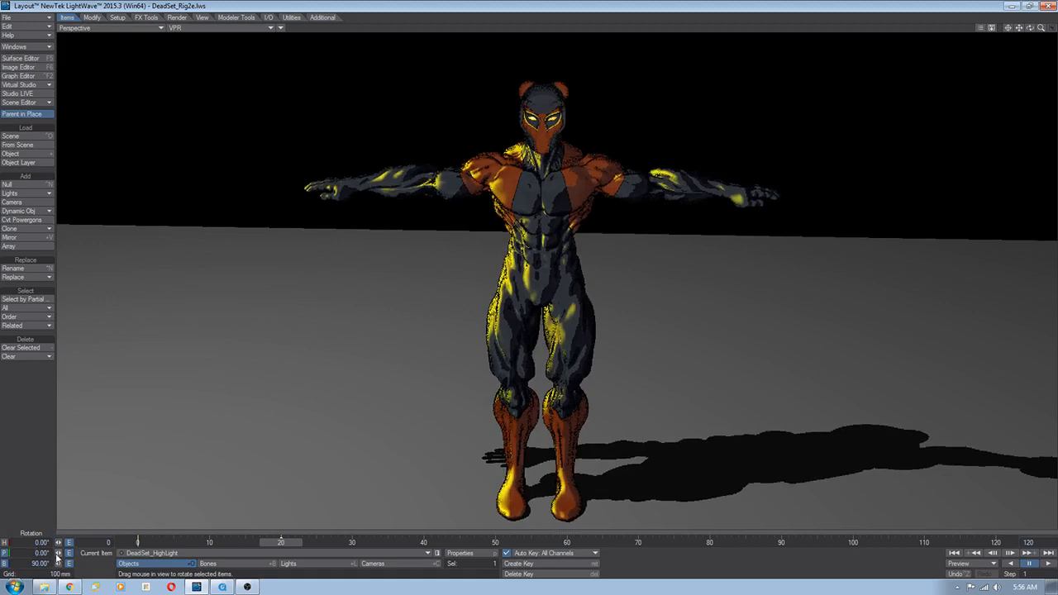
left_click_drag(58, 552, 145, 552)
left_click(37, 553)
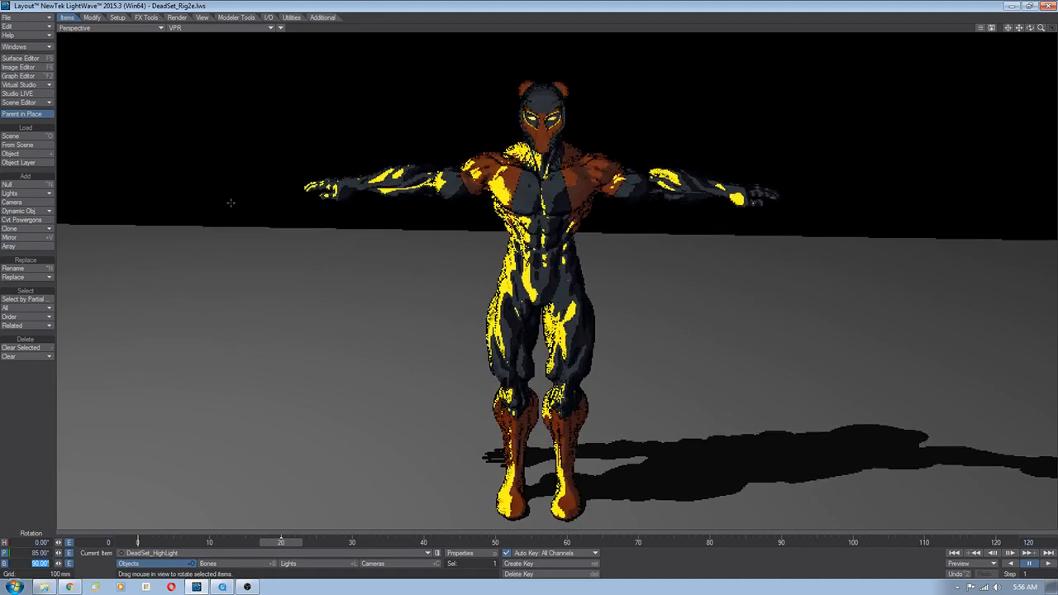
Select DeadSet_Light_1, try moving it in the scene and undo the move
left_click(314, 563)
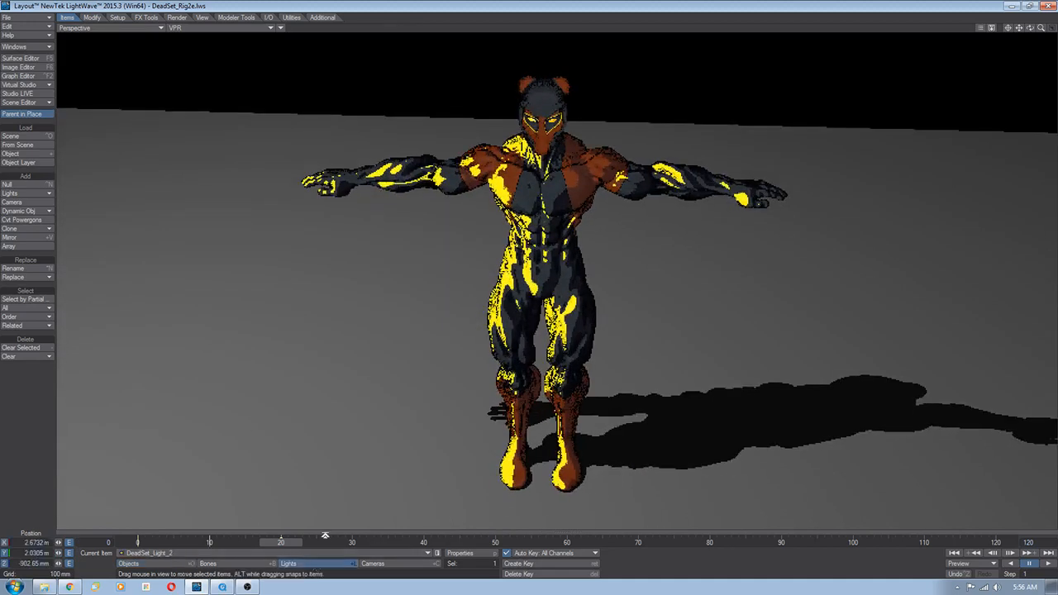
left_click_drag(336, 385, 319, 400, "alt")
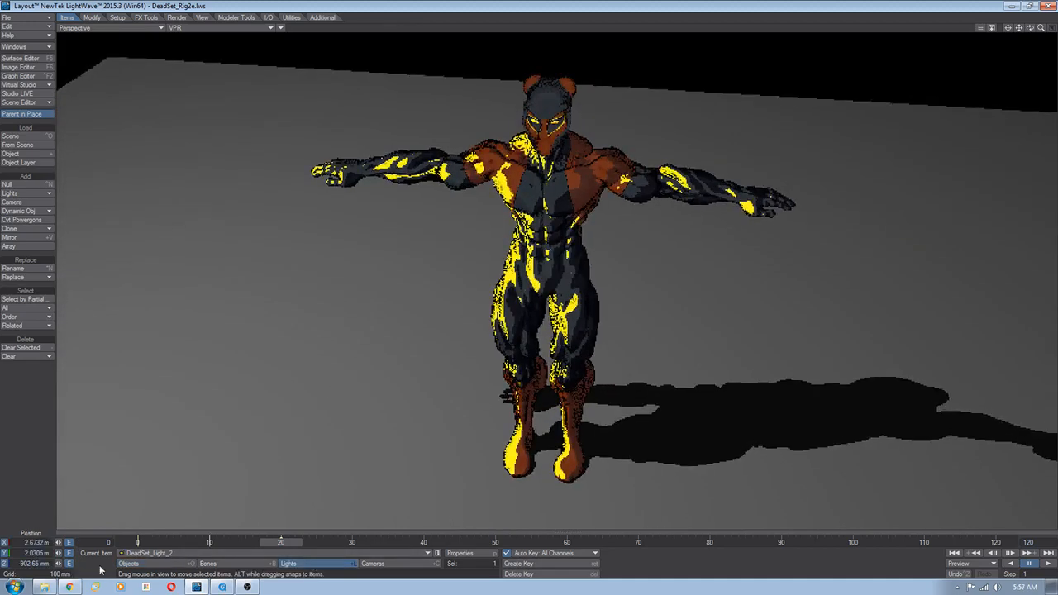
left_click(375, 553)
left_click(377, 545)
left_click_drag(249, 239, 193, 204)
key("ctrl+z")
Switch the viewport to Front Face Wireframe display with the whole scene and its lights in view
left_click_drag(217, 240, 188, 50, "alt")
left_click(198, 28)
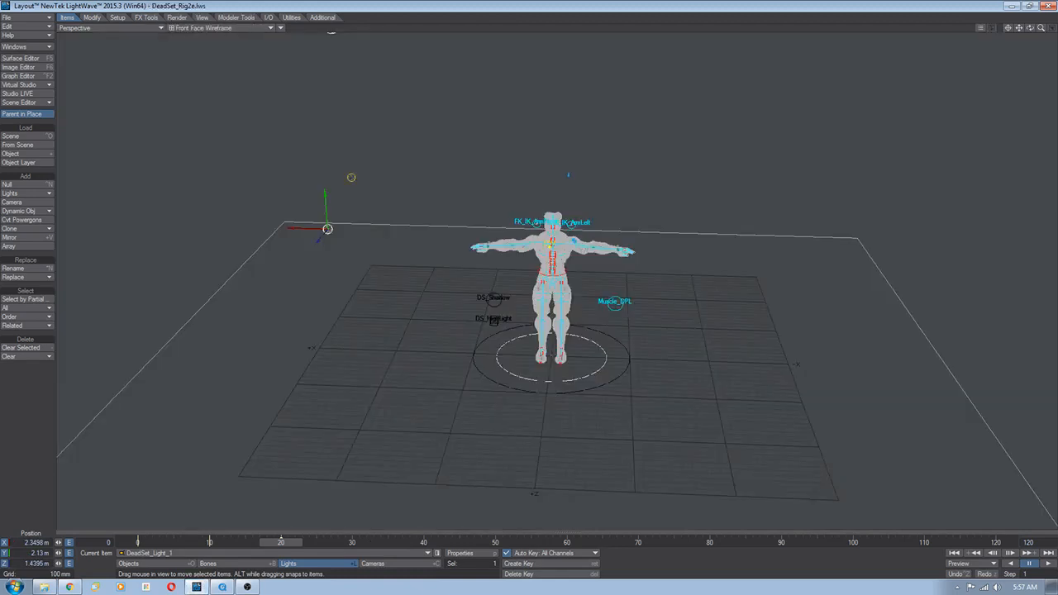
Examine the SC_Color control up close in the wireframe scene, and show the character and lights in the Front view
left_click_drag(377, 83, 367, 132, "alt")
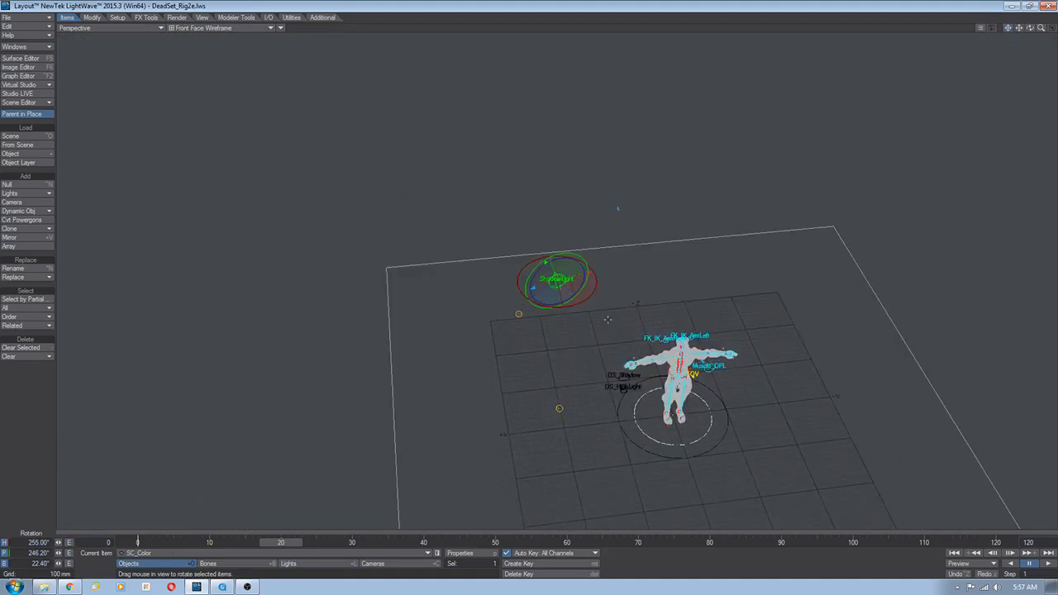
left_click_drag(607, 319, 580, 331, "ctrl+alt")
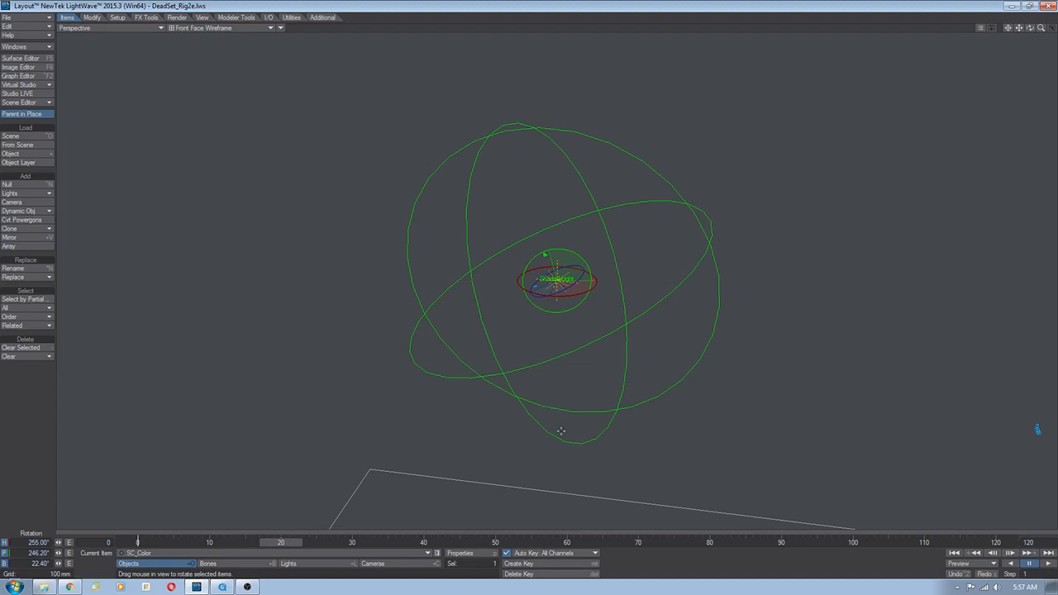
left_click_drag(660, 415, 586, 415, "ctrl+alt")
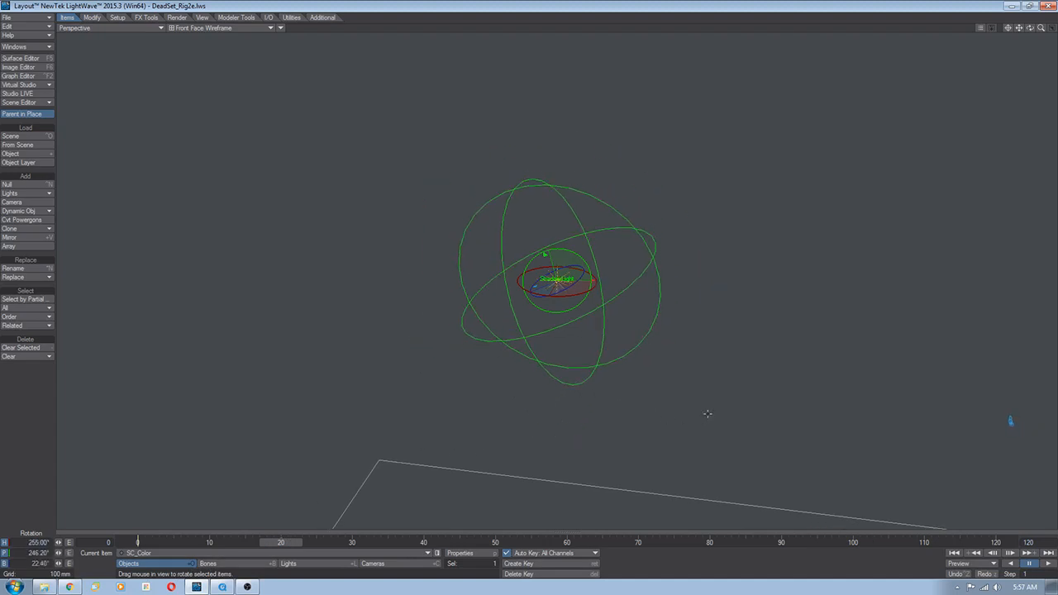
left_click_drag(708, 416, 455, 424, "ctrl+alt")
key("1")
left_click_drag(749, 491, 660, 275, "alt")
left_click_drag(737, 467, 741, 475, "alt")
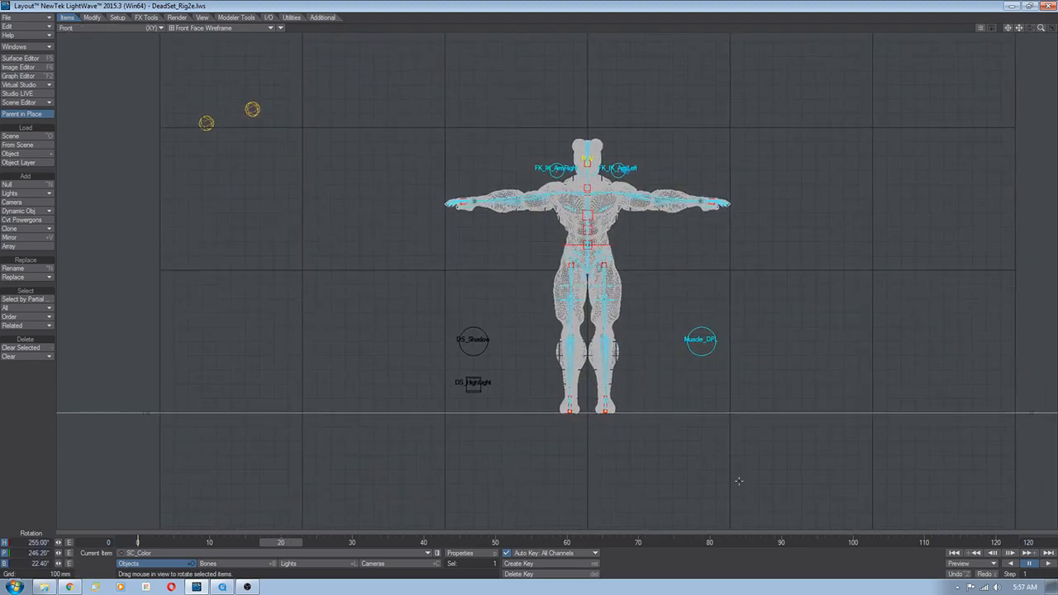
Switch the viewport to VPR, check the character in the Right view, and return to a closer Perspective view
left_click(222, 26)
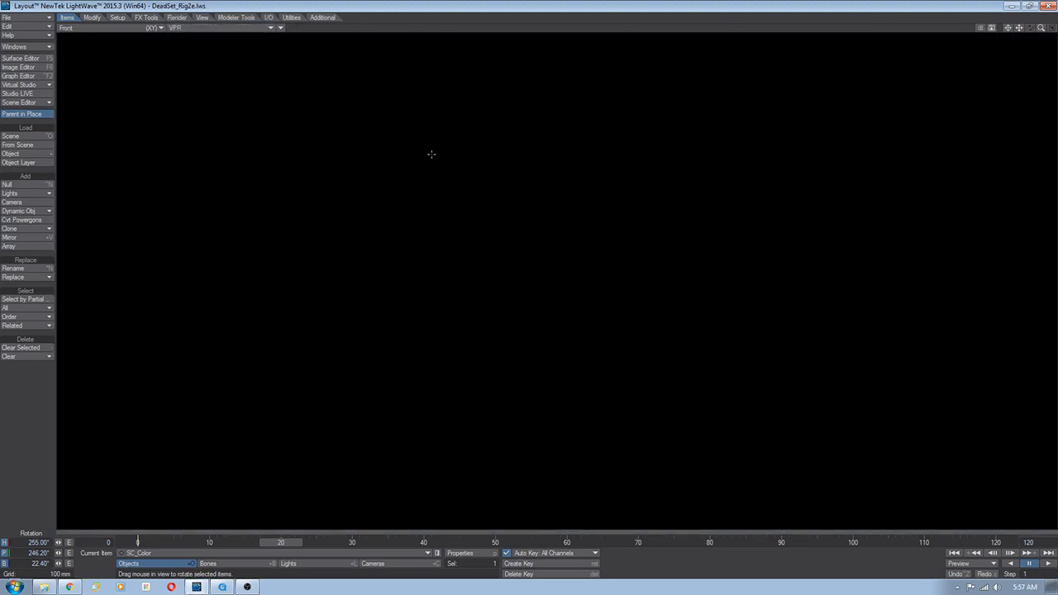
key("1")
key("3")
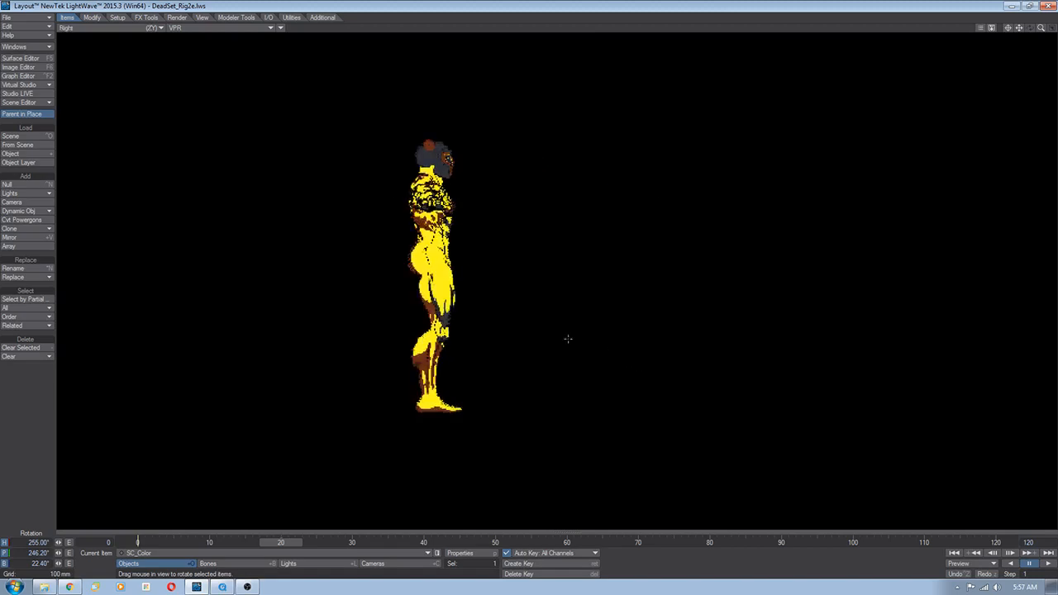
key("4")
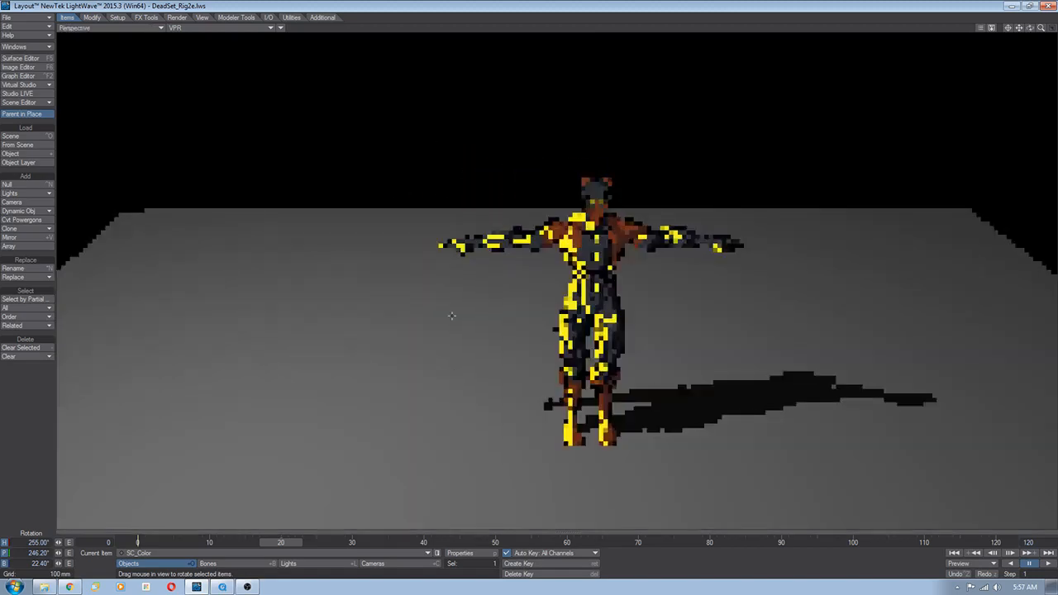
left_click_drag(509, 373, 661, 273, "alt")
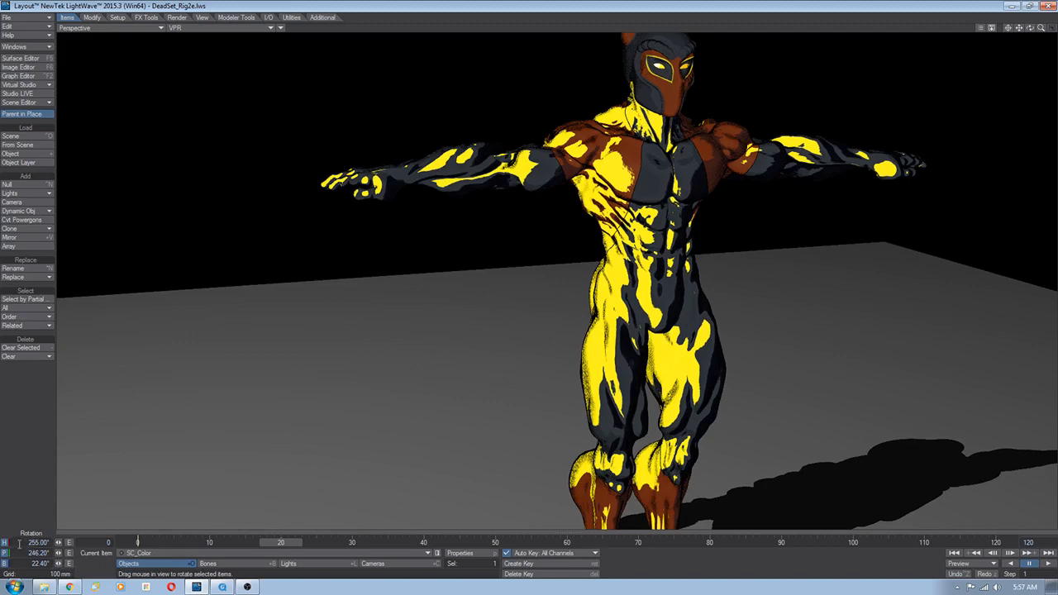
Try different SC_Color rotation values to recolor the character's highlights, and set heading, pitch and bank to 255°
left_click_drag(58, 542, 25, 552)
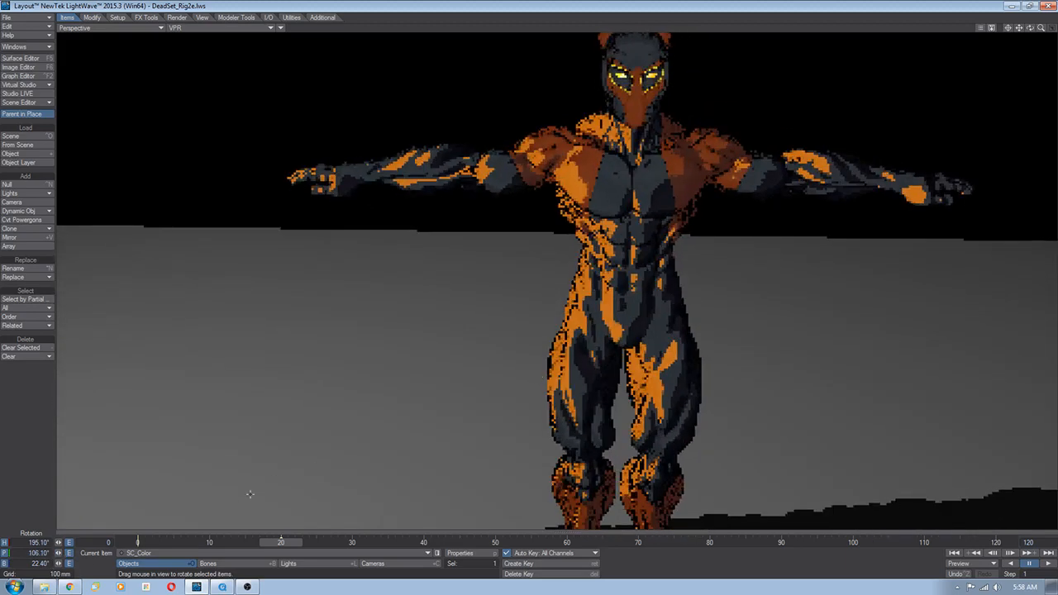
left_click_drag(58, 563, 70, 542)
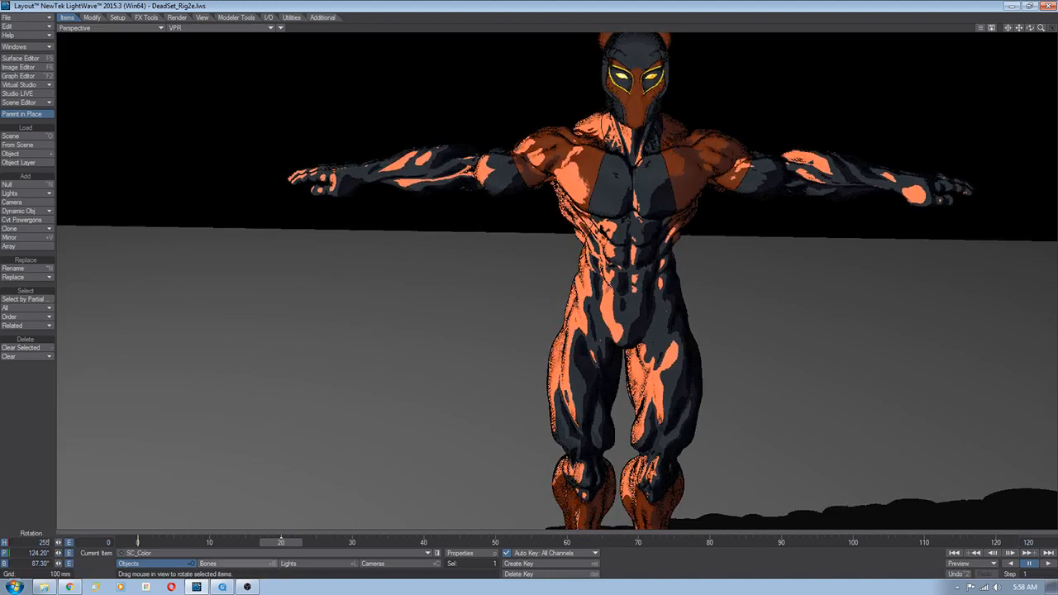
key("Tab")
type("255")
key("Tab")
type("255")
key("Return")
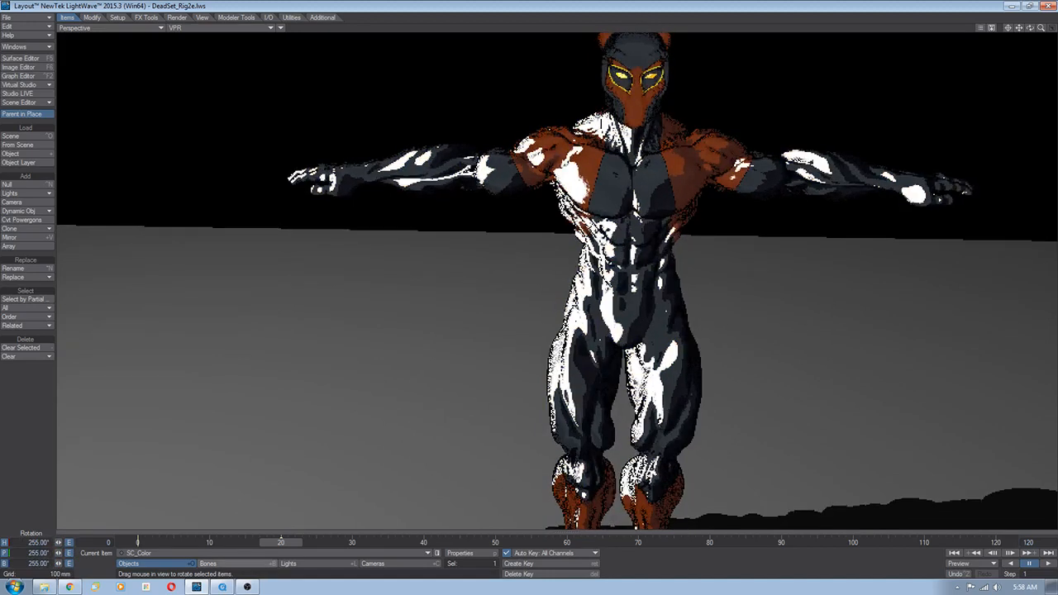
Select DeadSet_Light_1 and inspect the character's highlights and ground shadow from behind and from the front
left_click_drag(529, 330, 381, 498, "alt")
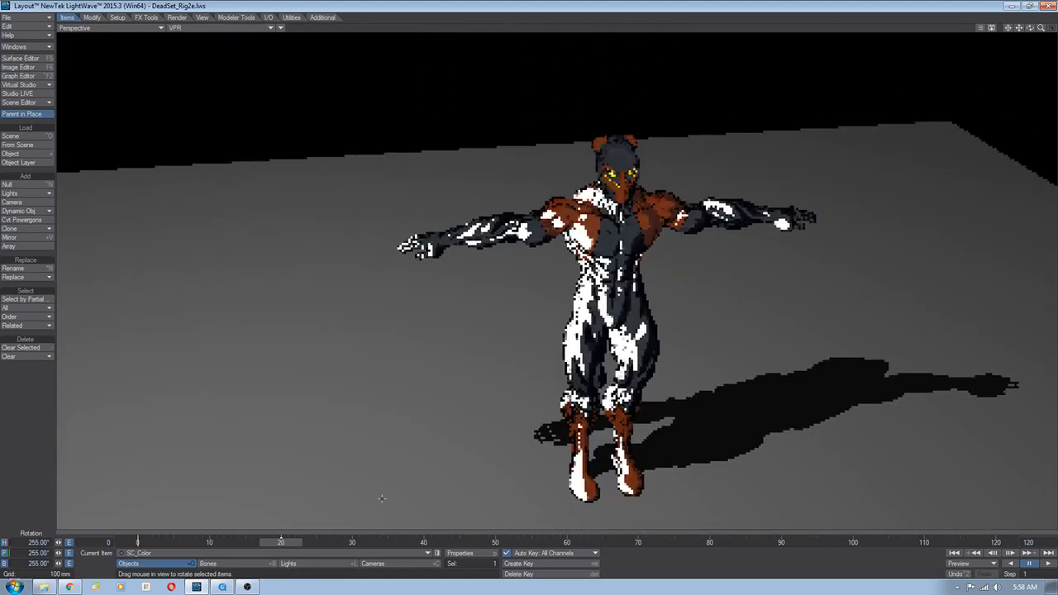
left_click(334, 566)
left_click_drag(375, 389, 550, 133, "alt")
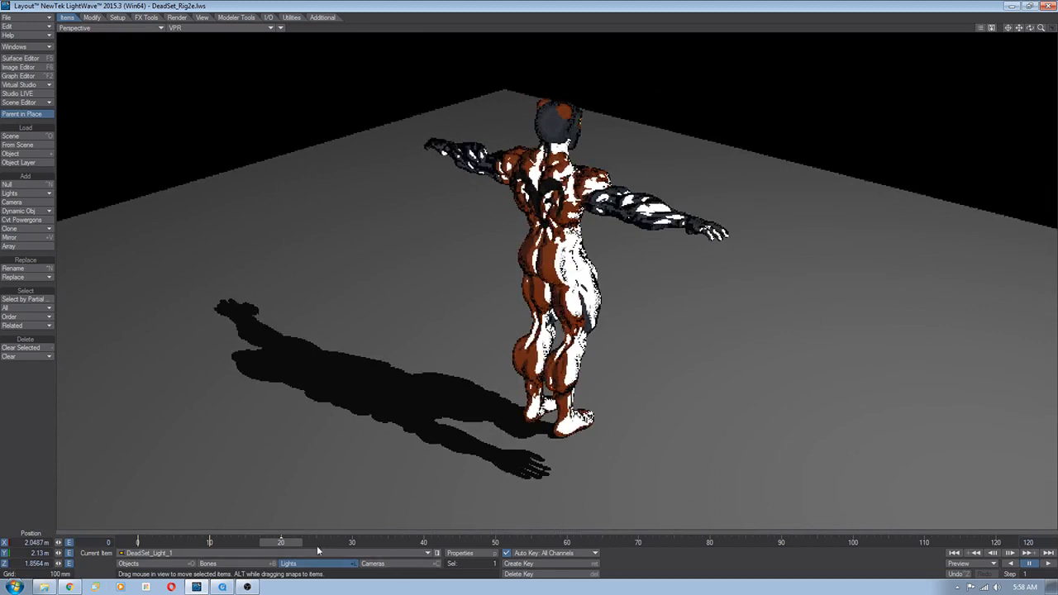
left_click_drag(558, 147, 456, 405, "alt")
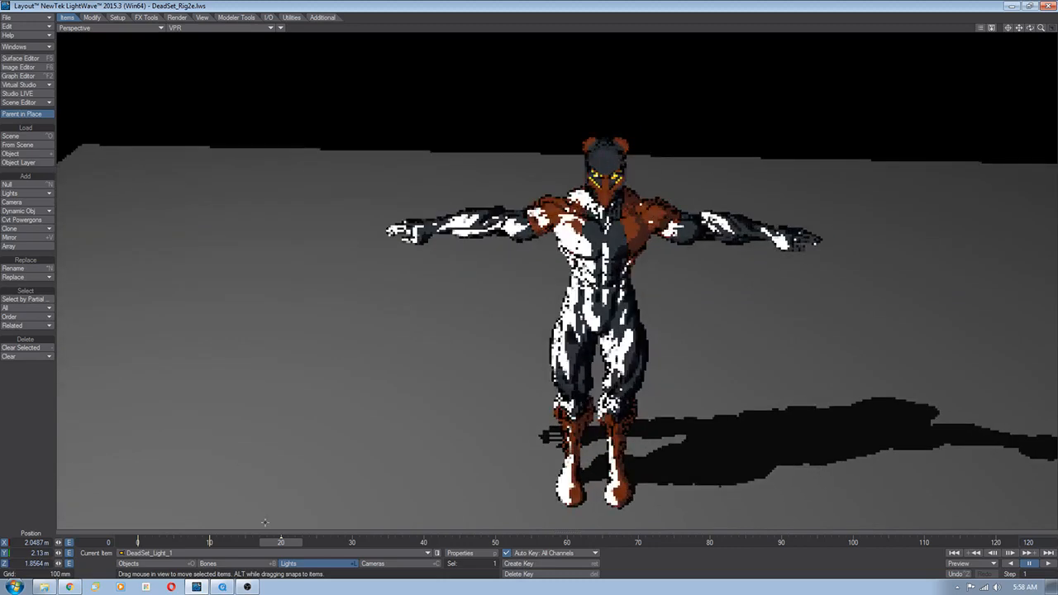
Select the ShadowCatcher light, and make ShadowCaster the current light
left_click(356, 551)
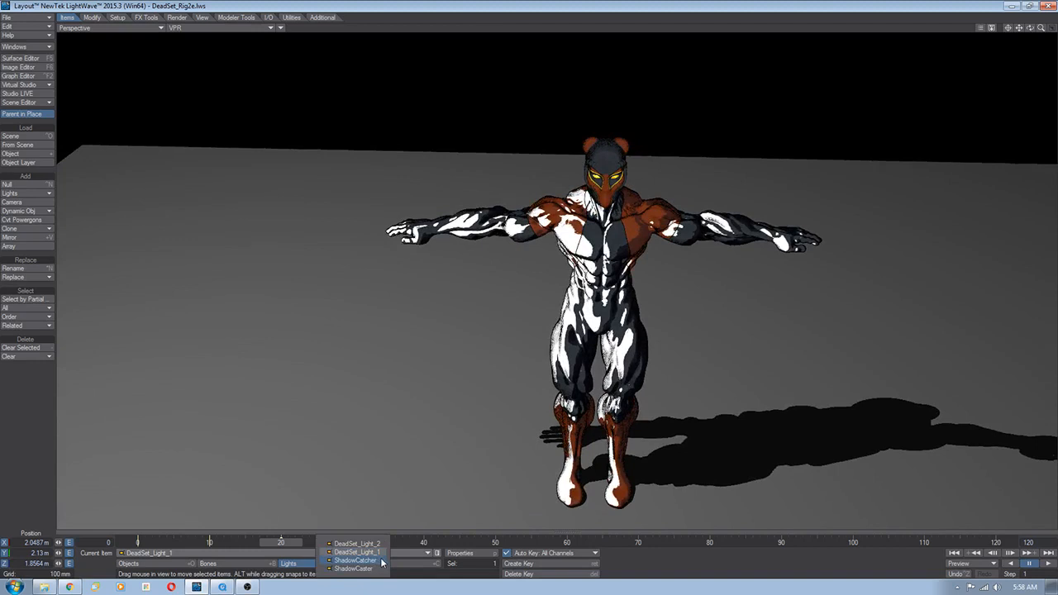
left_click(380, 561)
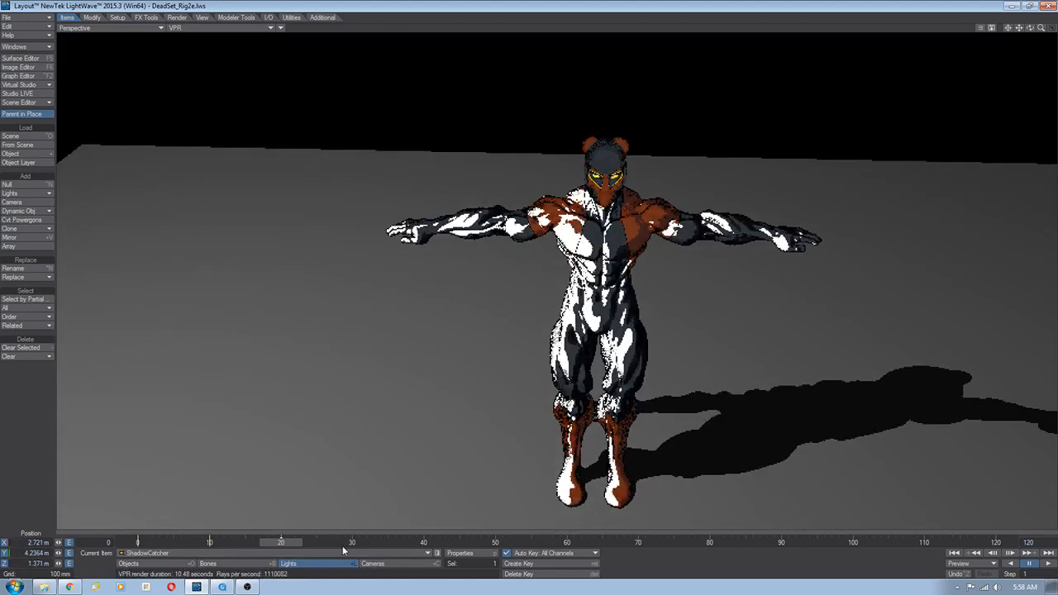
left_click(343, 551)
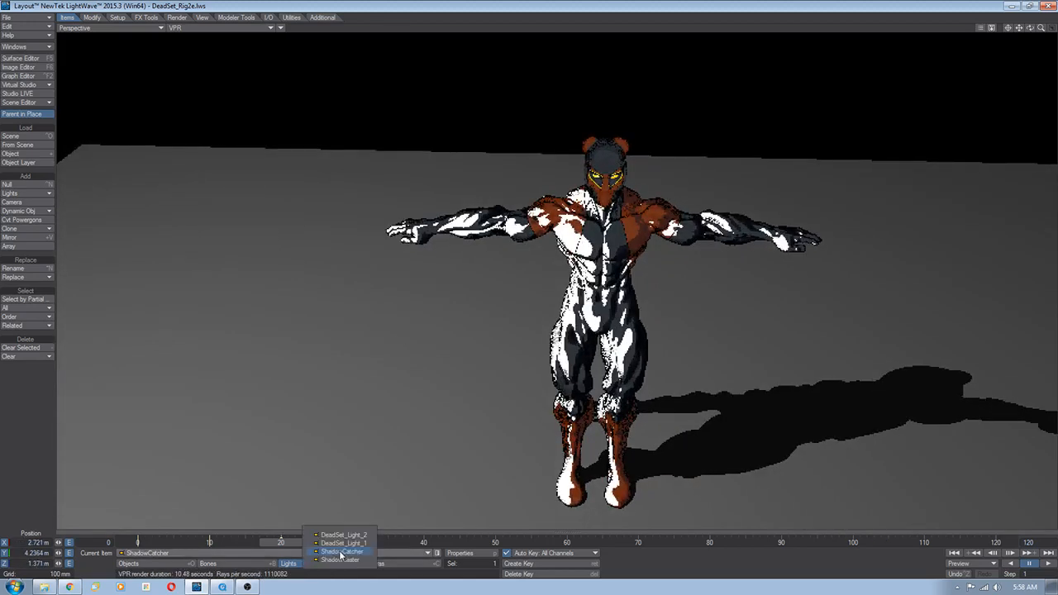
left_click(343, 557)
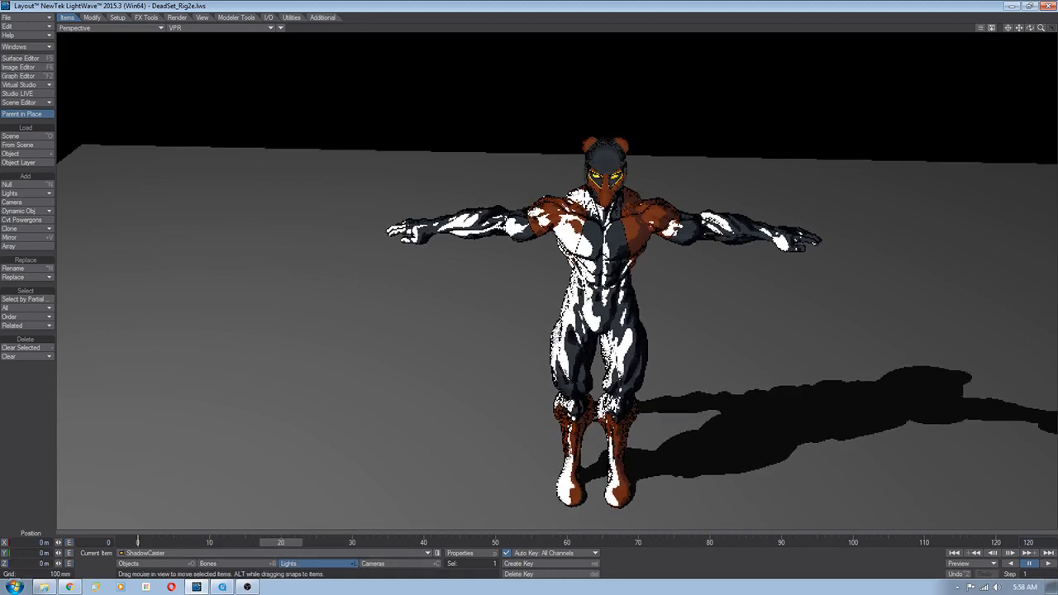